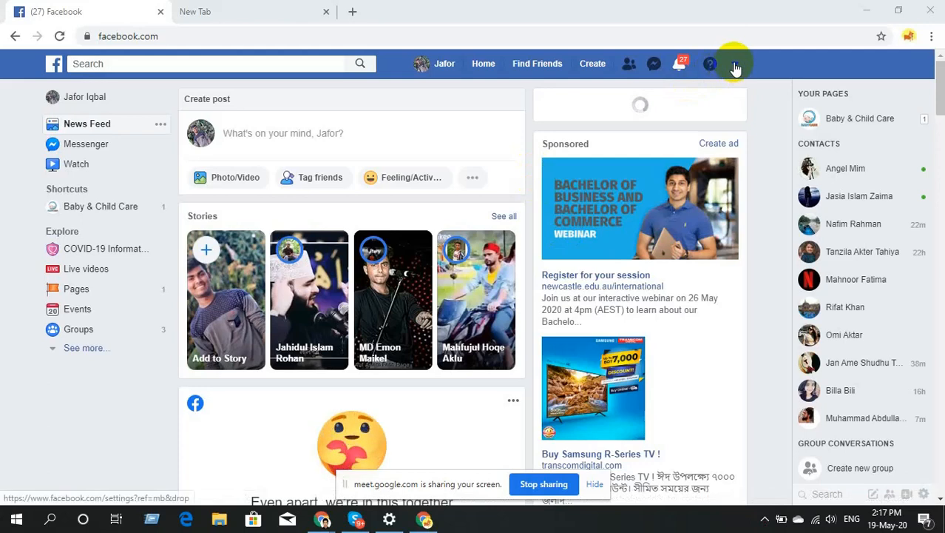
- Expand the full Explore list on the home feed and open the list of your Pages
left_click(736, 68)
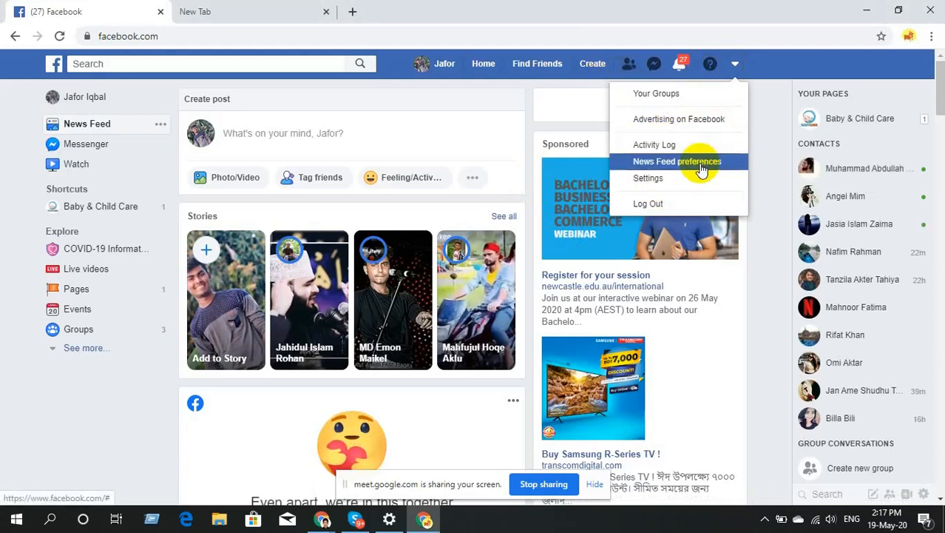
left_click(74, 350)
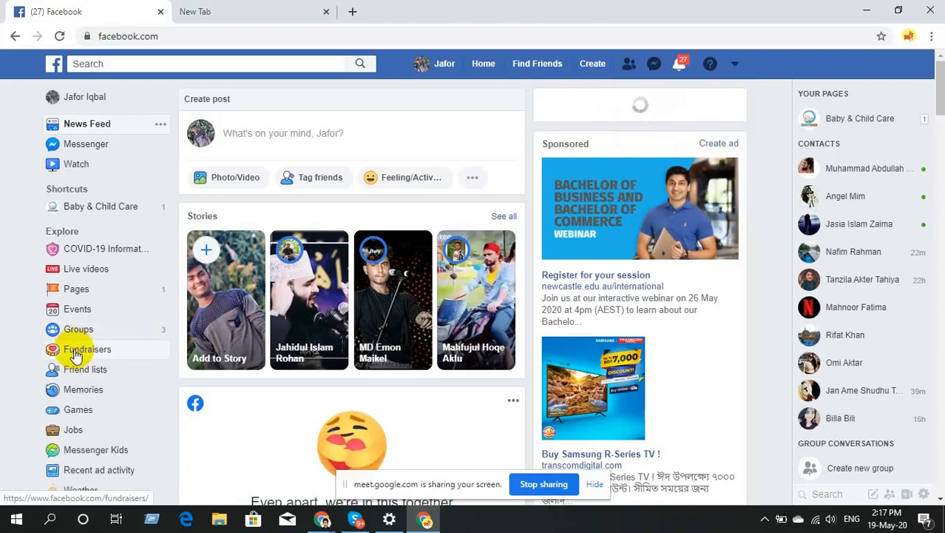
scroll(74, 355, "down", 6)
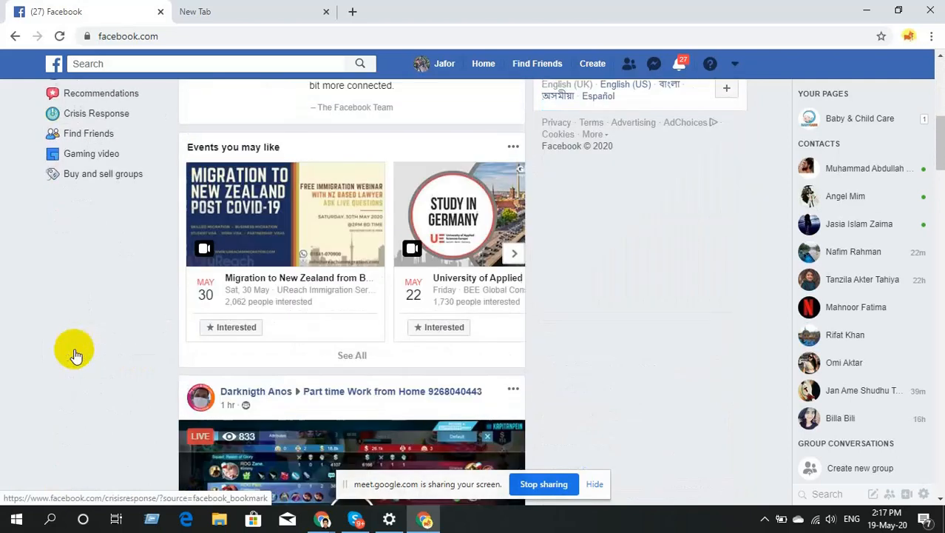
scroll(73, 355, "up", 2)
scroll(74, 355, "up", 2)
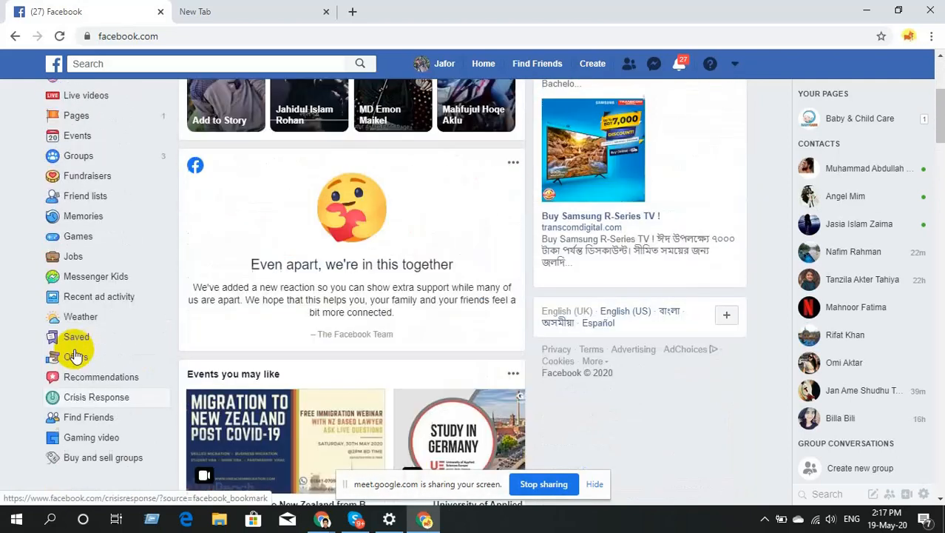
scroll(77, 278, "up", 4)
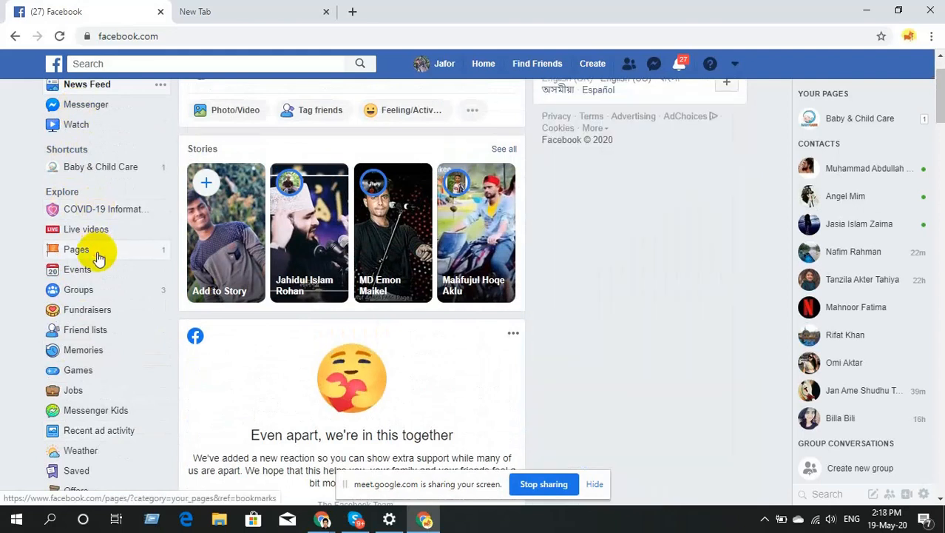
left_click(97, 252)
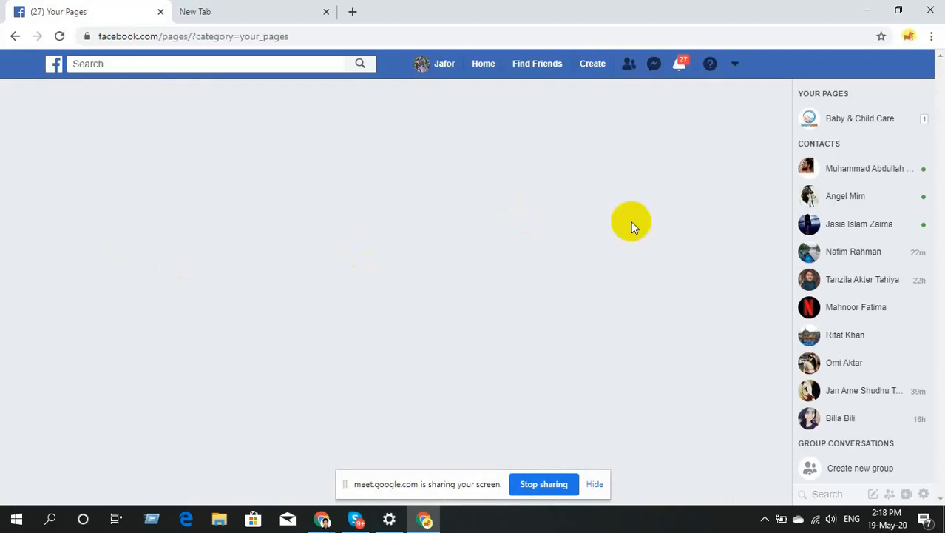
- Try to open the Baby & Child Care page from its contacts sidebar shortcut and return to the home feed
left_click(869, 126)
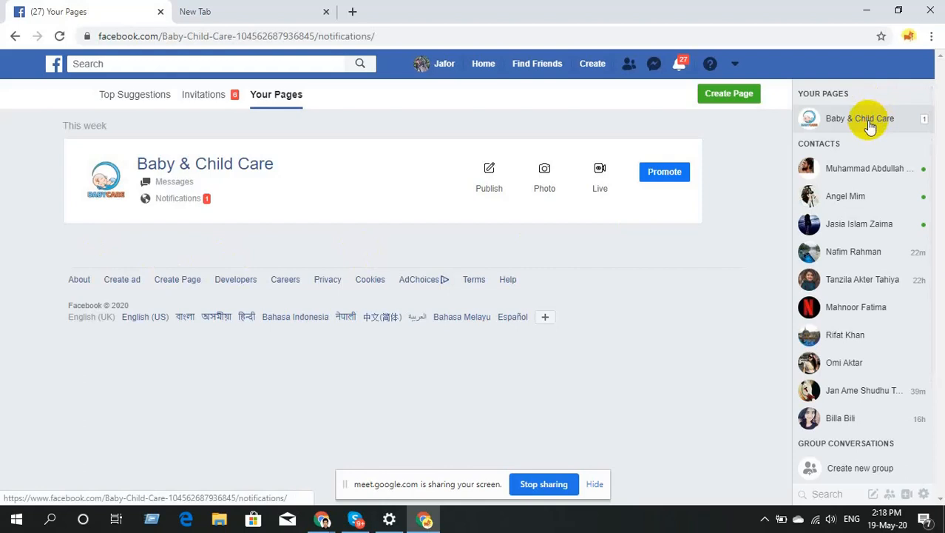
mouse_move(869, 126)
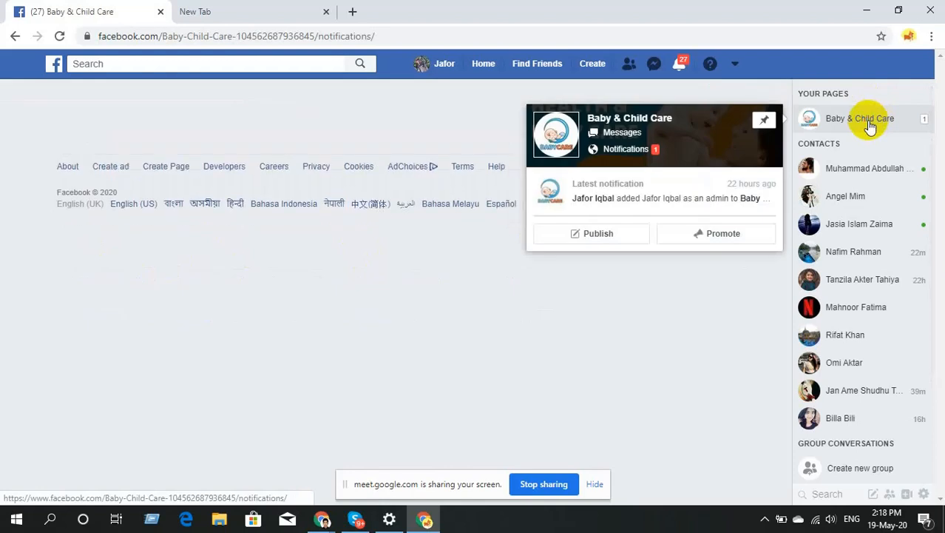
left_click(676, 127)
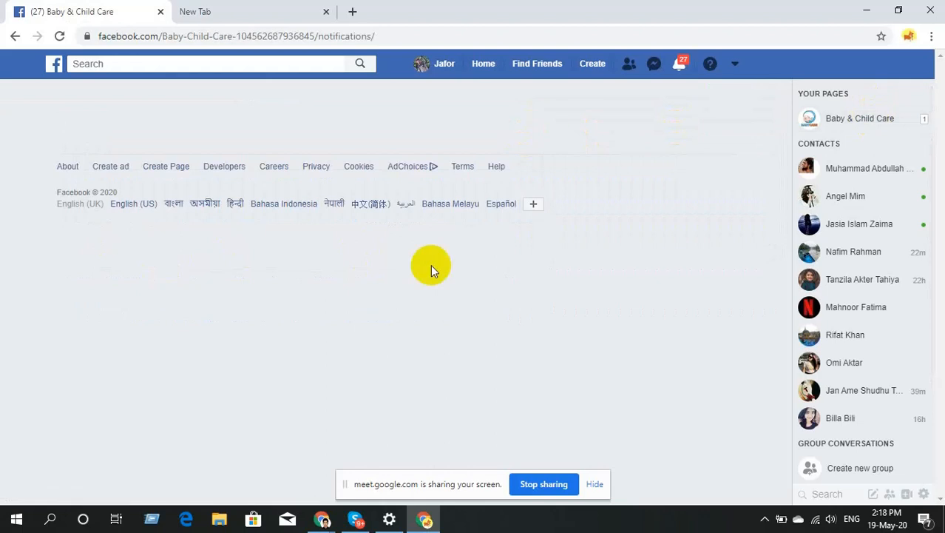
left_click(736, 66)
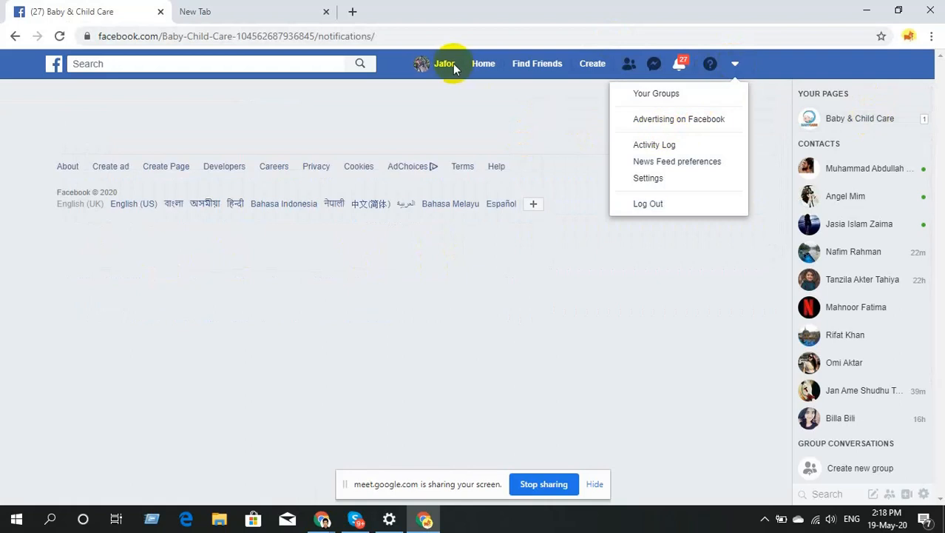
left_click(480, 66)
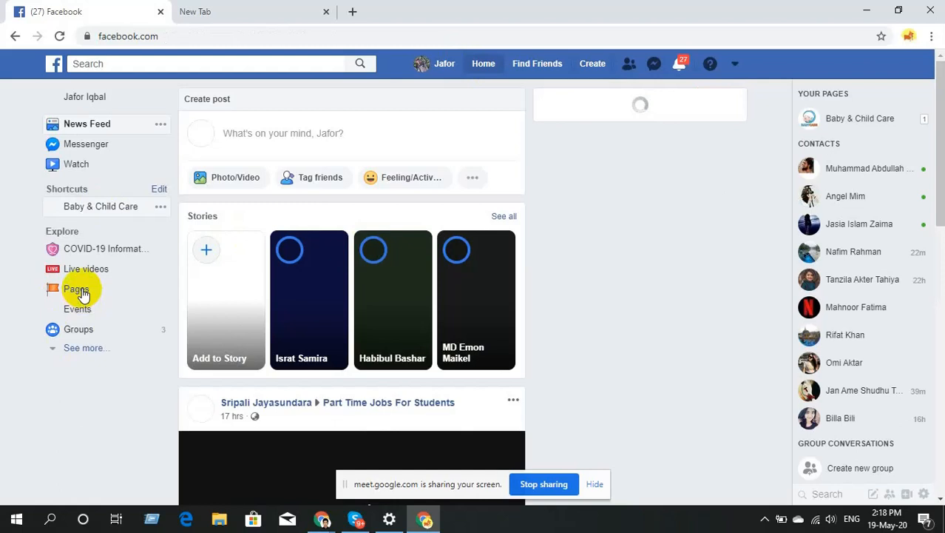
- Open the Baby & Child Care page from the list of your Pages
left_click(74, 290)
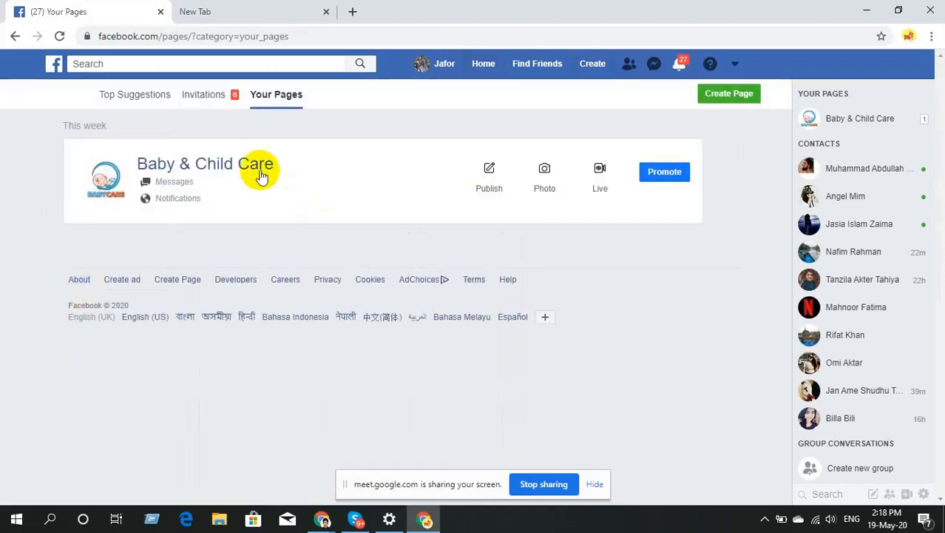
left_click(239, 168)
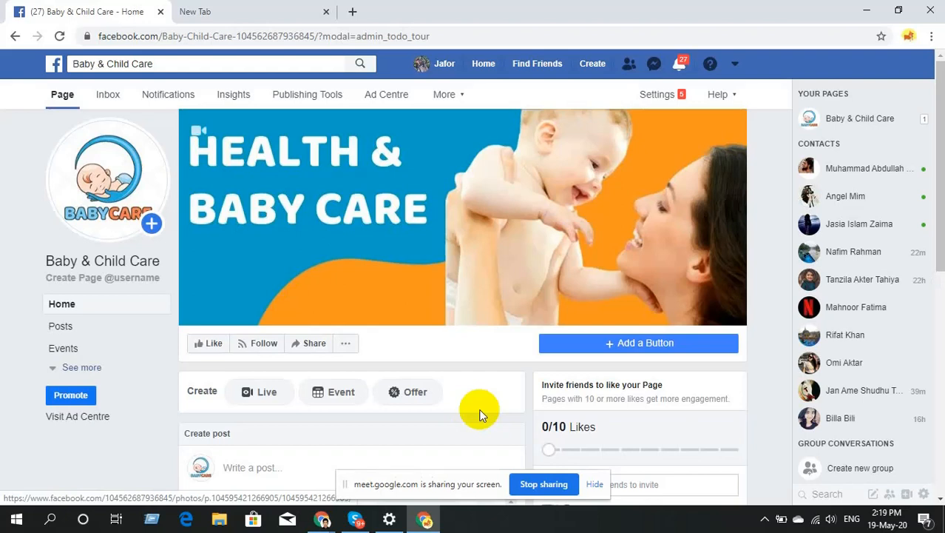
- Switch to the Google Meet call and mute the unmuted participant for everyone
left_click(309, 525)
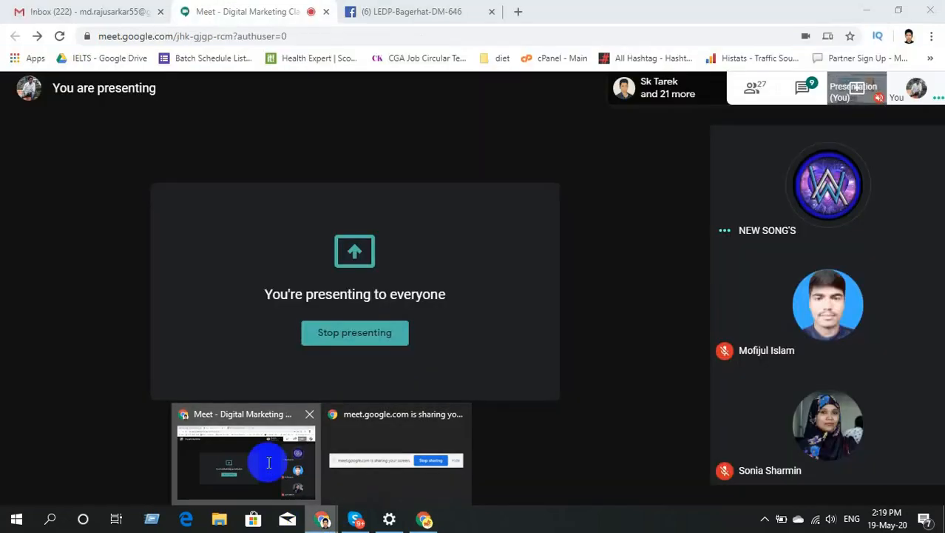
left_click(266, 458)
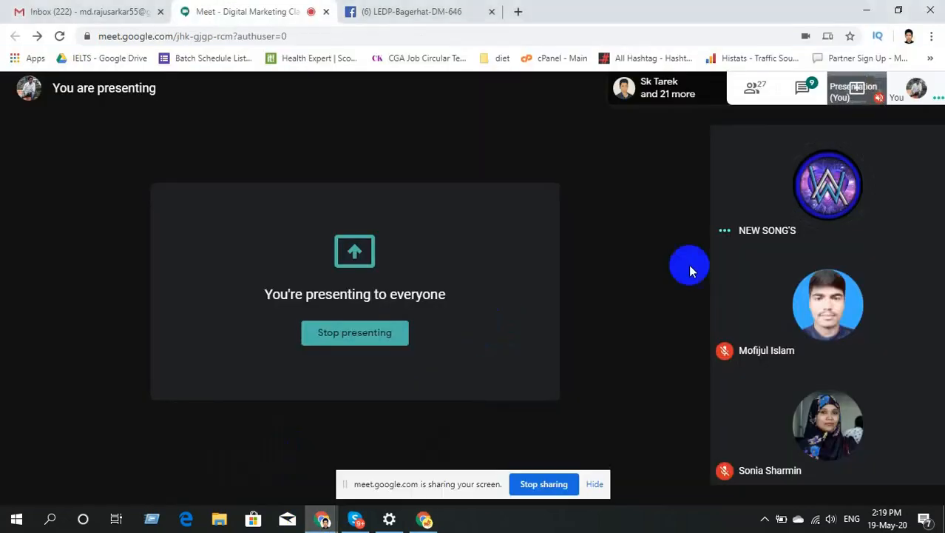
mouse_move(834, 193)
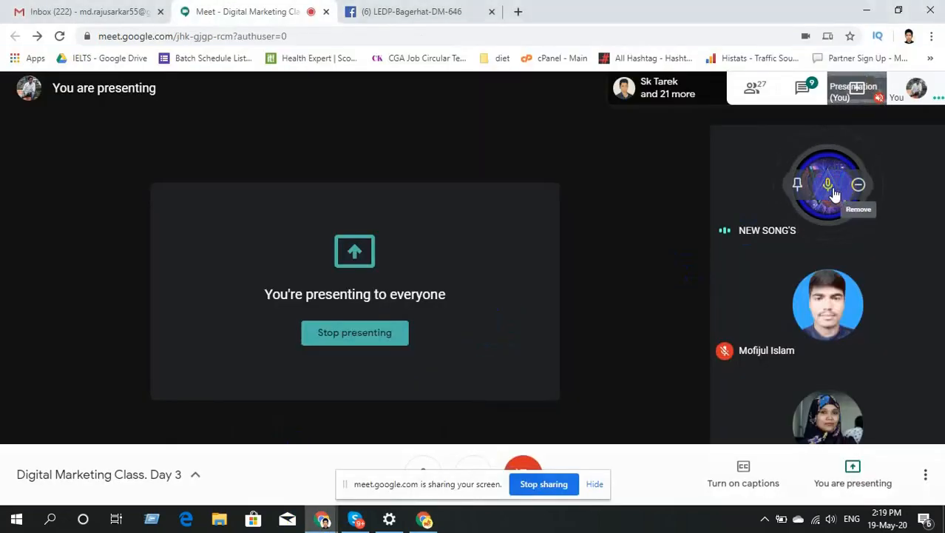
left_click(830, 189)
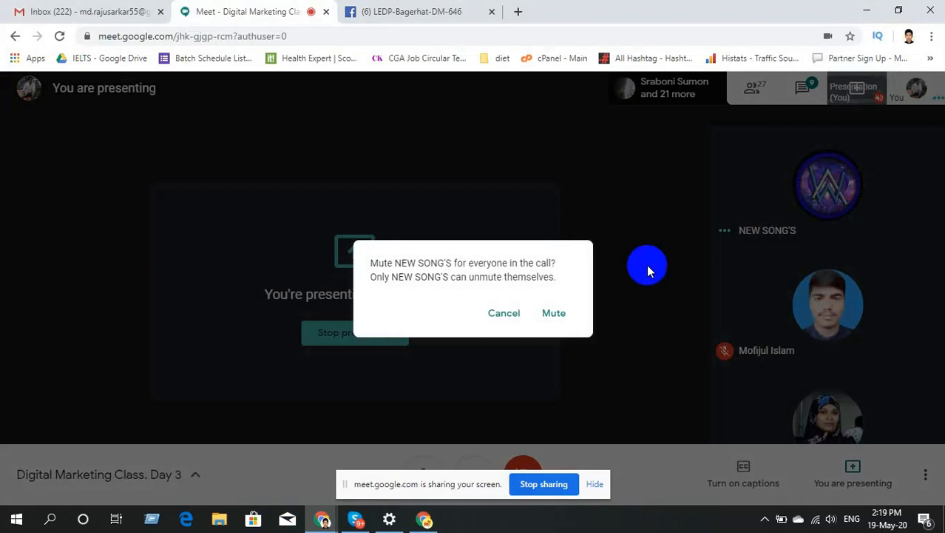
left_click(554, 312)
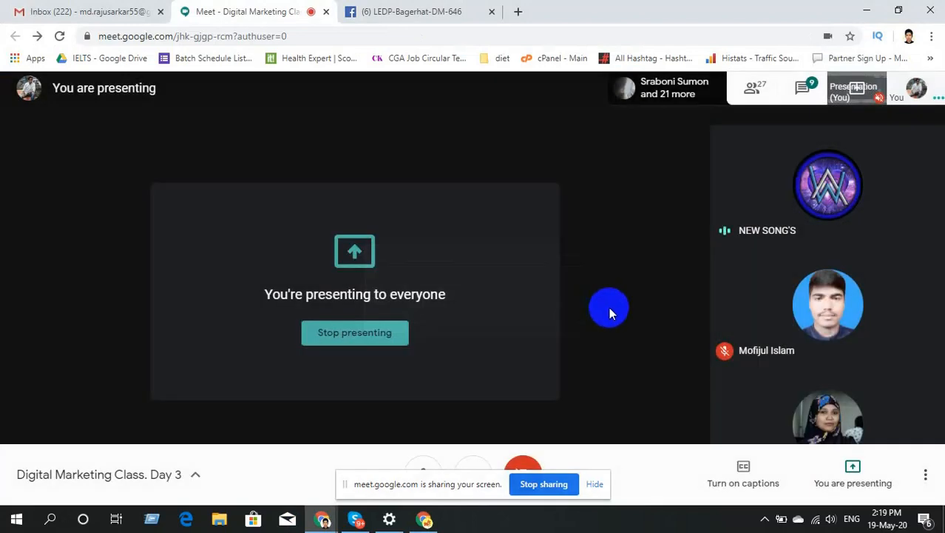
mouse_move(829, 184)
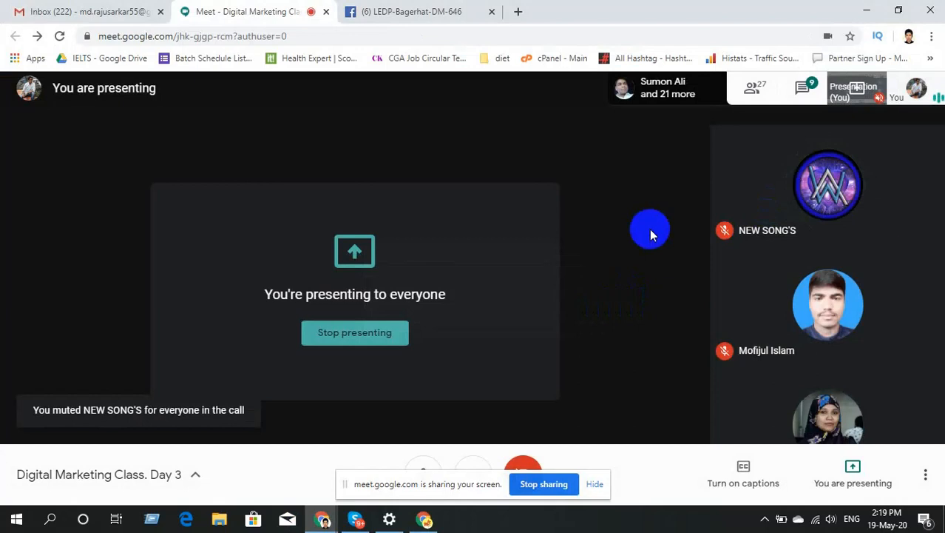
- Switch back to Facebook and open the settings of the Baby & Child Care page
left_click(423, 520)
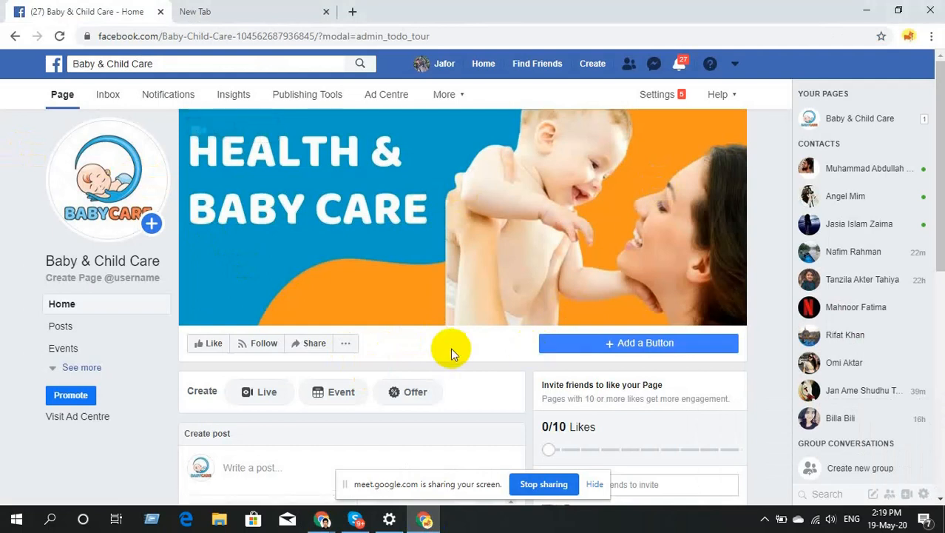
scroll(450, 348, "down", 1)
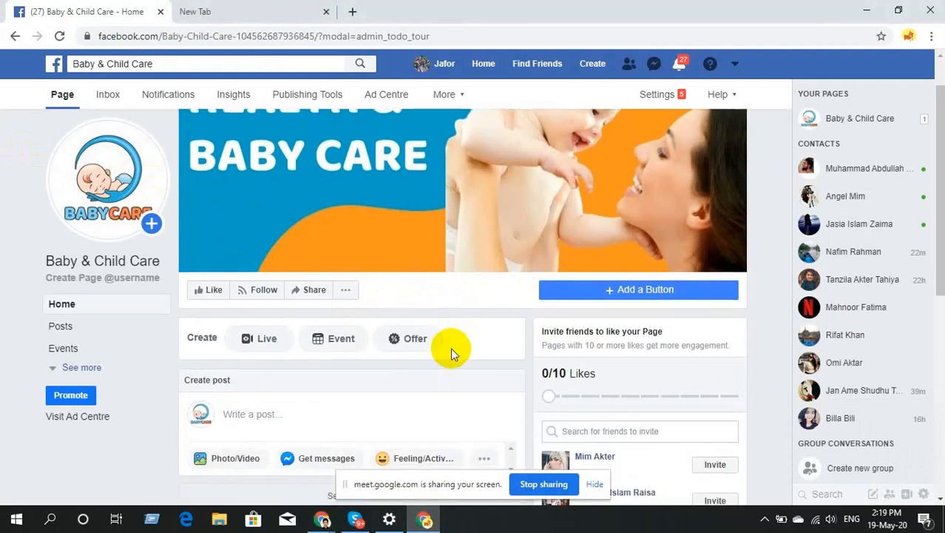
left_click(676, 94)
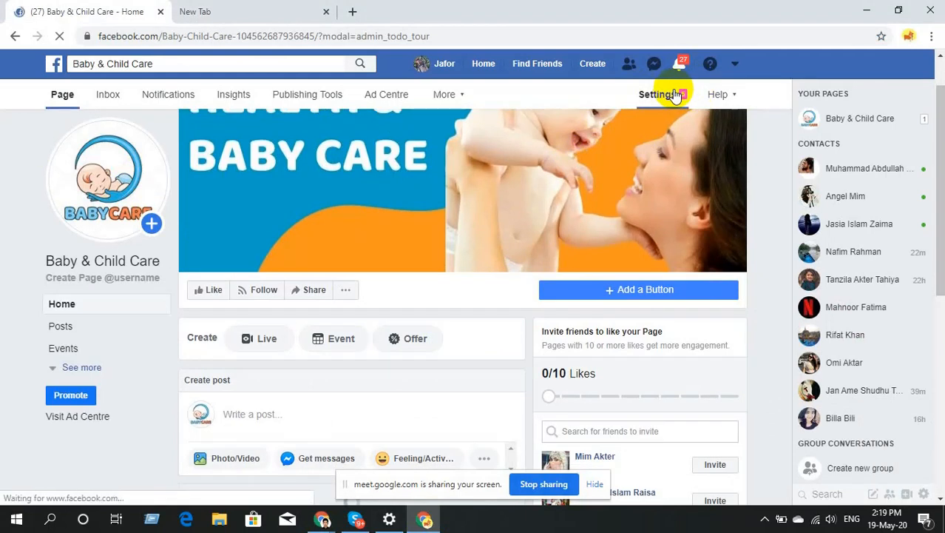
- Check the Google Meet call and return to the Facebook page settings
left_click(313, 522)
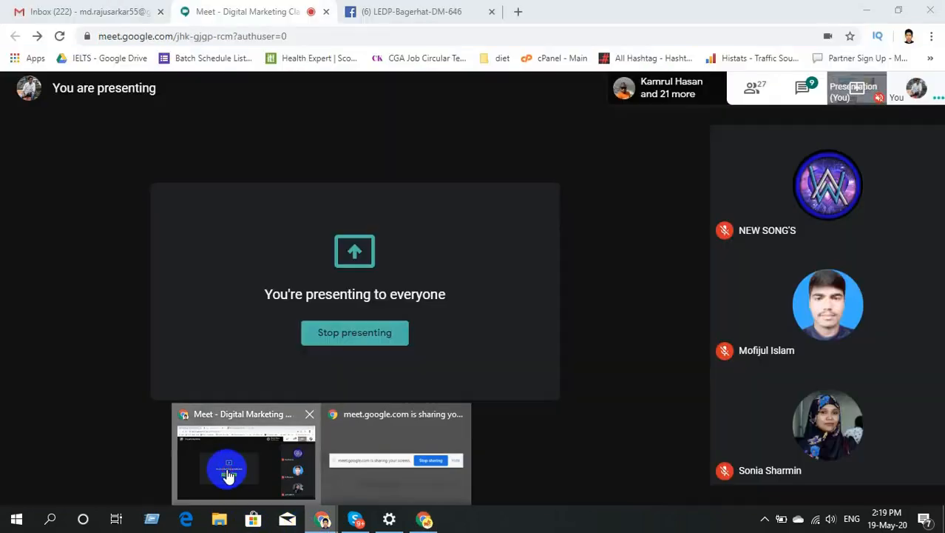
left_click(228, 475)
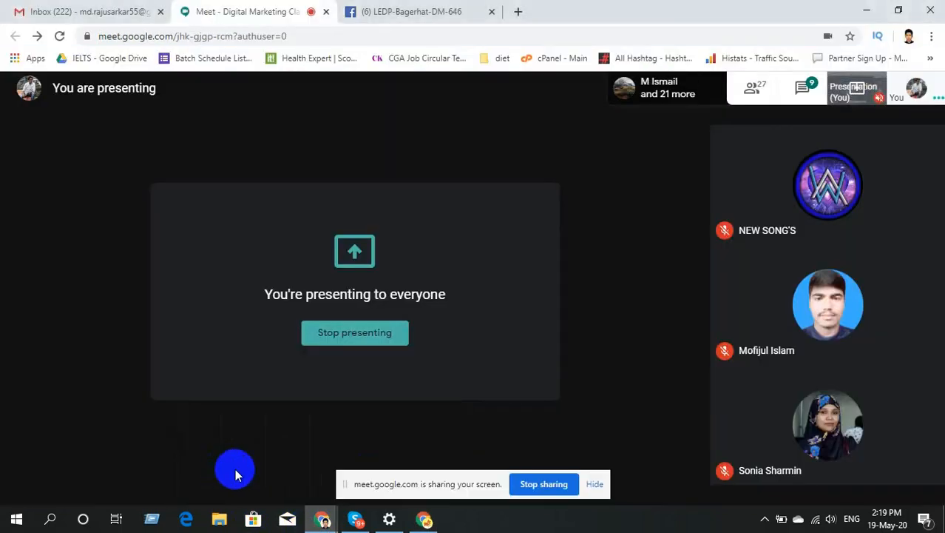
left_click(425, 520)
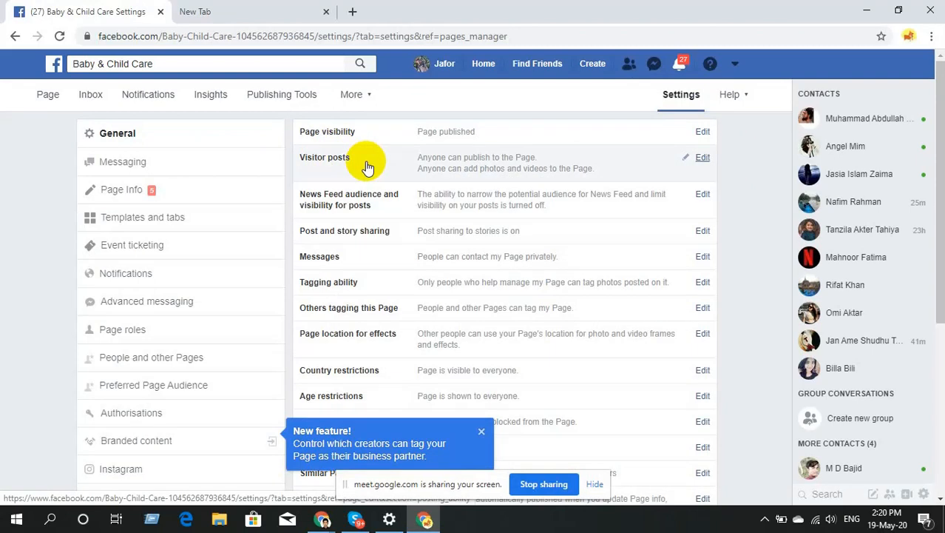
- Examine the Visitor posts options in the general page settings and close them without saving
left_click(703, 159)
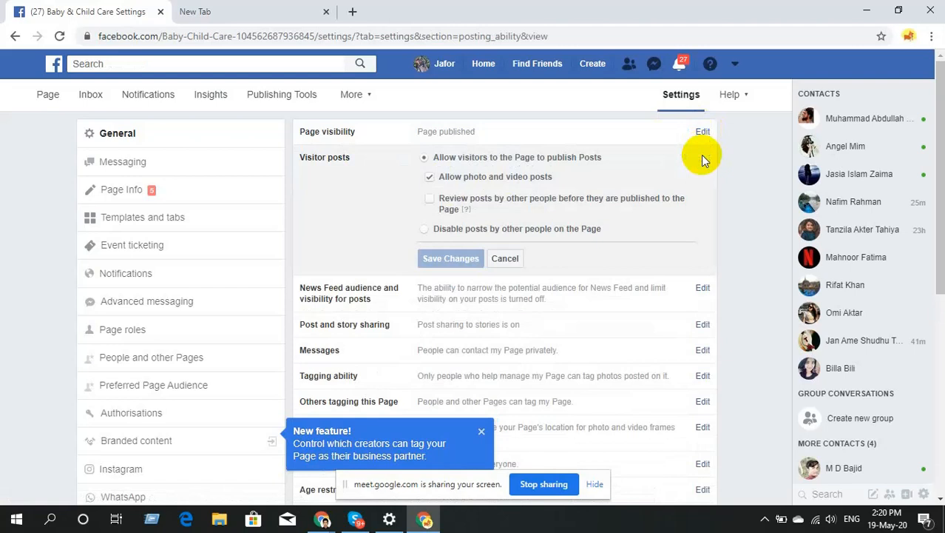
left_click(505, 260)
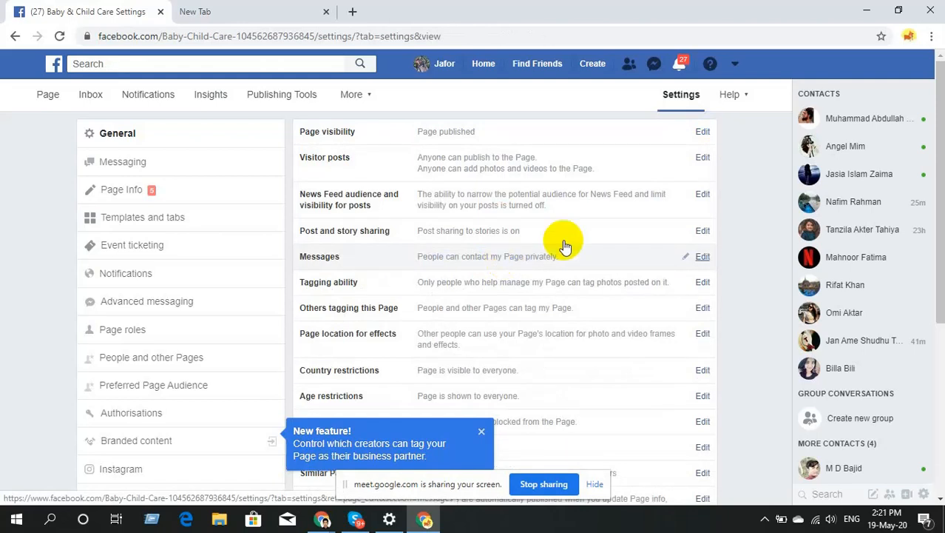
- Allow News Feed audience selection and post visibility options for the page and save the change
left_click(704, 195)
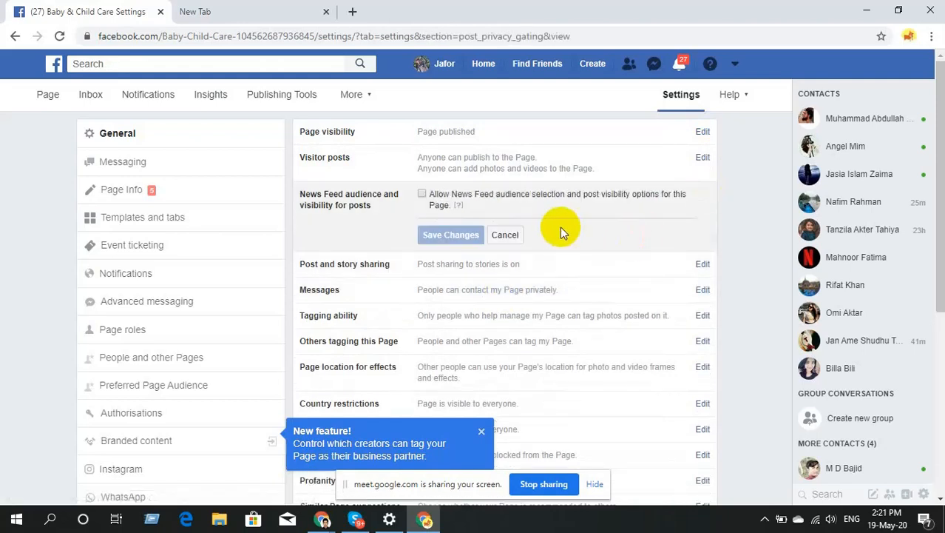
left_click(423, 196)
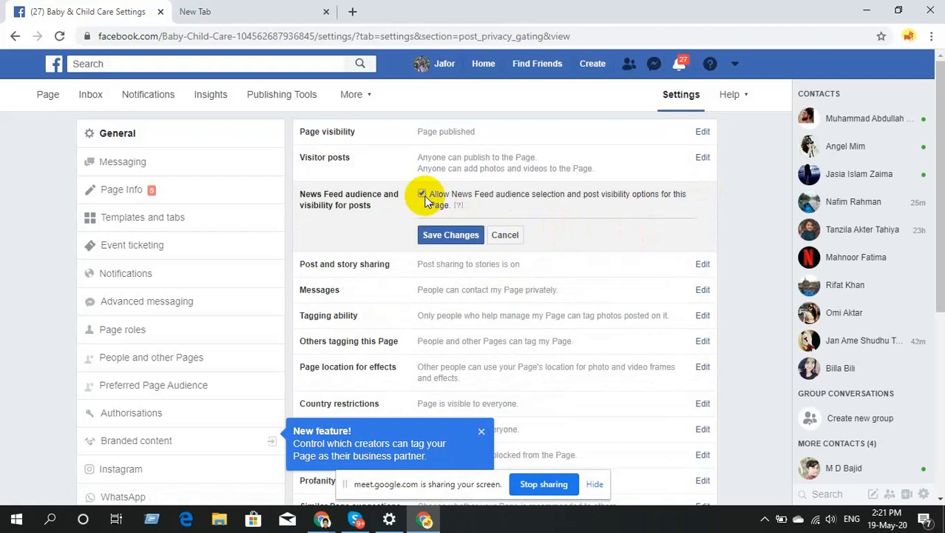
left_click(440, 241)
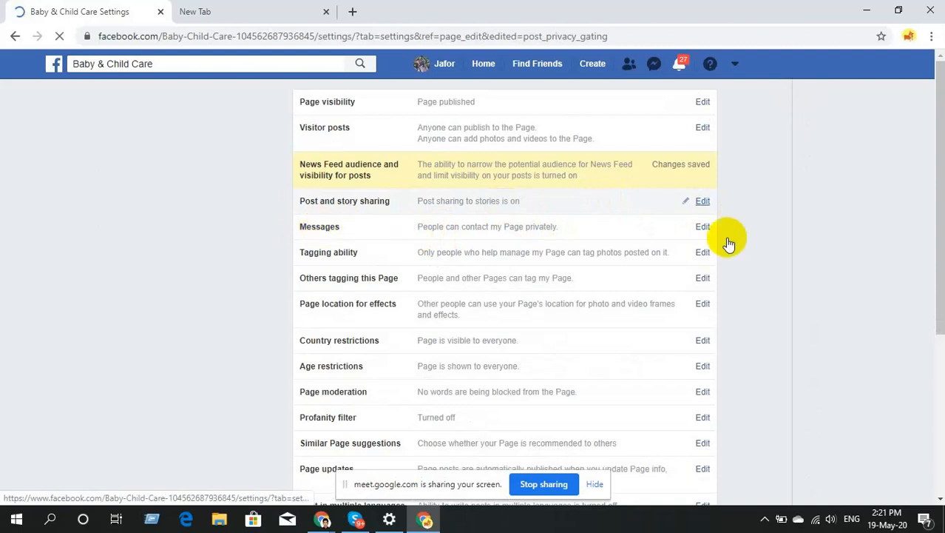
- Examine the Post and story sharing and Messages options of the page and dismiss the desktop notification
left_click(702, 227)
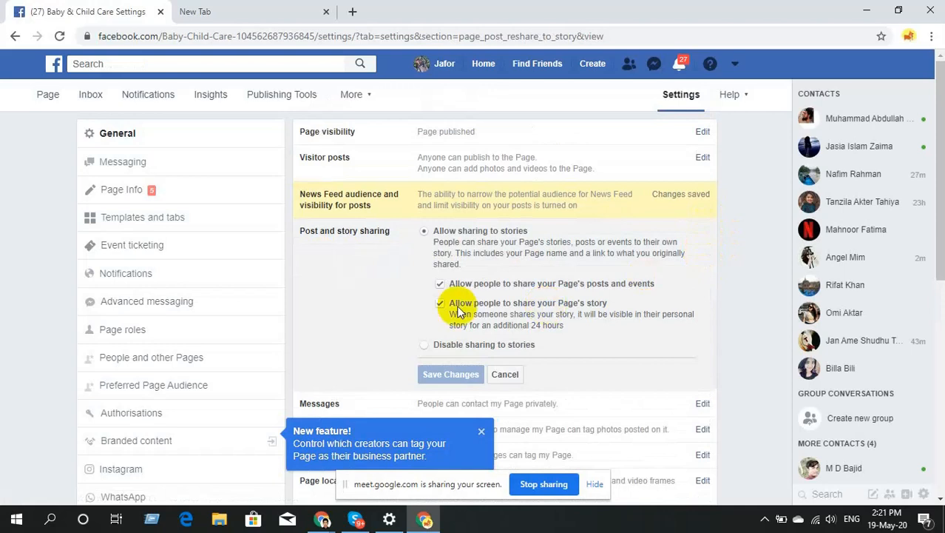
left_click(503, 374)
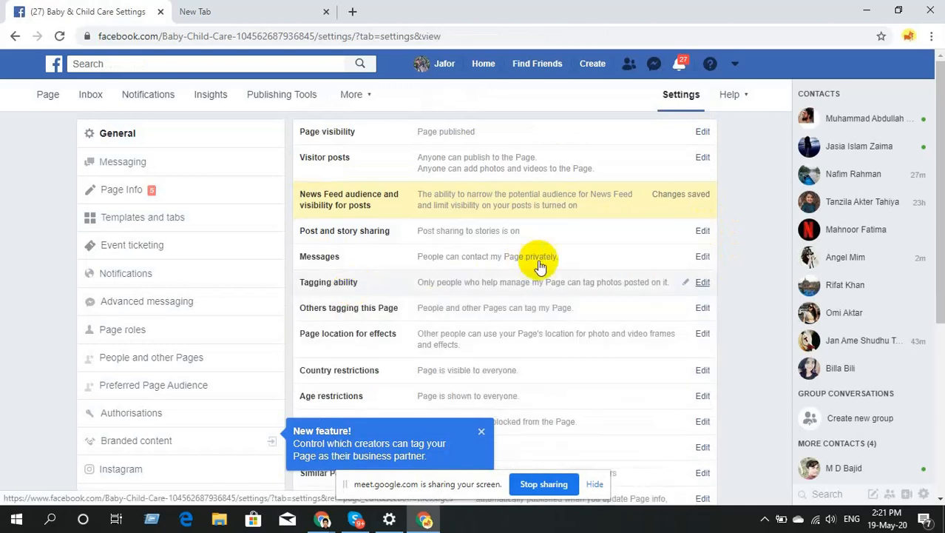
left_click(704, 258)
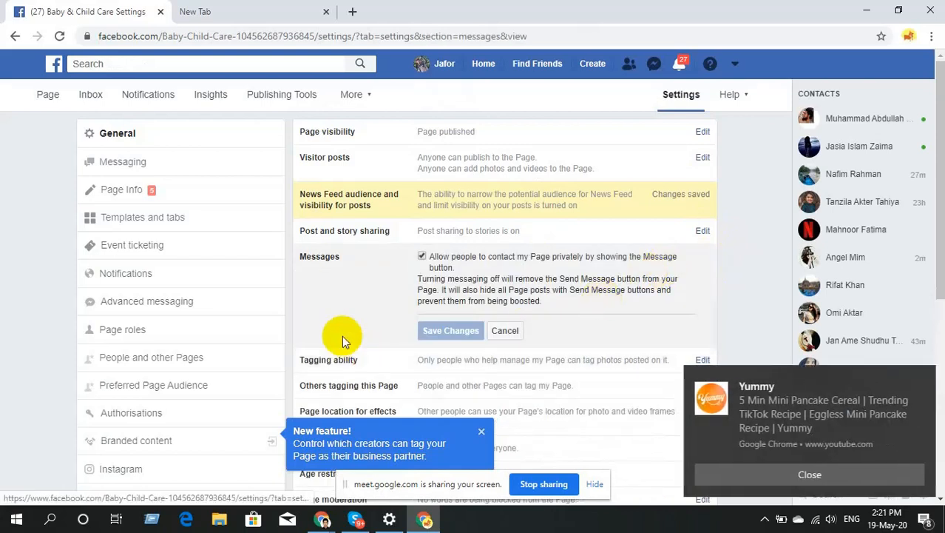
left_click(756, 473)
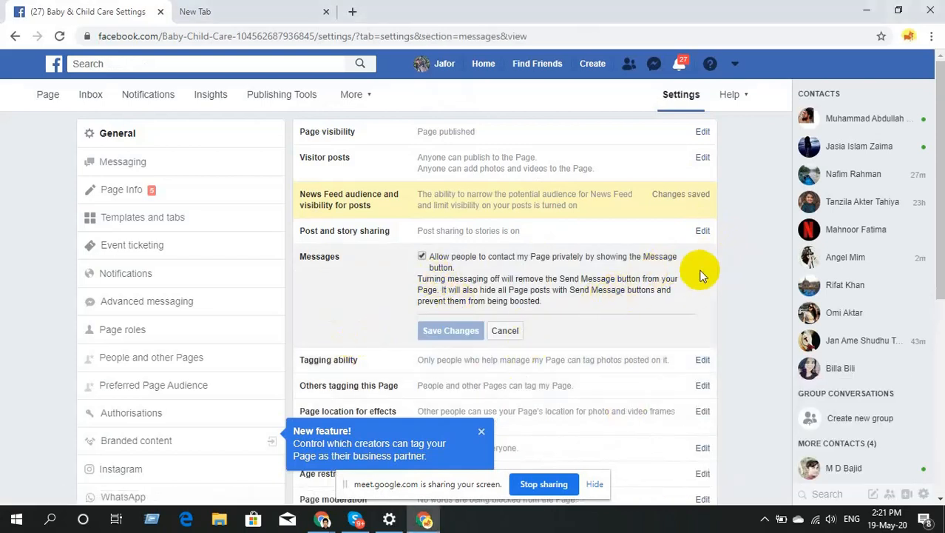
left_click(702, 231)
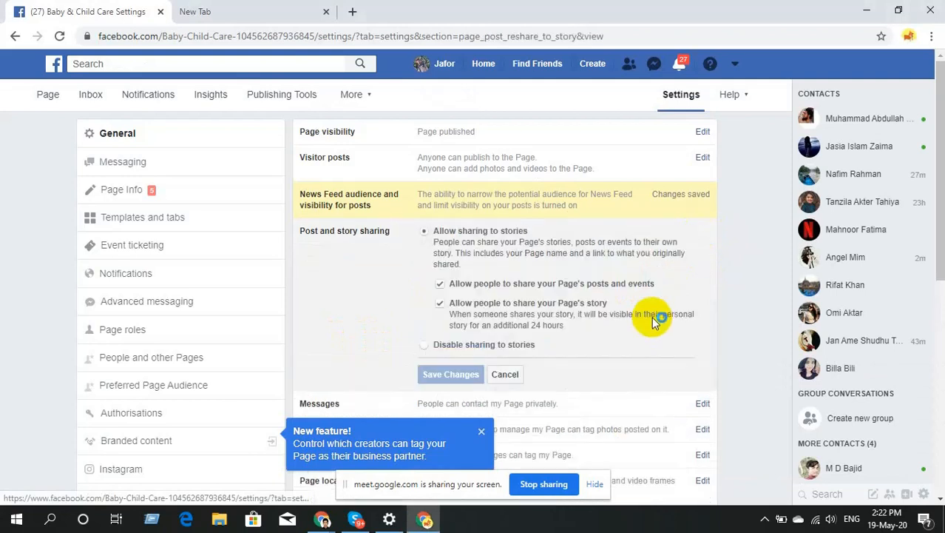
- Close the Post and story sharing options and examine the Others tagging this Page options without saving any change
scroll(518, 214, "up", 2)
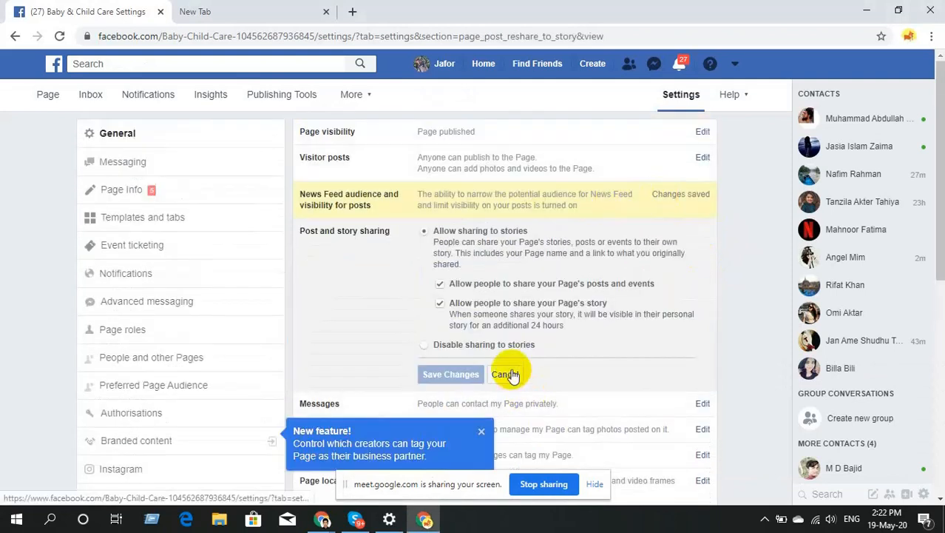
left_click(508, 374)
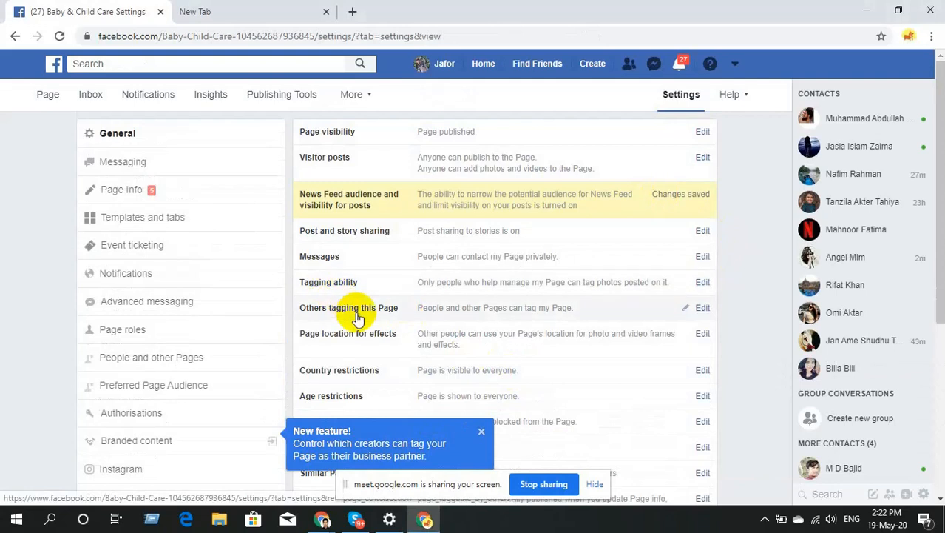
scroll(326, 301, "down", 1)
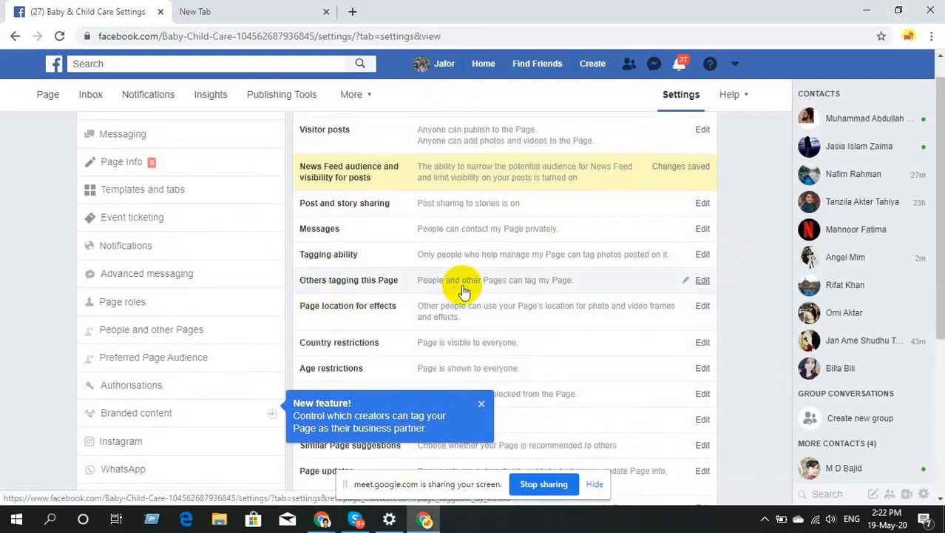
left_click(701, 283)
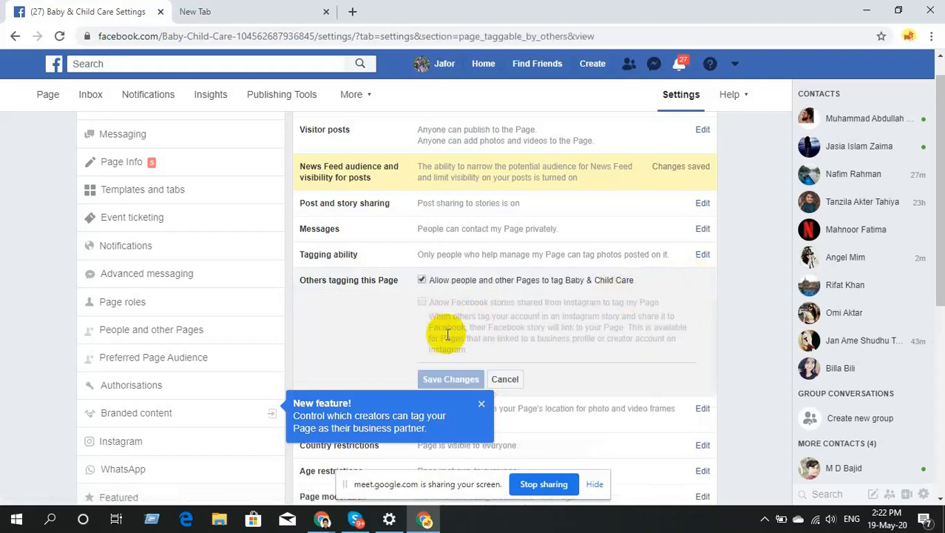
left_click(503, 379)
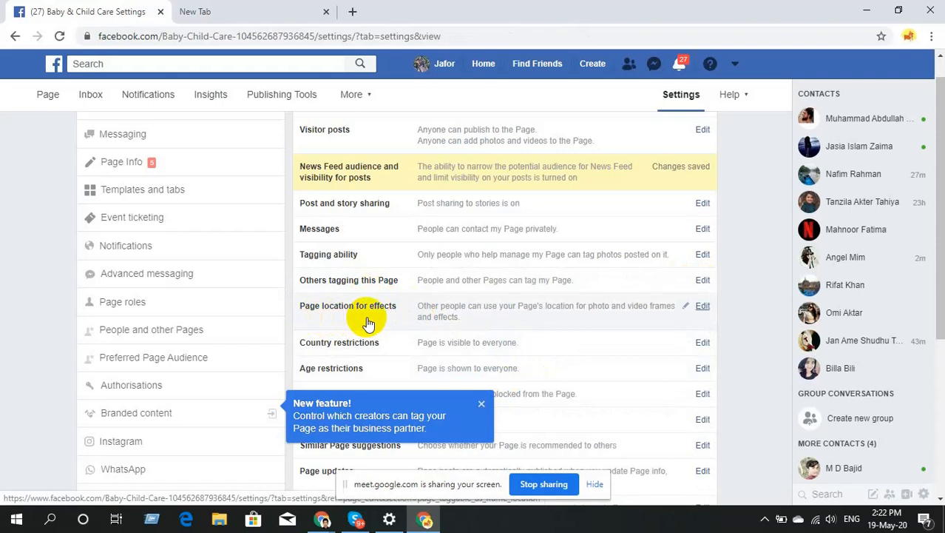
- Examine the Page location for effects options without saving and dismiss the new feature tip about branded content
left_click(702, 307)
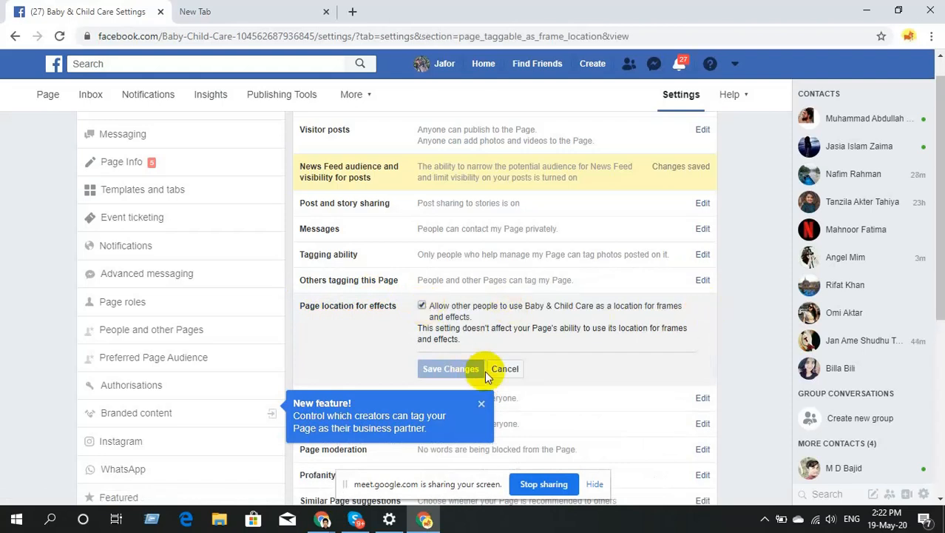
left_click(504, 376)
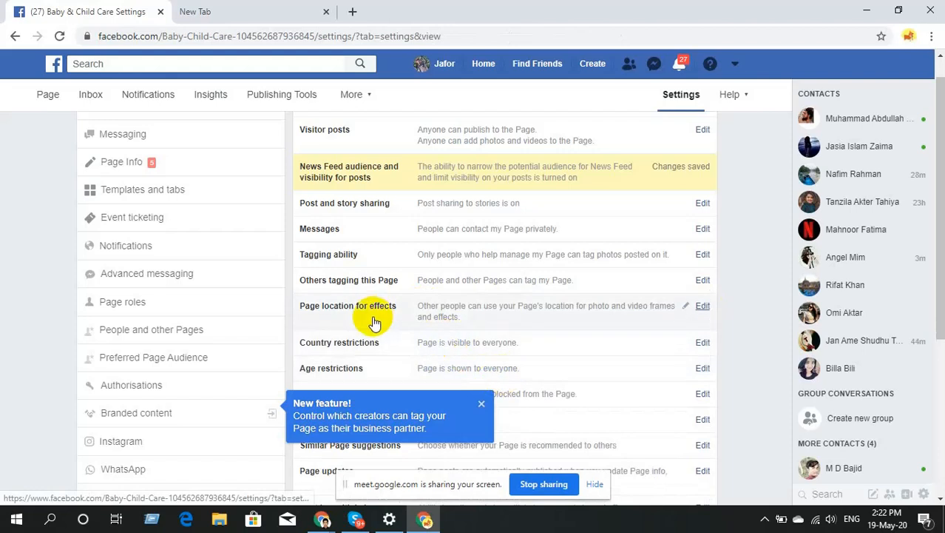
scroll(392, 358, "down", 3)
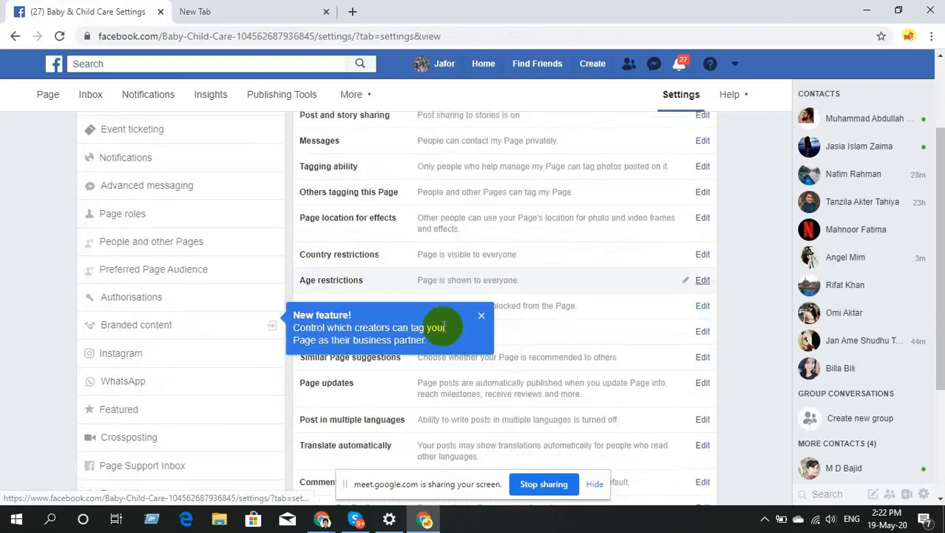
left_click(482, 318)
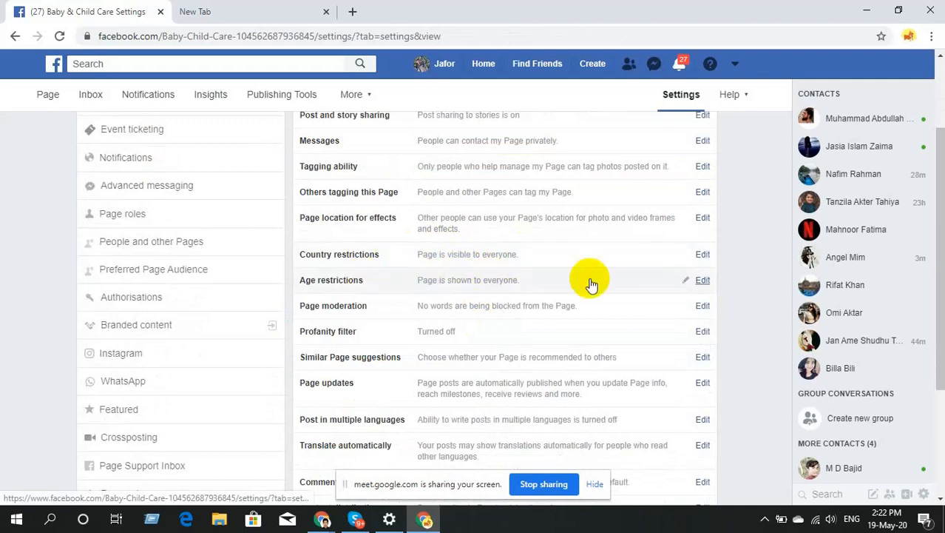
- Open the Country restrictions of the page and add Germany and Australia to the country list
left_click(702, 256)
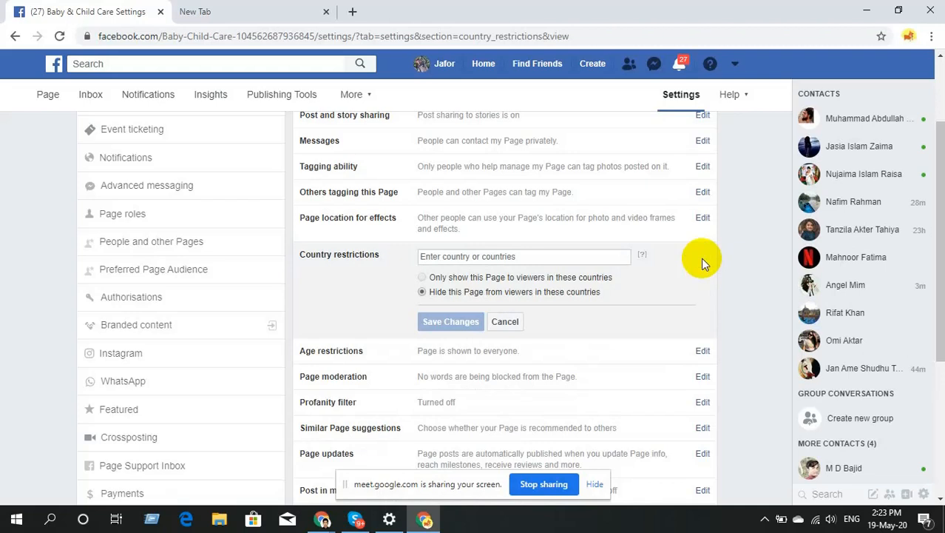
left_click(571, 256)
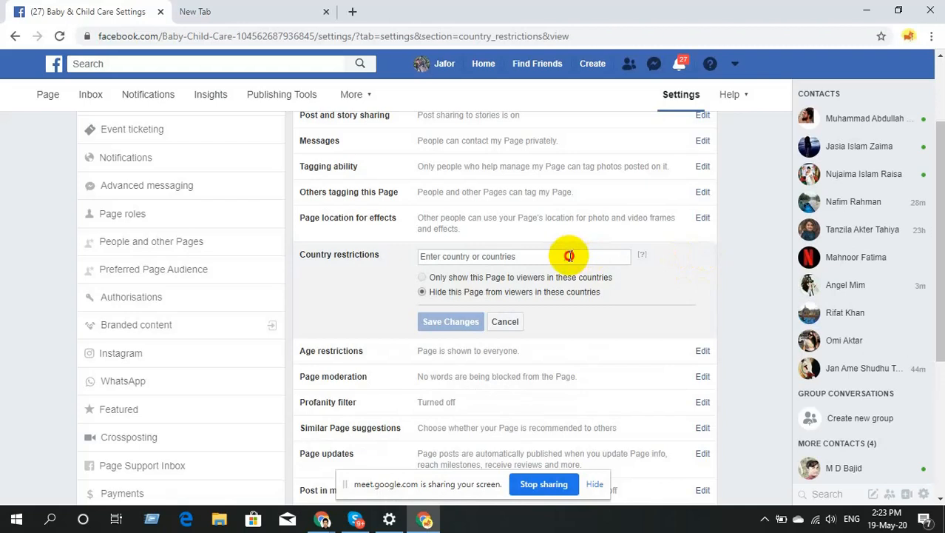
left_click(549, 253)
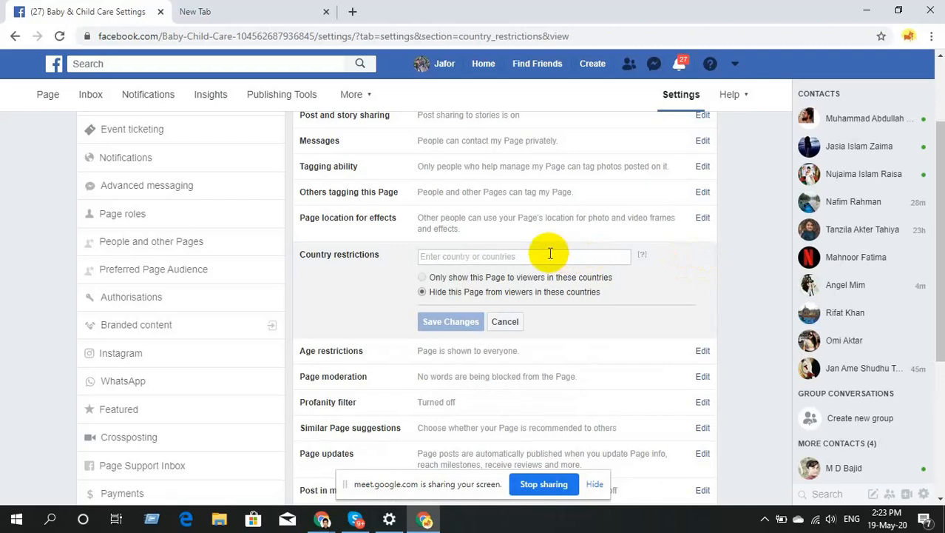
type("ger")
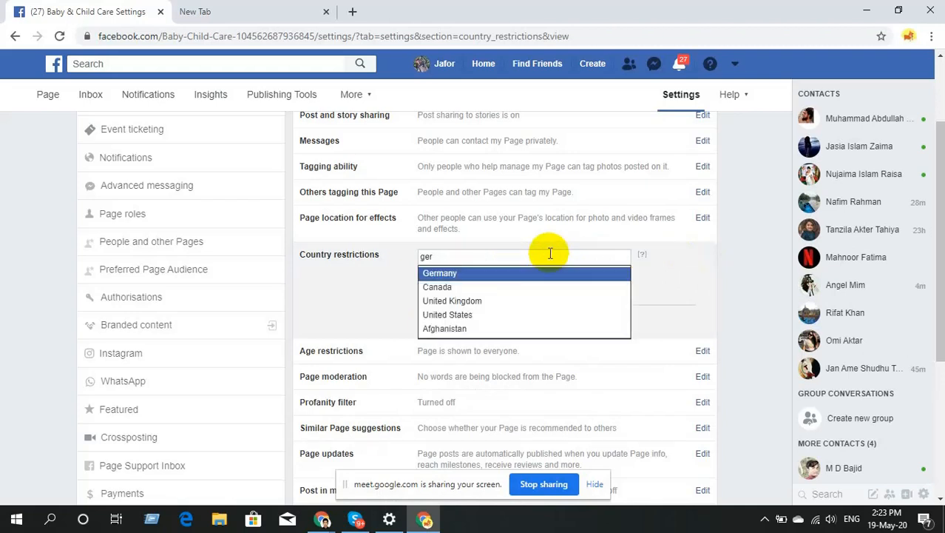
left_click(544, 282)
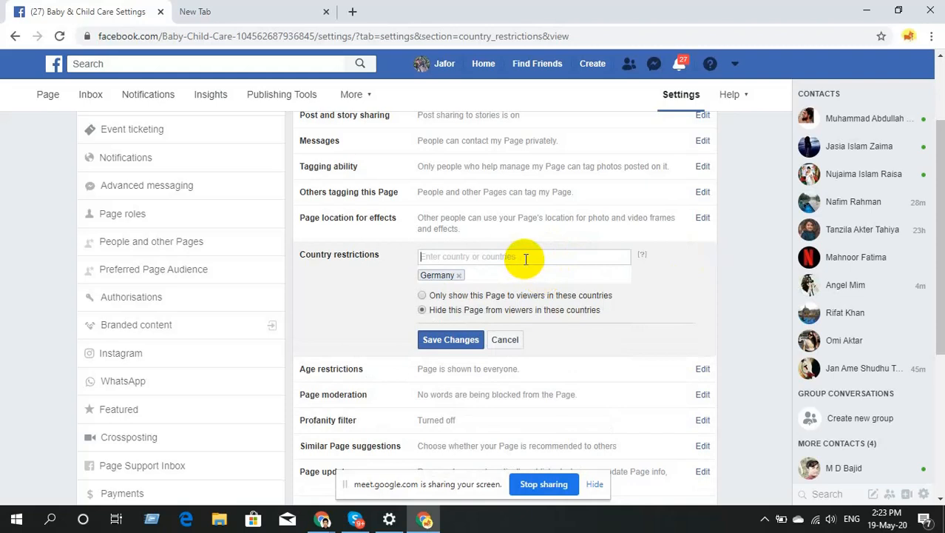
type("aust")
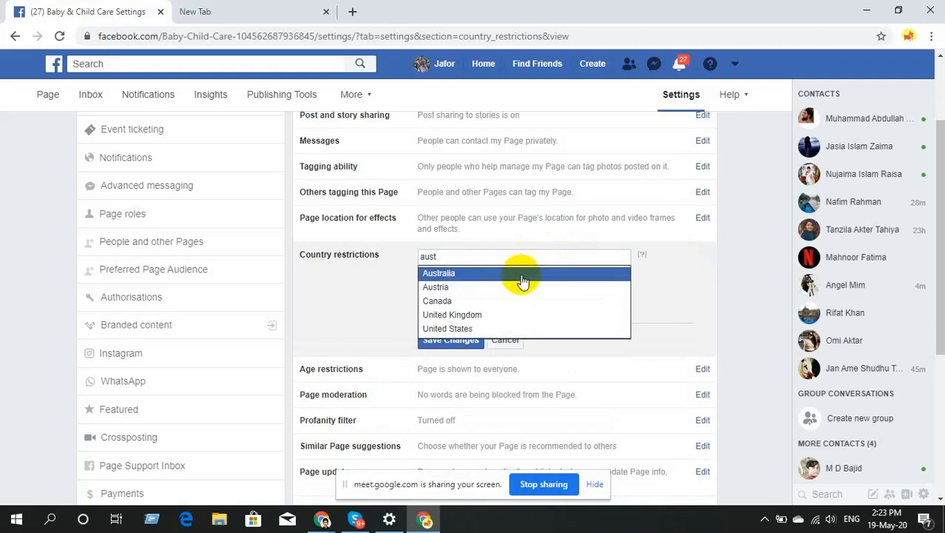
left_click(522, 278)
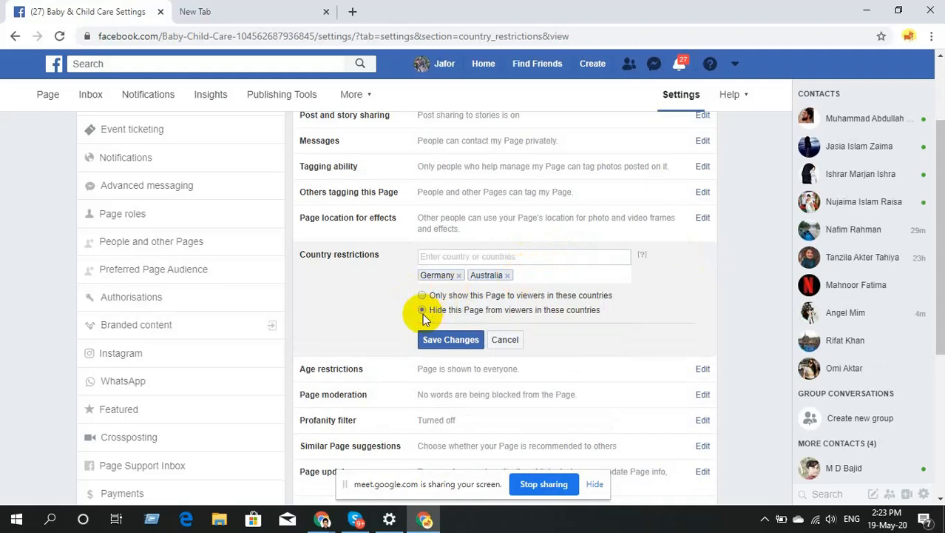
- Set the restriction to only show the page to viewers in the listed countries and remove Australia from the list
left_click(422, 296)
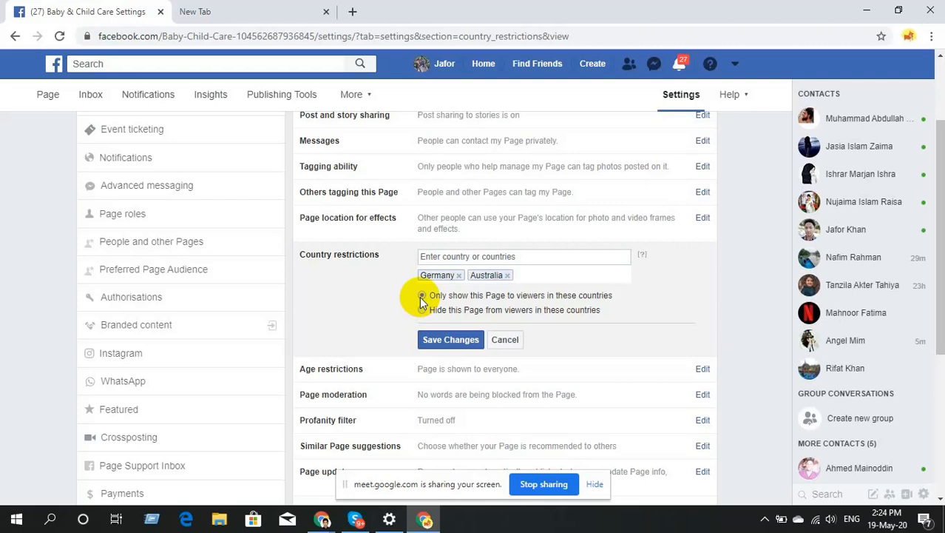
left_click(508, 275)
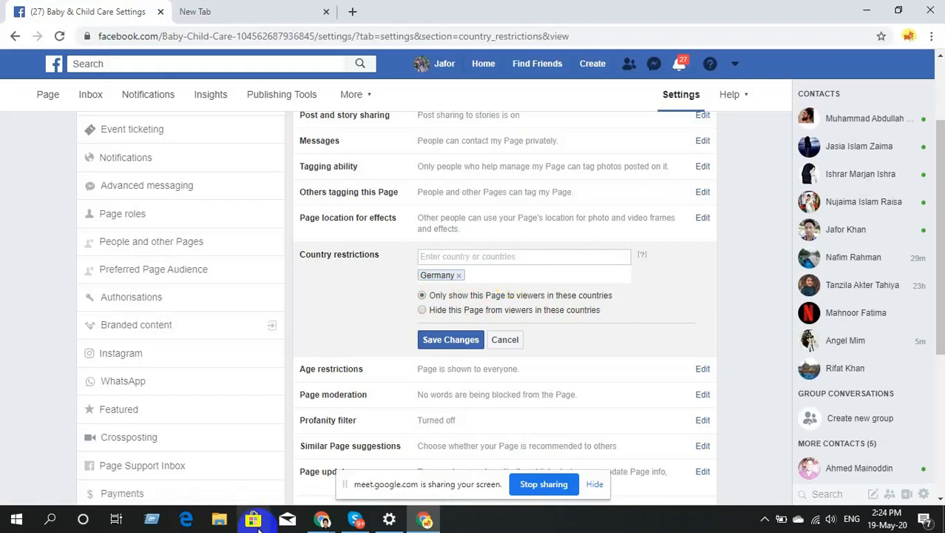
- Switch to the Google Meet call, admit the waiting participant, and return to the Facebook page settings
left_click(325, 521)
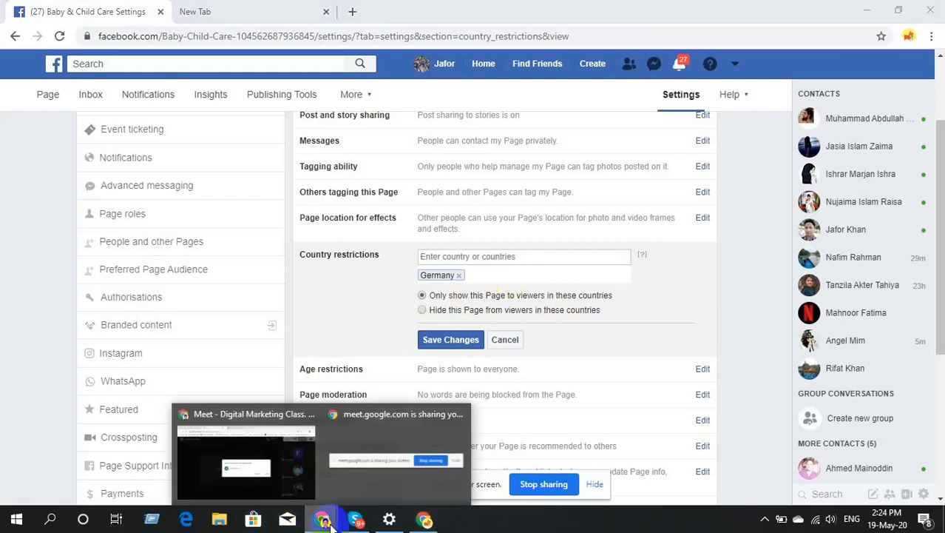
left_click(287, 485)
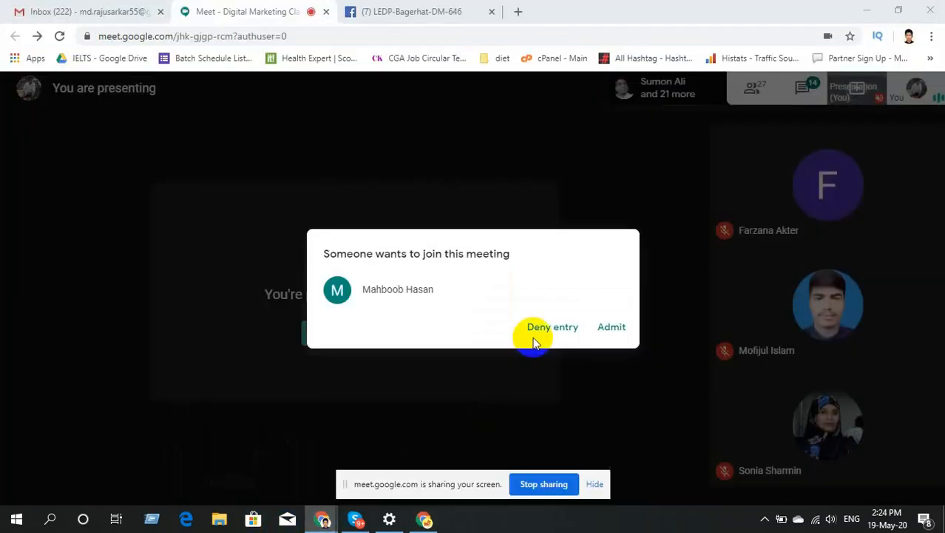
left_click(611, 327)
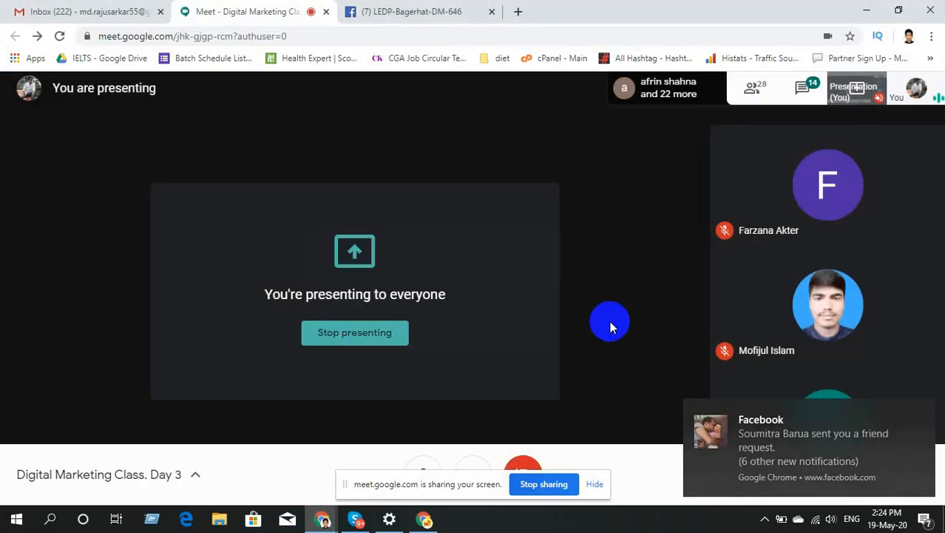
left_click(419, 521)
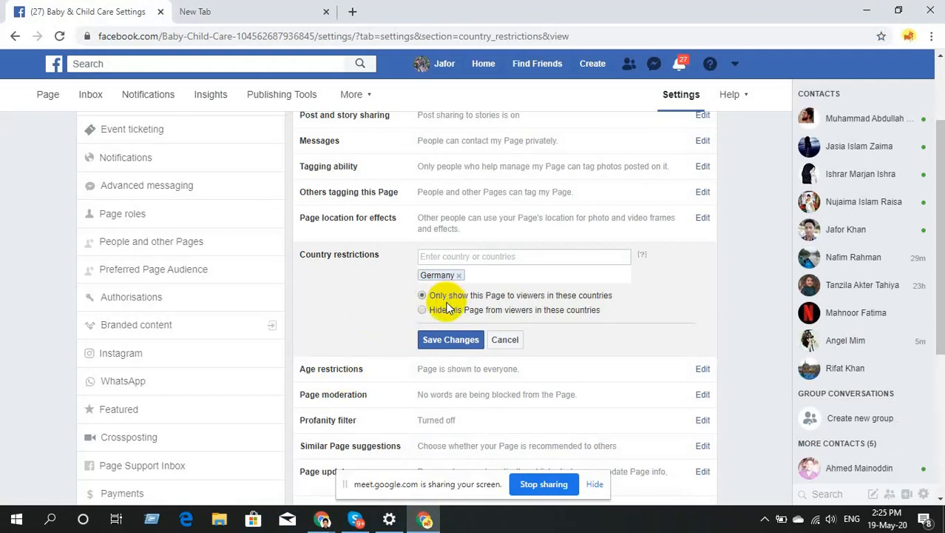
- Set the country restriction to hide the page from viewers in the listed countries and remove Germany from the list
left_click(422, 310)
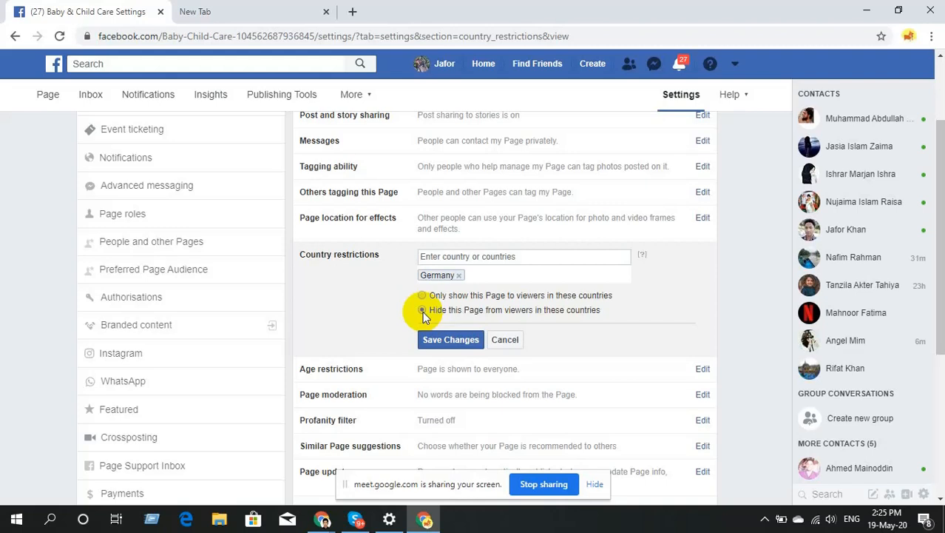
left_click(458, 275)
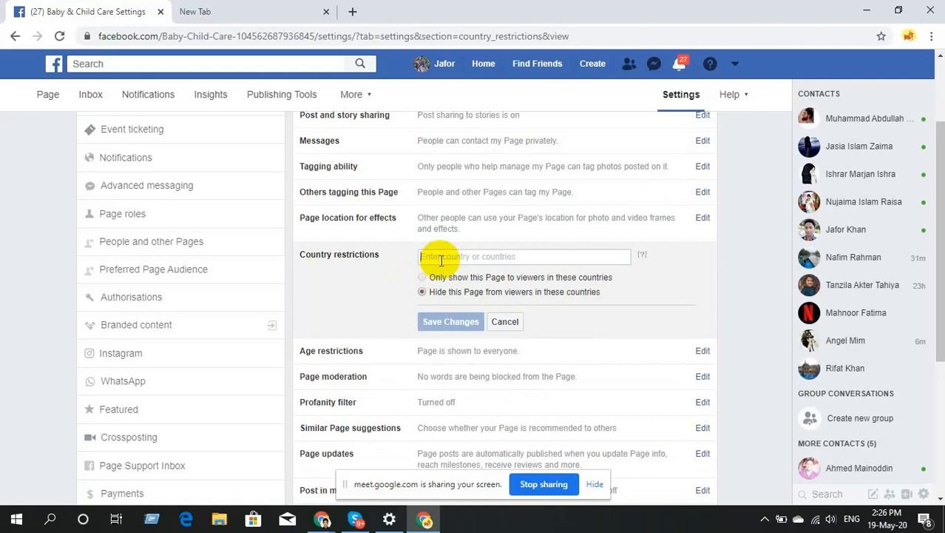
- Add United Kingdom, United States and Canada to the Country restrictions list
type("united")
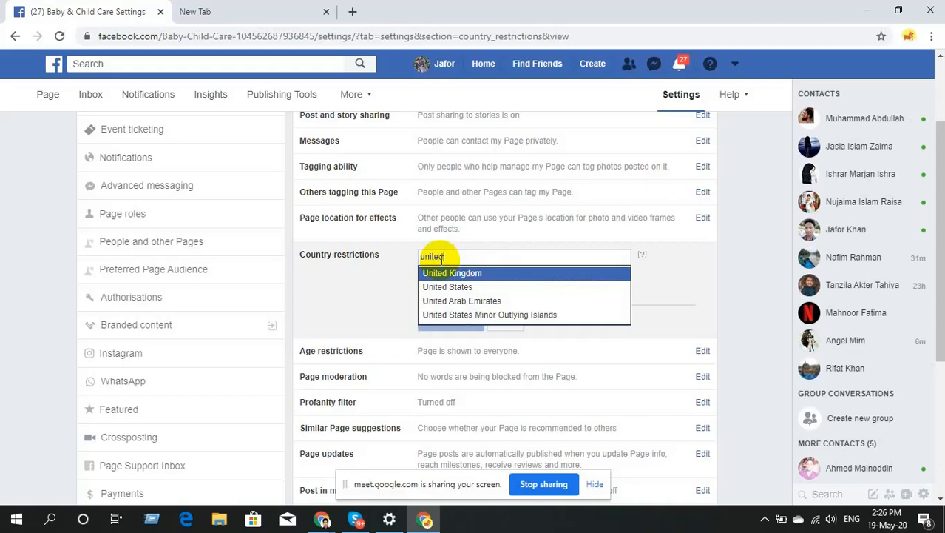
left_click(444, 274)
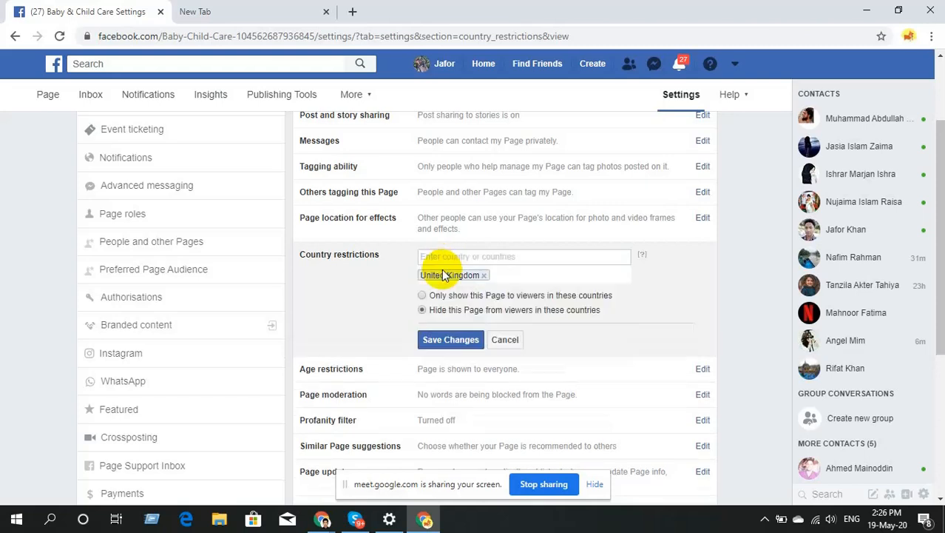
type("united")
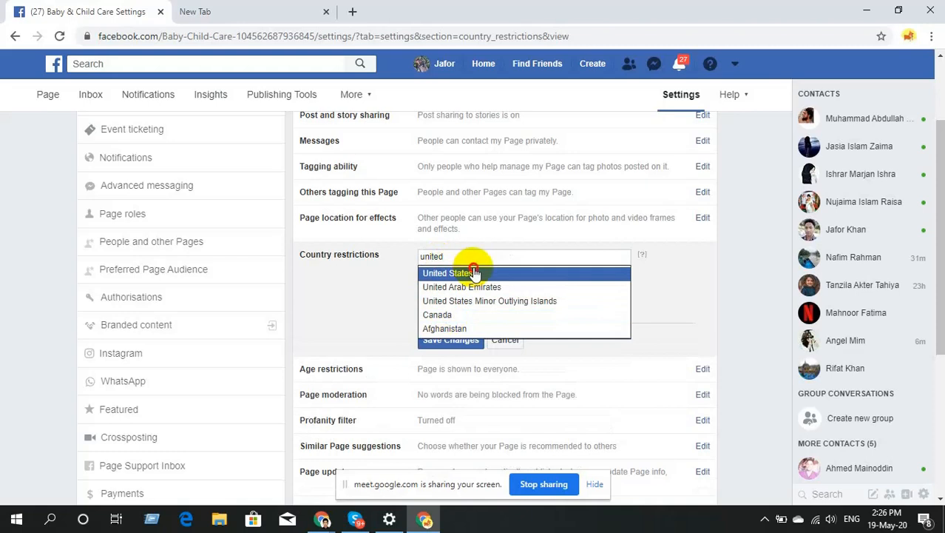
left_click(472, 272)
type("ca")
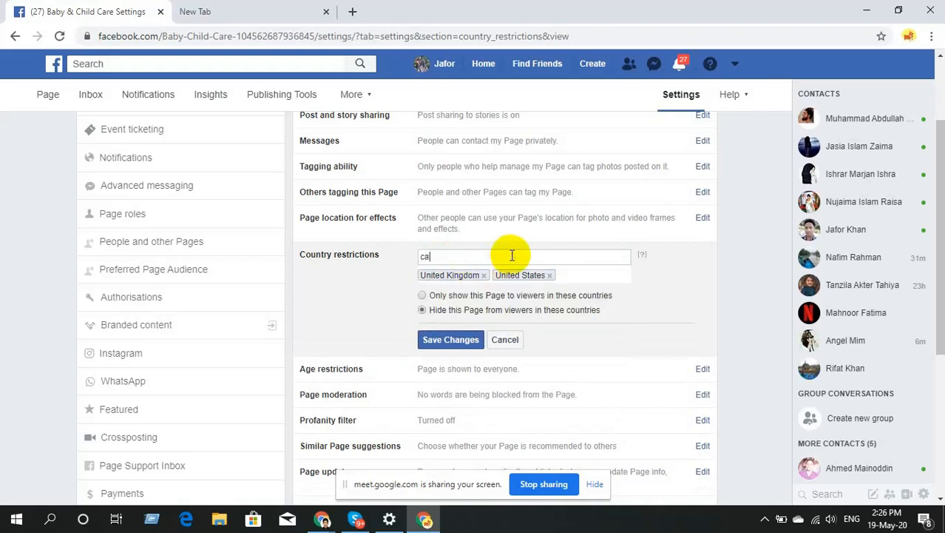
type("nada")
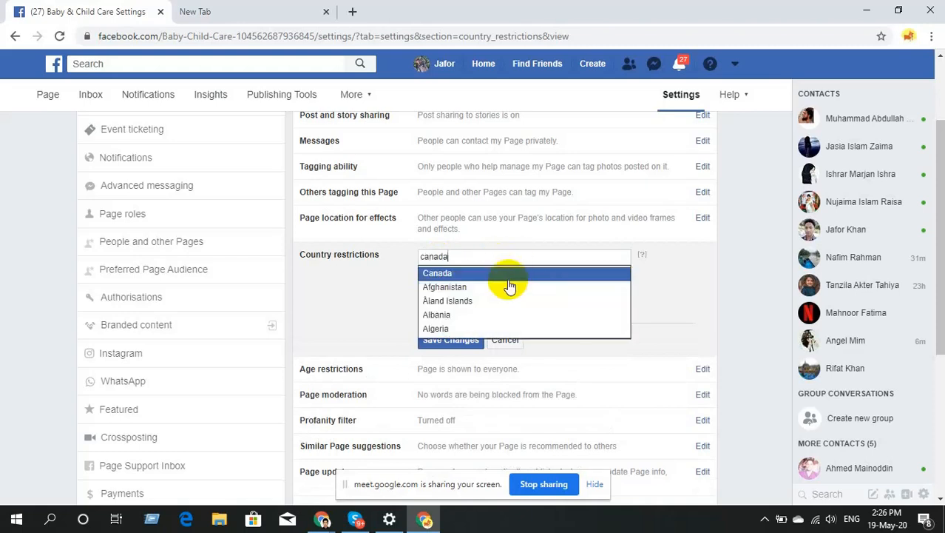
left_click(512, 275)
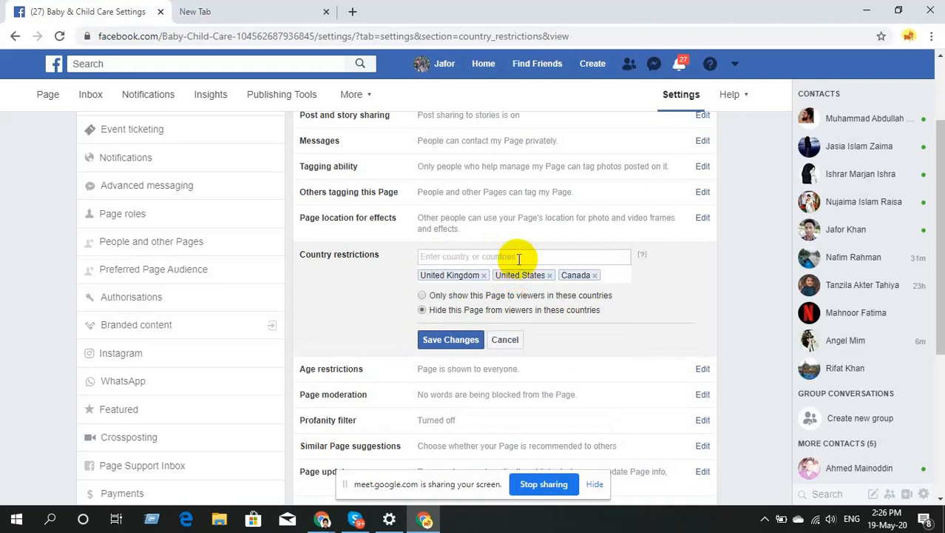
- Add Austria to the Country restrictions list and remove it again
type("aust")
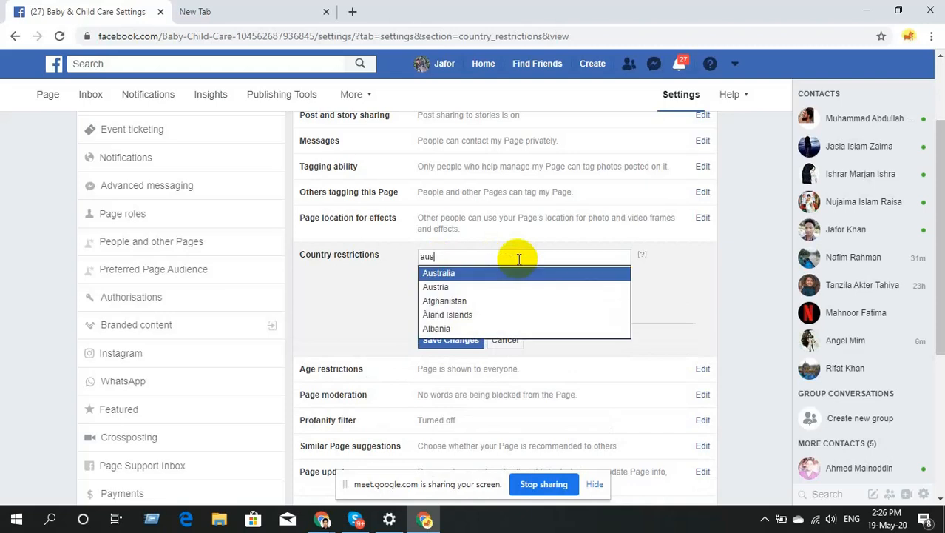
left_click(515, 288)
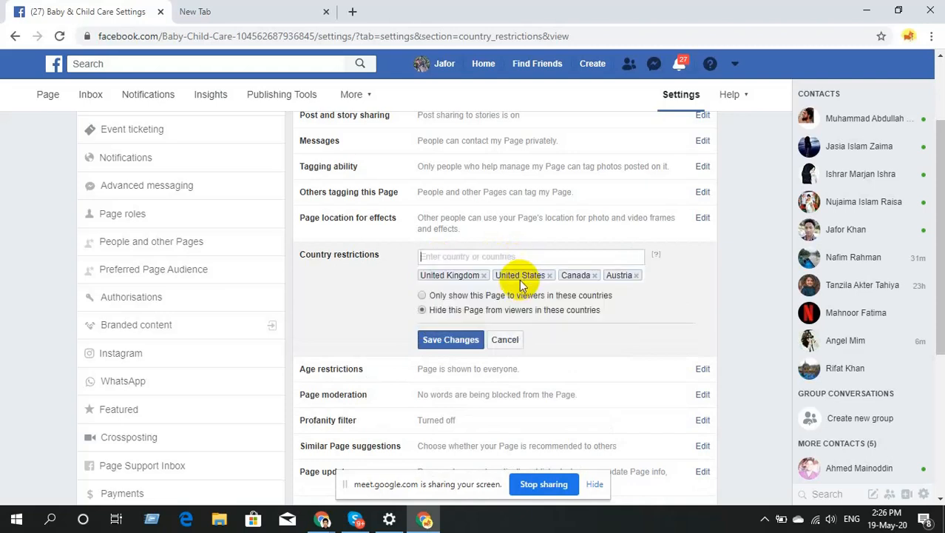
left_click(635, 275)
- Switch to the Google Meet call and admit the participant waiting to join the meeting
left_click(323, 524)
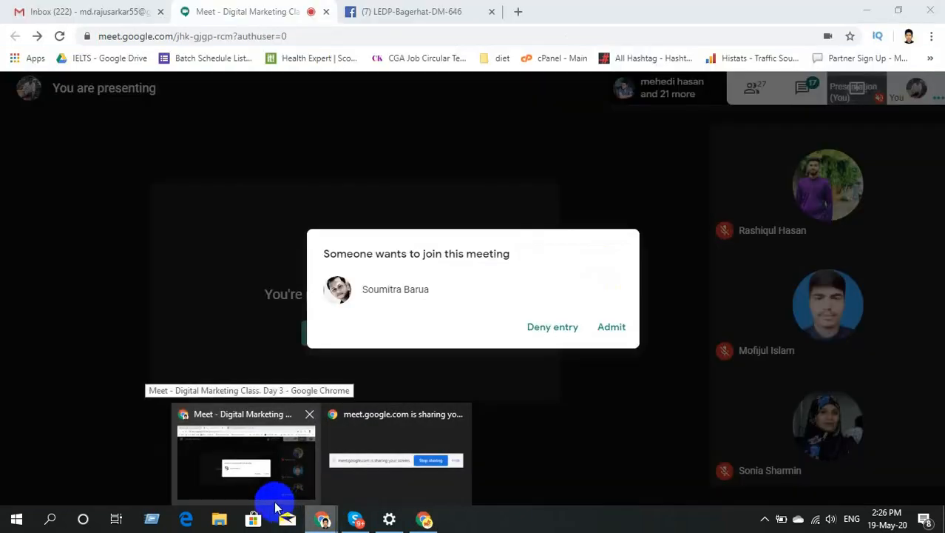
left_click(268, 498)
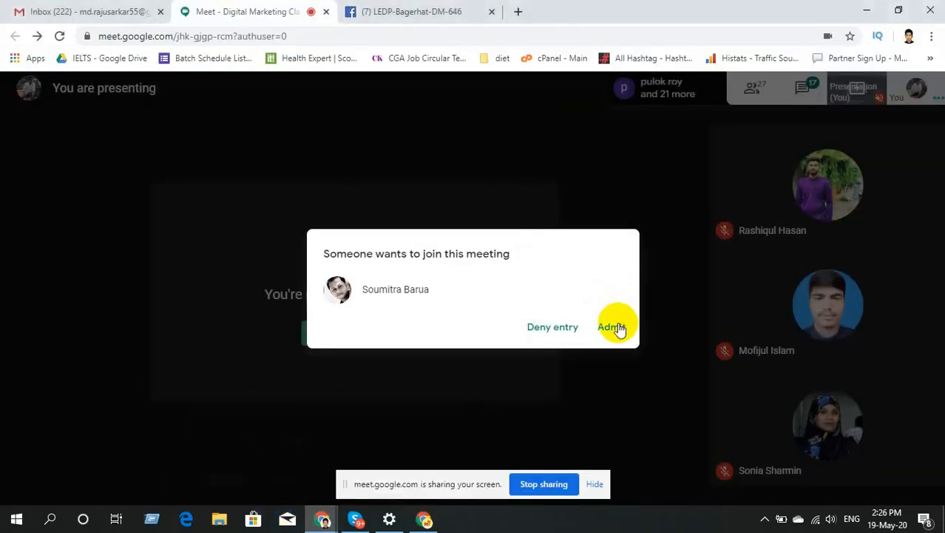
left_click(617, 326)
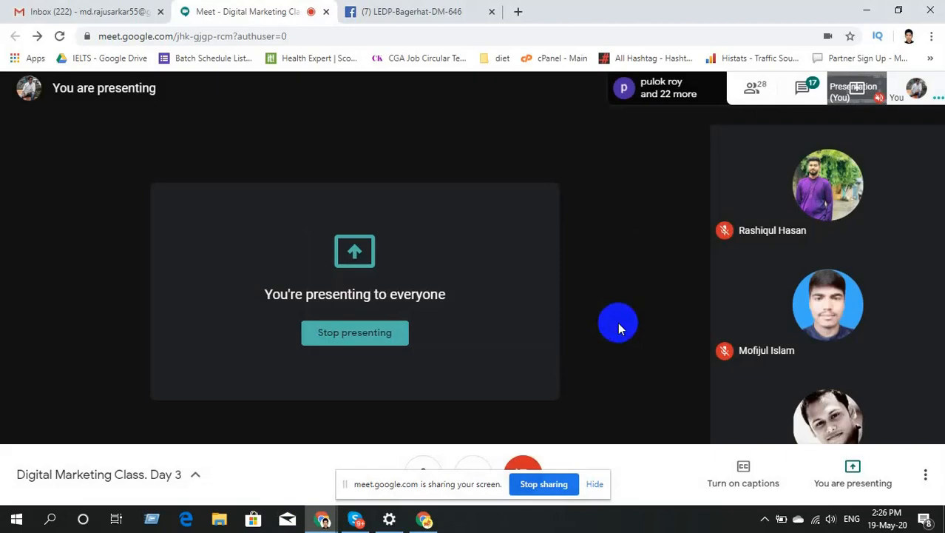
- Back in the Facebook page settings, add Australia to the Country restrictions and save them to show the page only in the listed countries
left_click(432, 523)
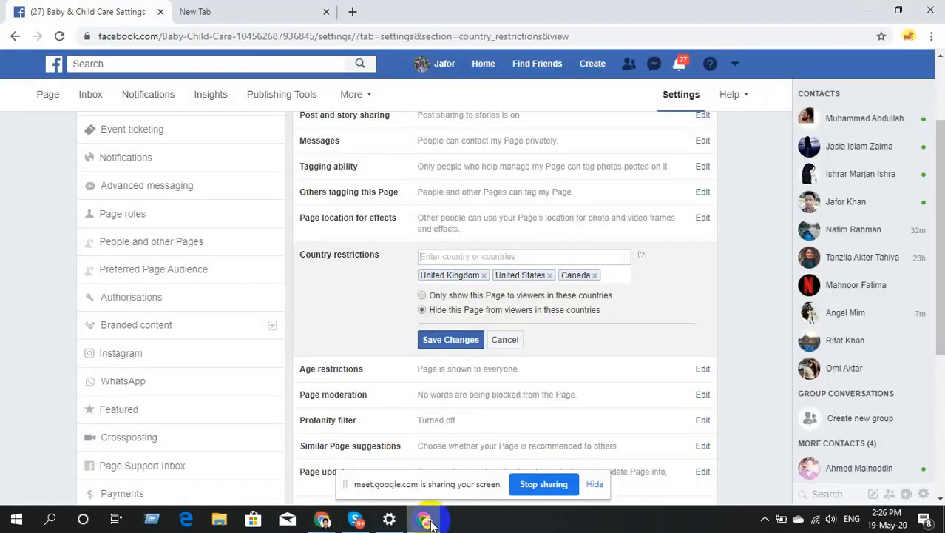
left_click(512, 256)
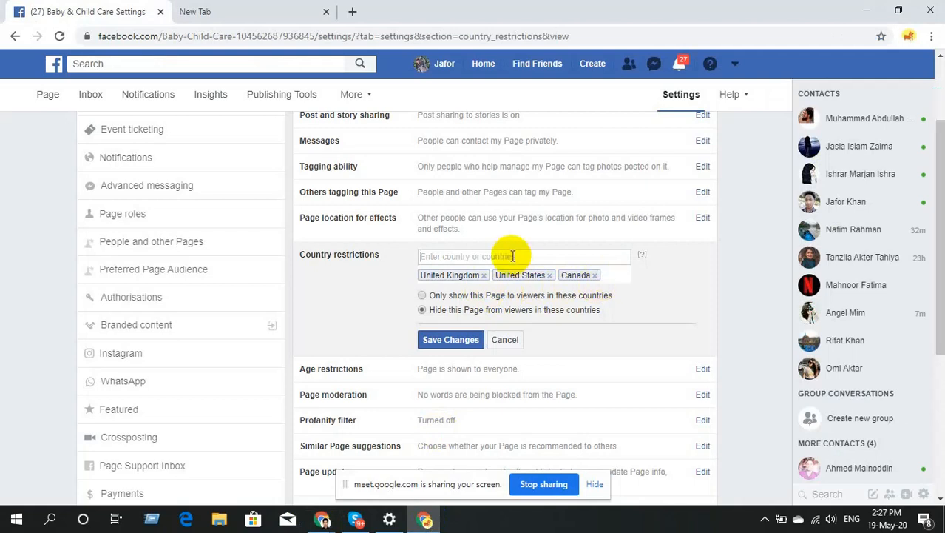
type("aust")
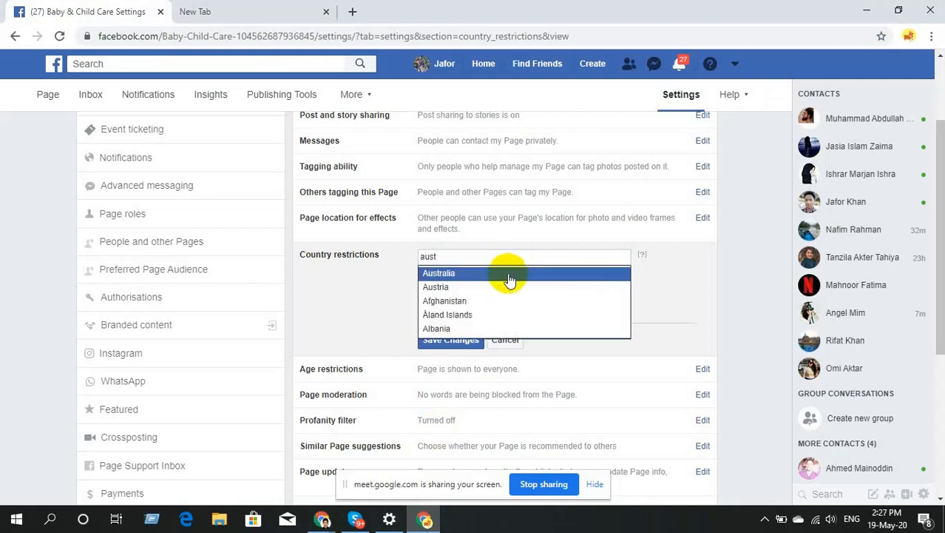
left_click(508, 275)
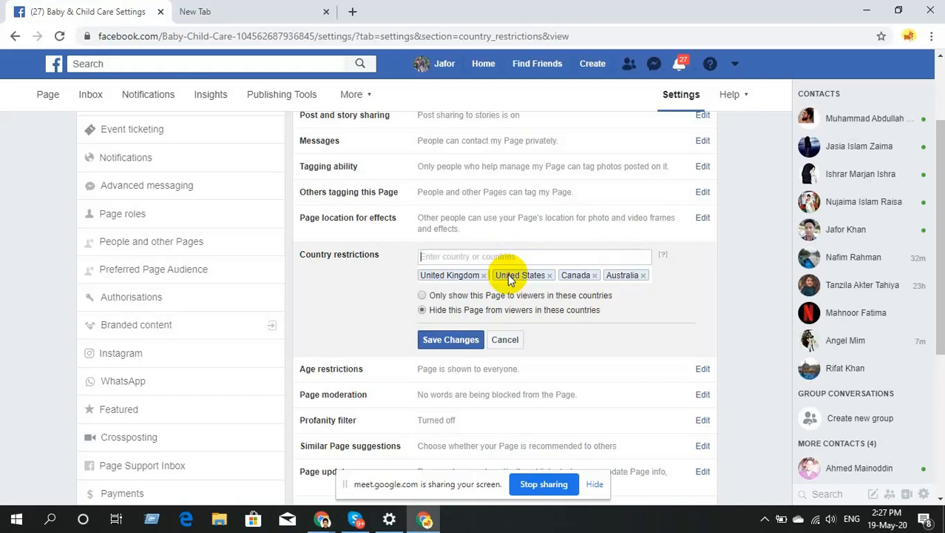
left_click(421, 296)
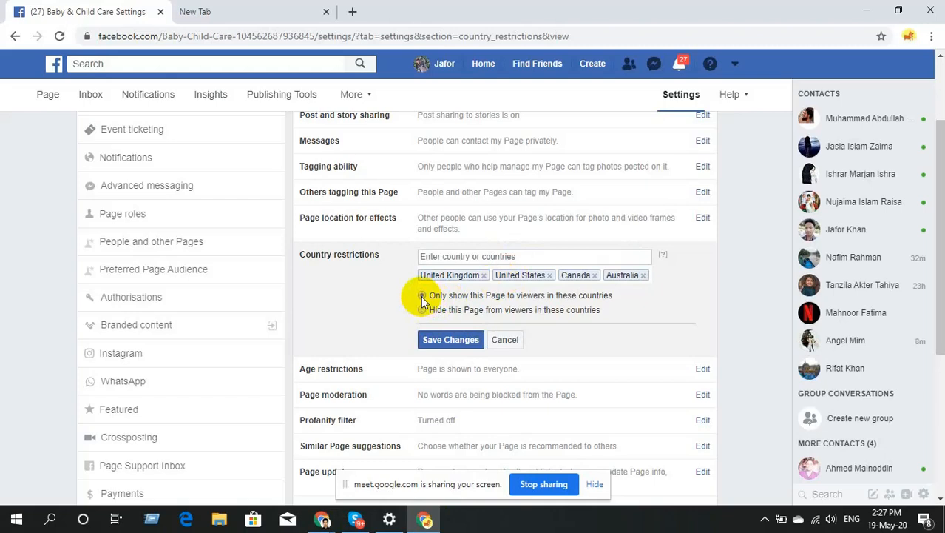
left_click(449, 340)
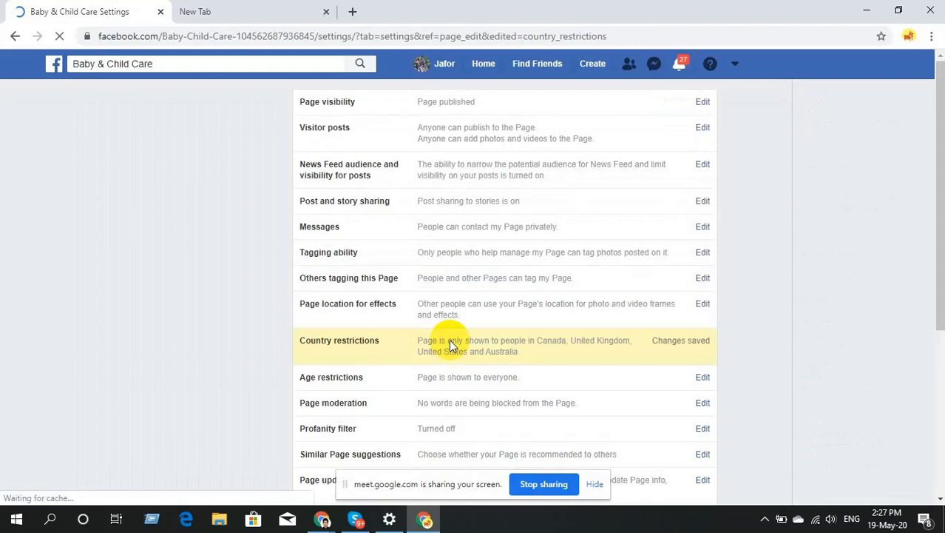
- Review the available Age restrictions options without changing them, and open the Page moderation setting for blocked words
scroll(449, 339, "down", 1)
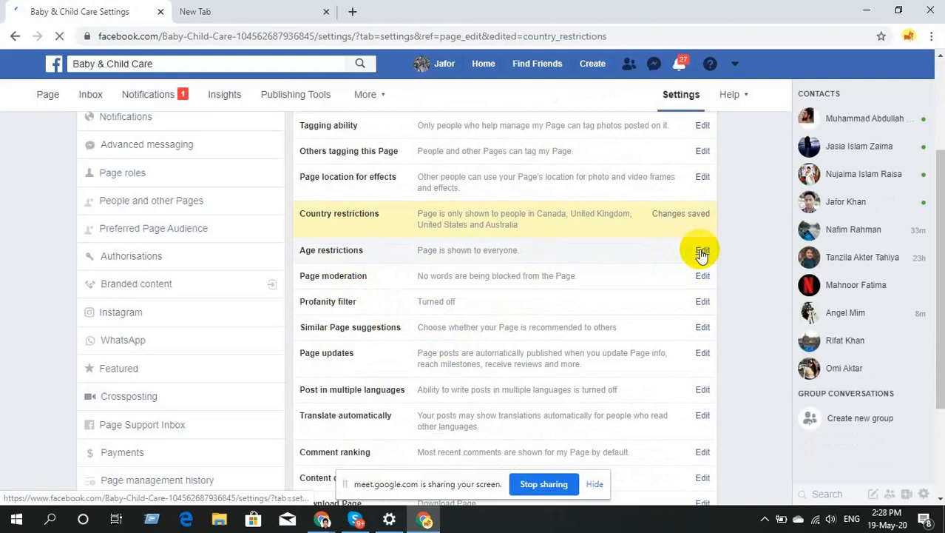
left_click(702, 252)
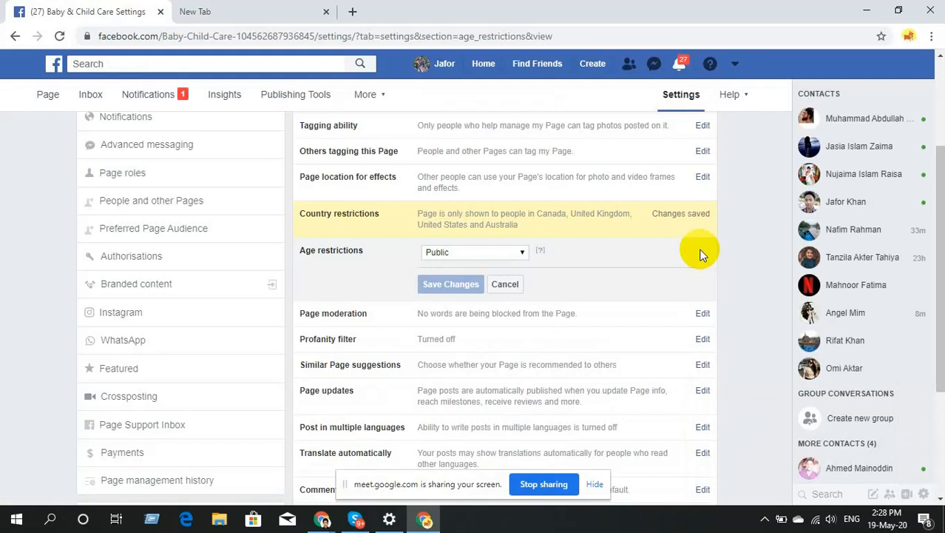
left_click(520, 255)
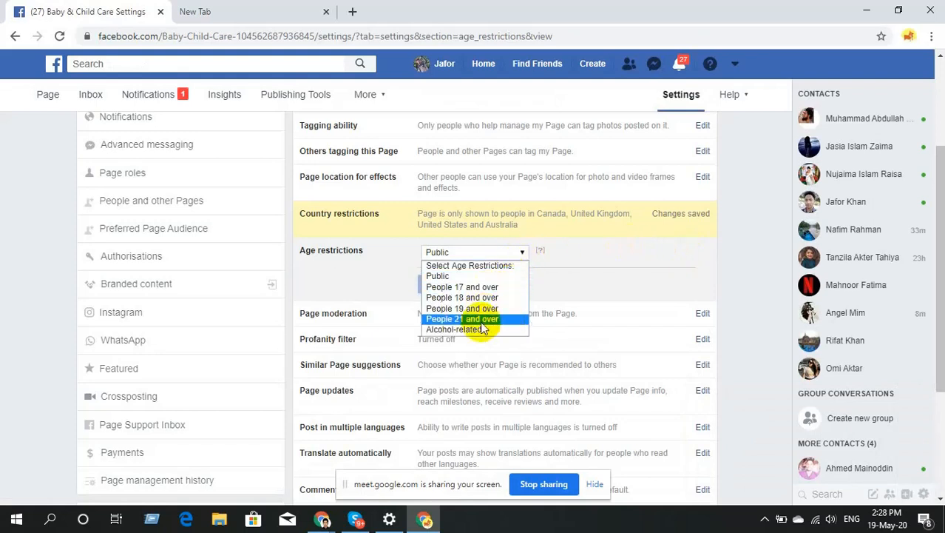
left_click(502, 276)
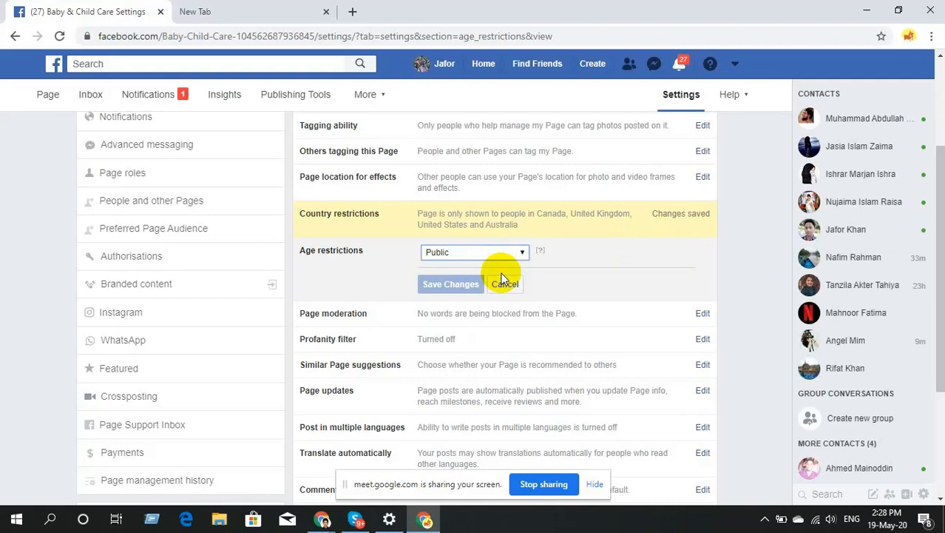
left_click(506, 284)
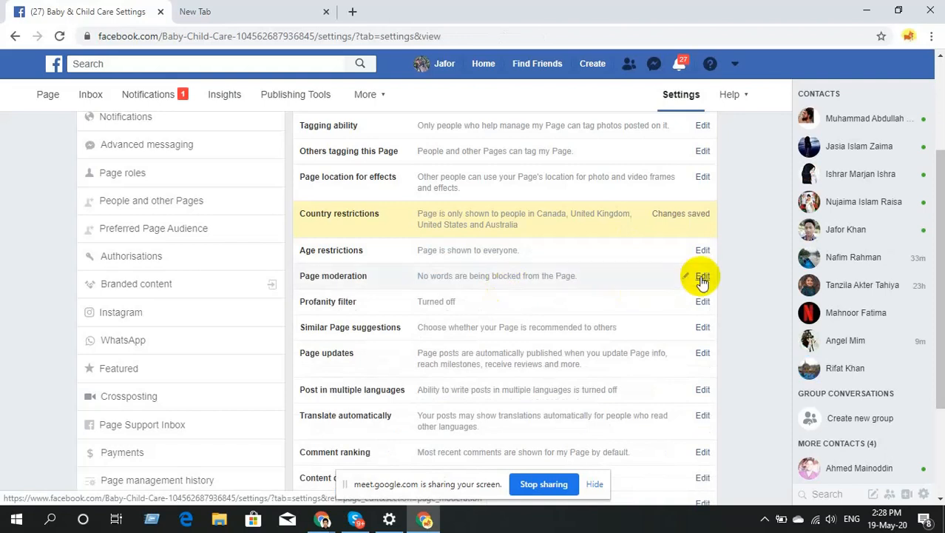
left_click(576, 290)
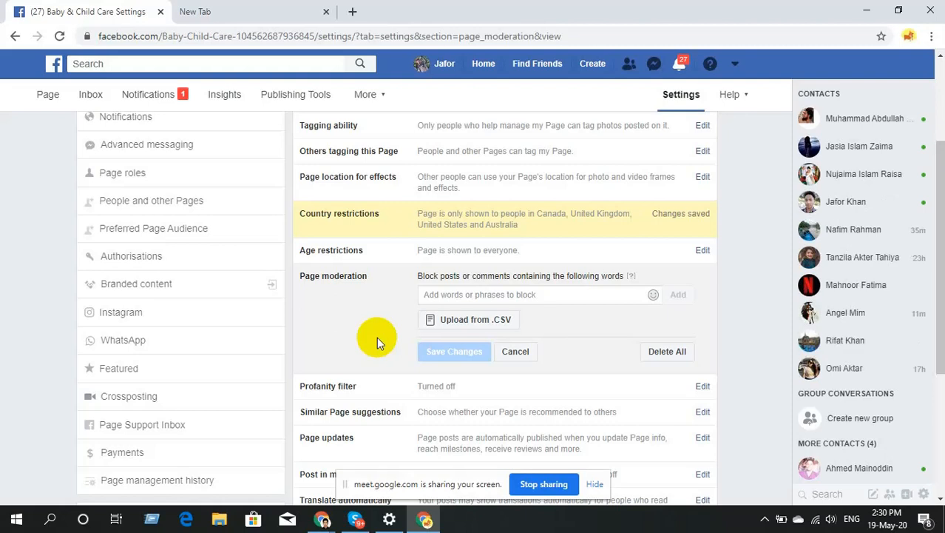
- Switch to the Google Meet call, check the chat messages and close the chat
left_click(322, 519)
left_click(258, 492)
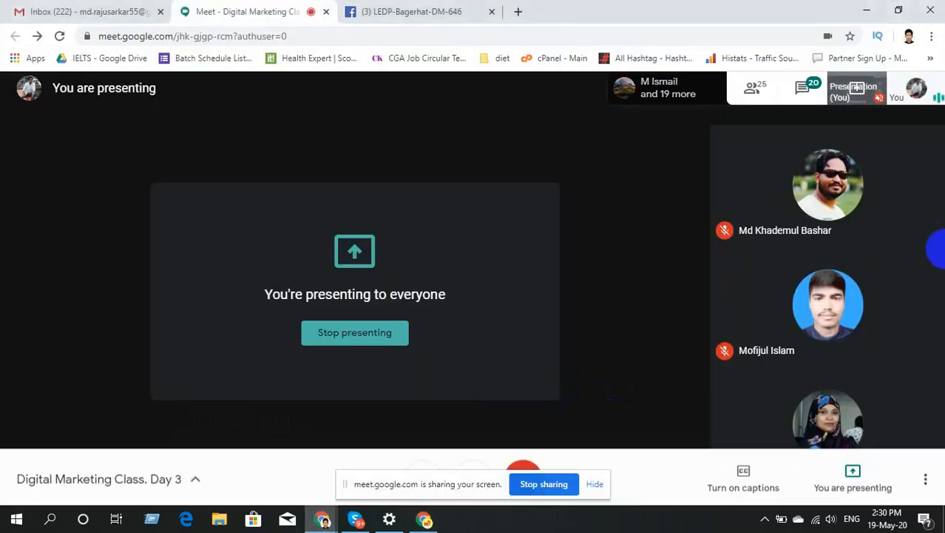
left_click(804, 88)
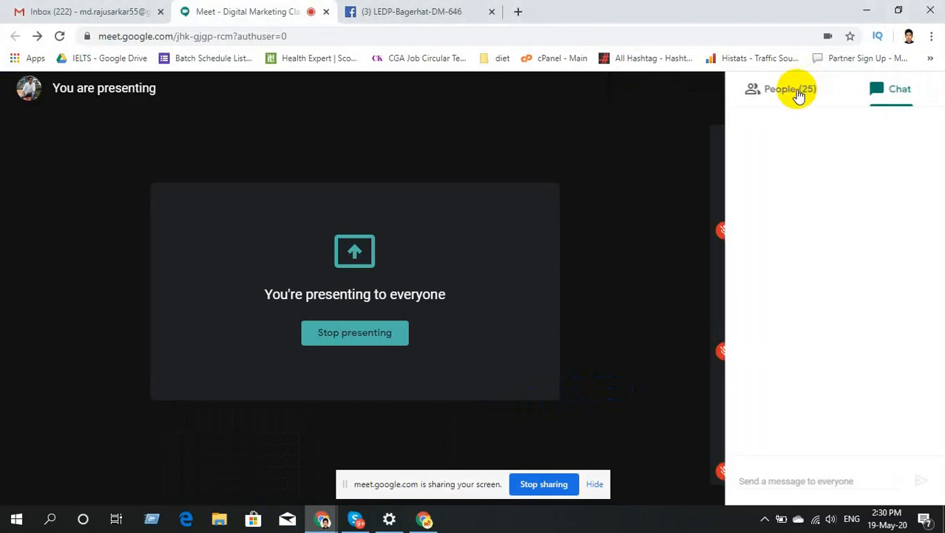
left_click(663, 177)
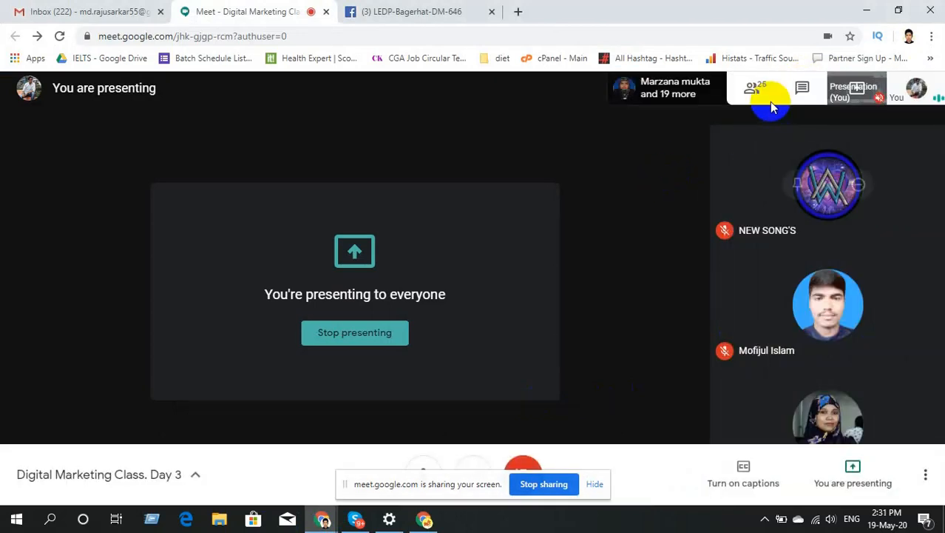
- Look through the full list of people in the Meet call and close it
left_click(754, 90)
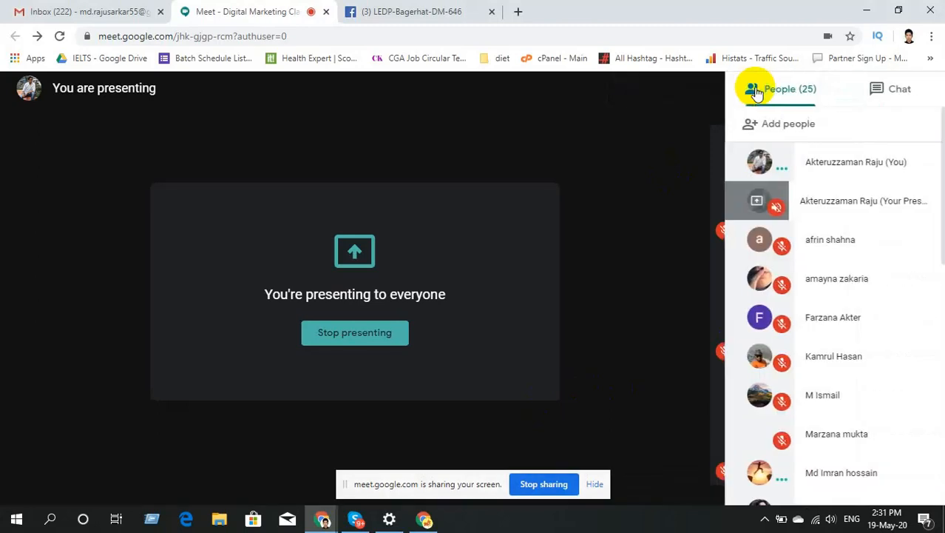
scroll(921, 317, "down", 2)
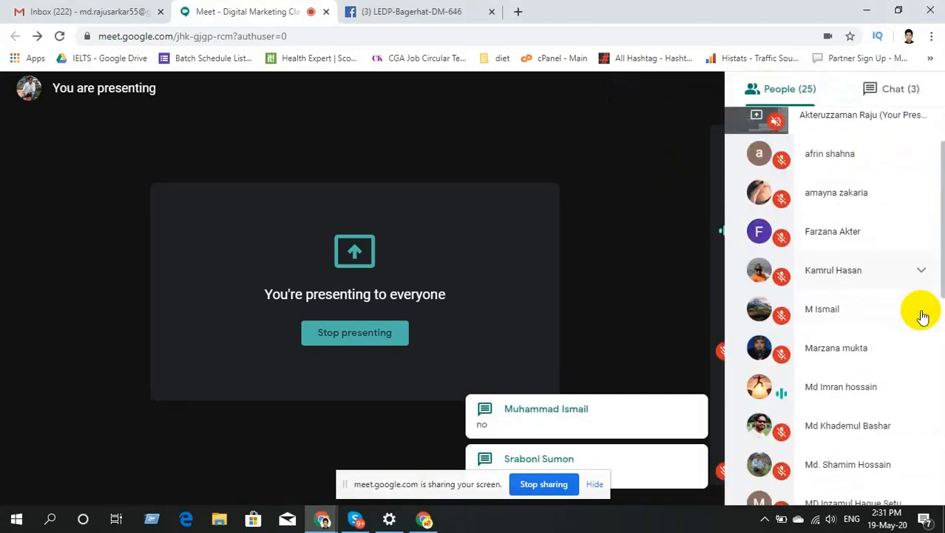
scroll(935, 244, "down", 3)
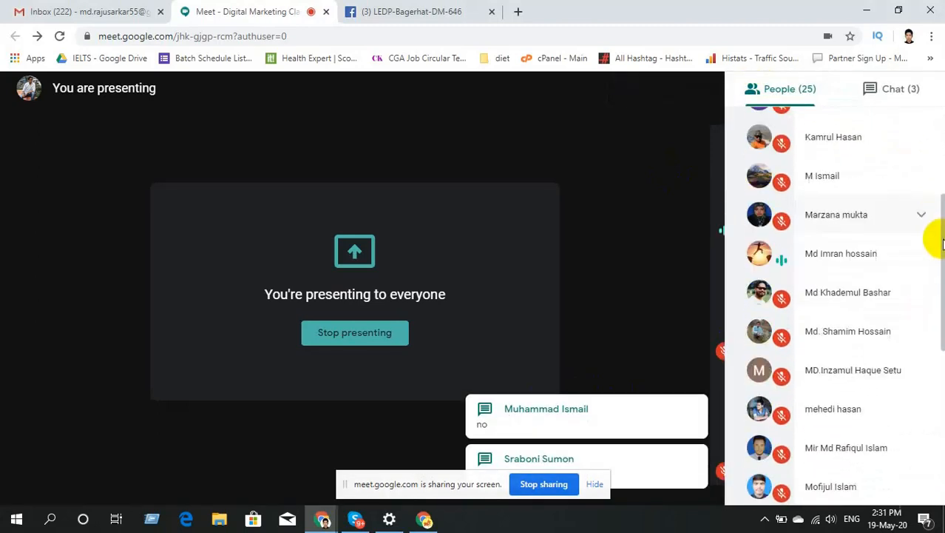
scroll(940, 281, "down", 3)
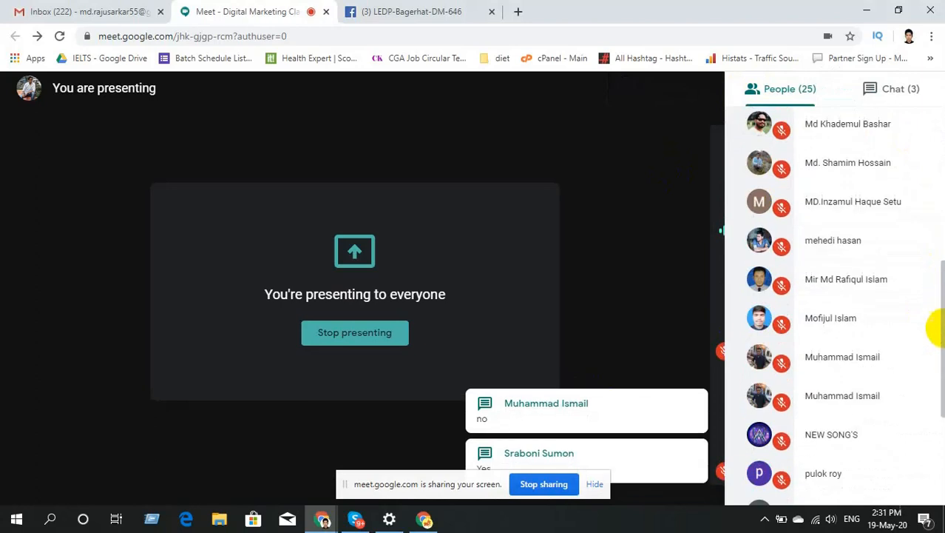
scroll(936, 341, "up", 6)
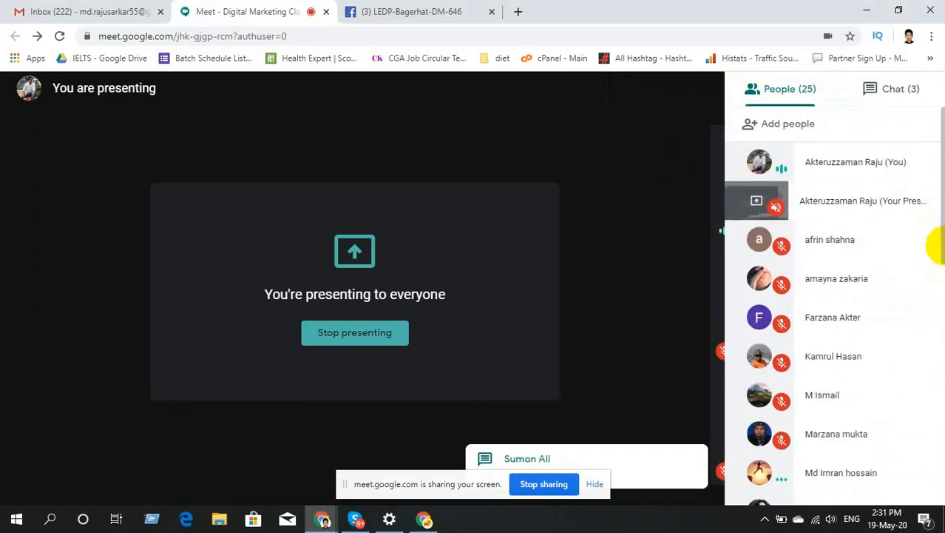
scroll(911, 317, "down", 8)
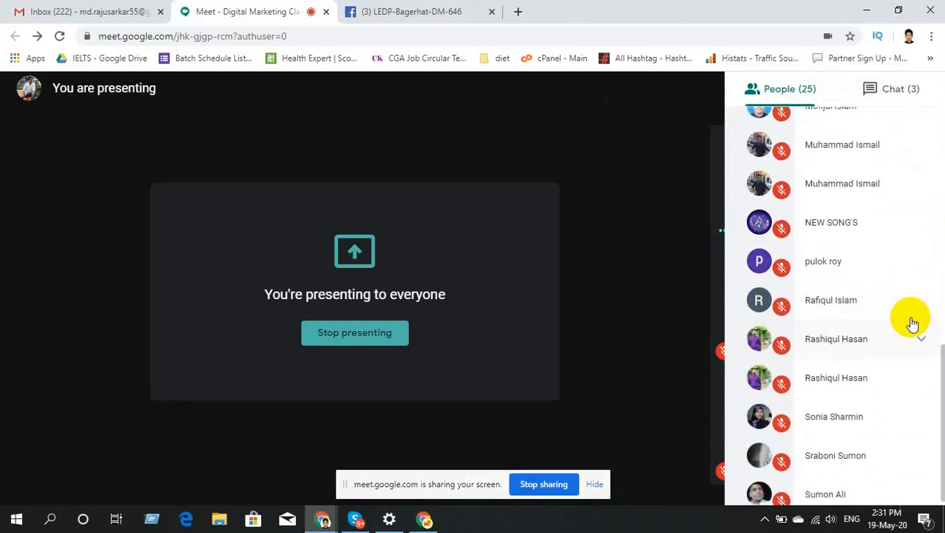
scroll(832, 192, "up", 3)
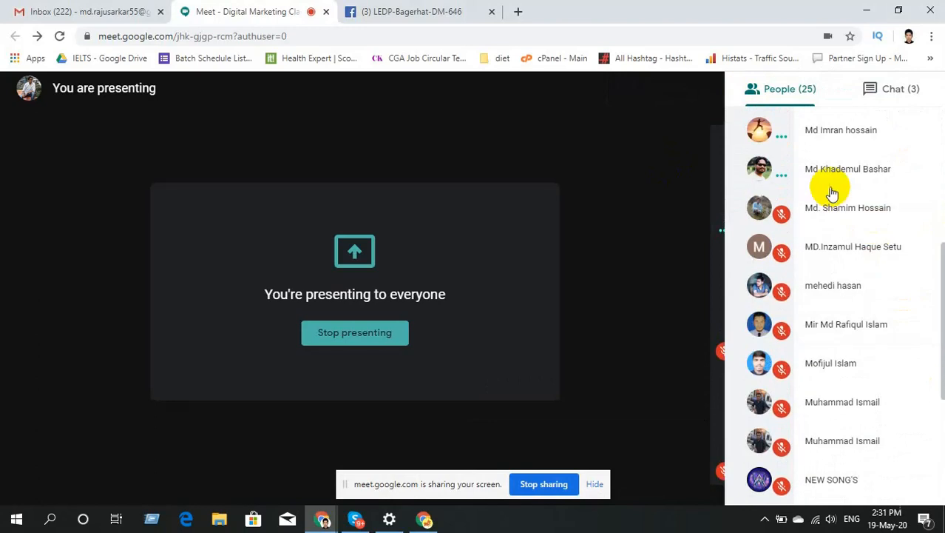
scroll(832, 192, "up", 5)
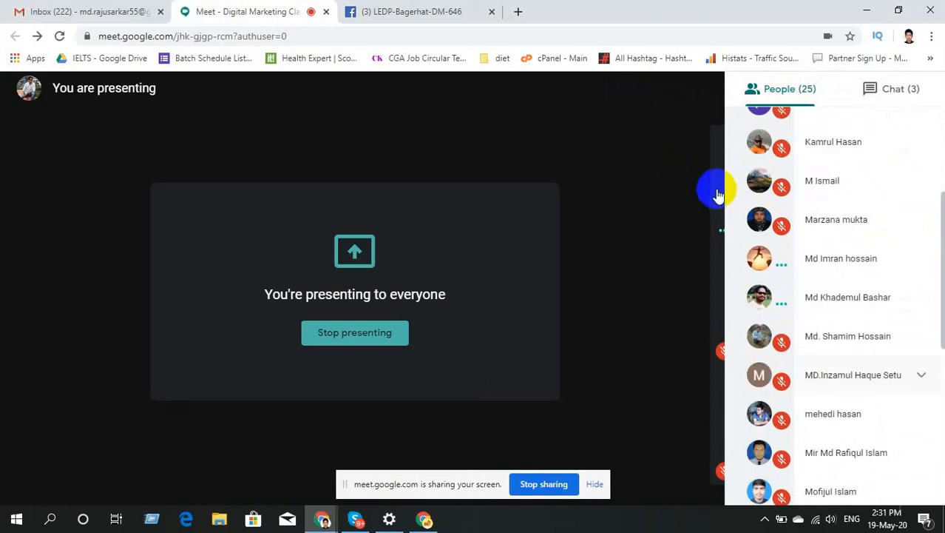
left_click(670, 178)
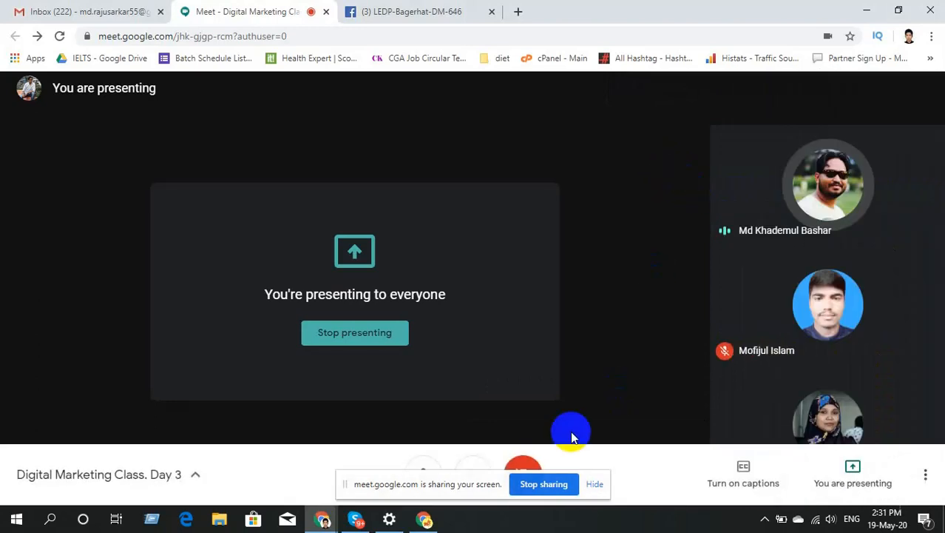
- Return to the Facebook page settings, cancel editing Page moderation and examine the Profanity filter levels without changing them
left_click(425, 520)
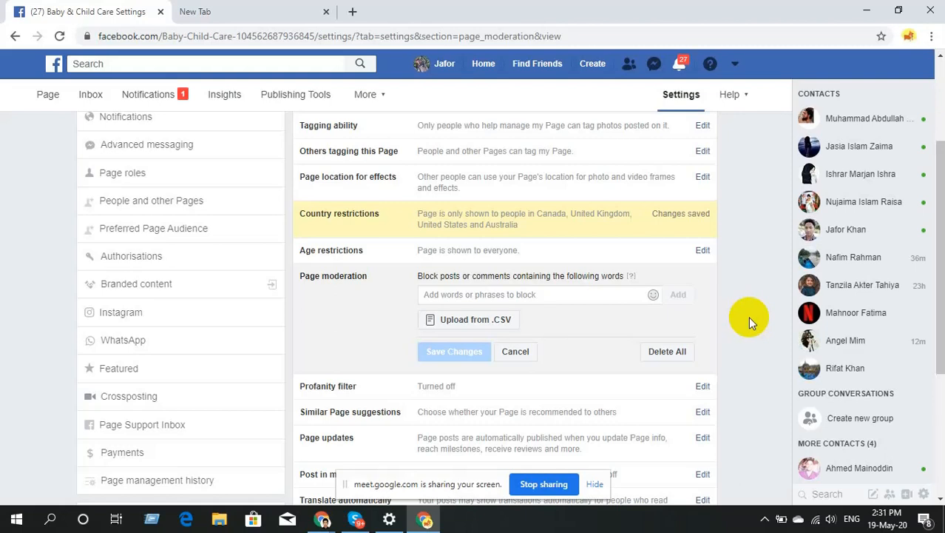
left_click(515, 352)
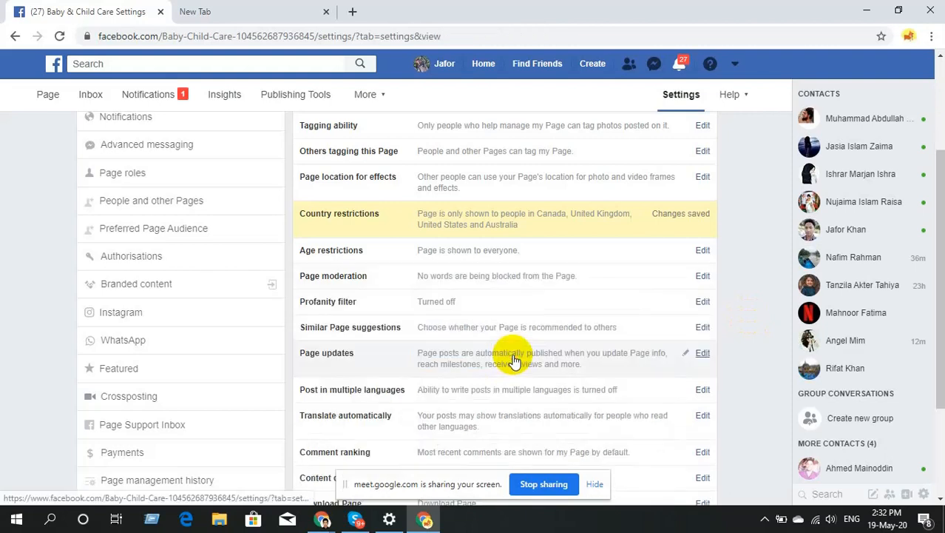
left_click(699, 304)
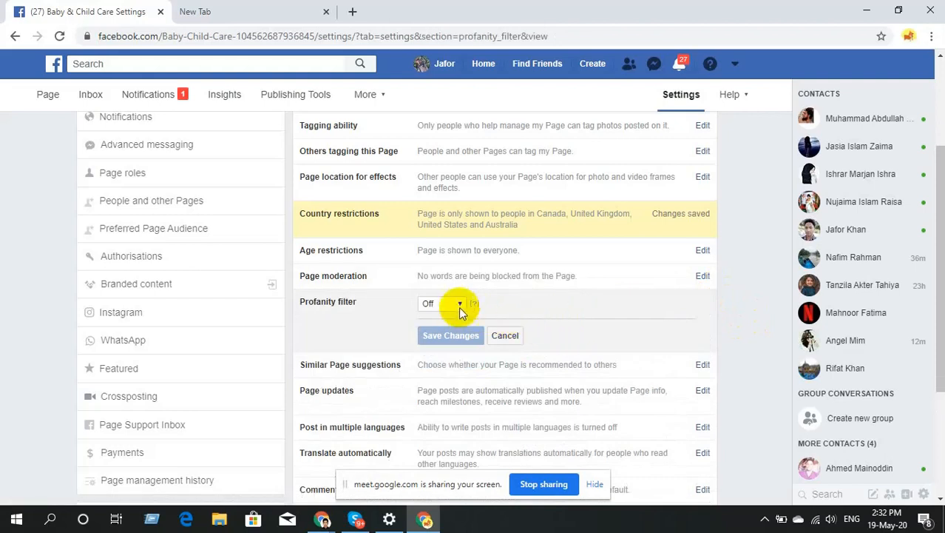
left_click(455, 305)
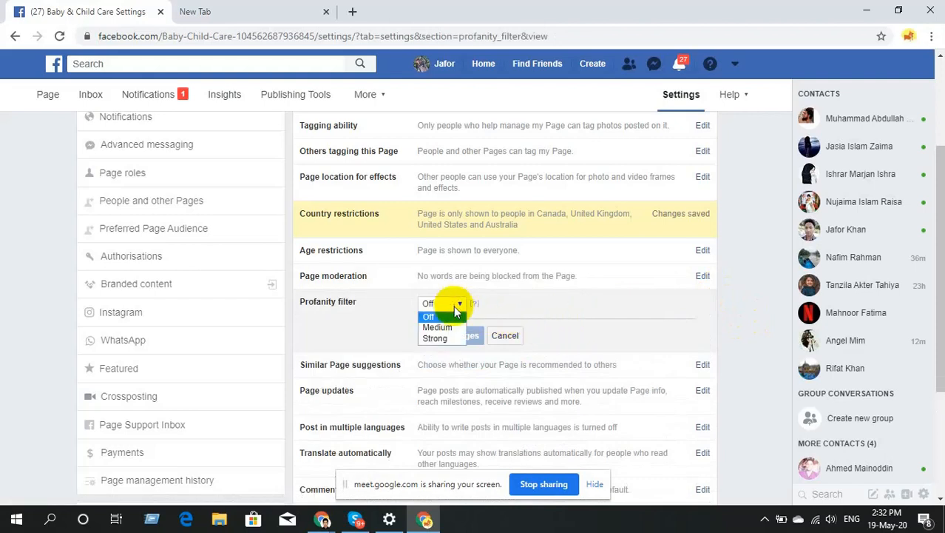
left_click(573, 312)
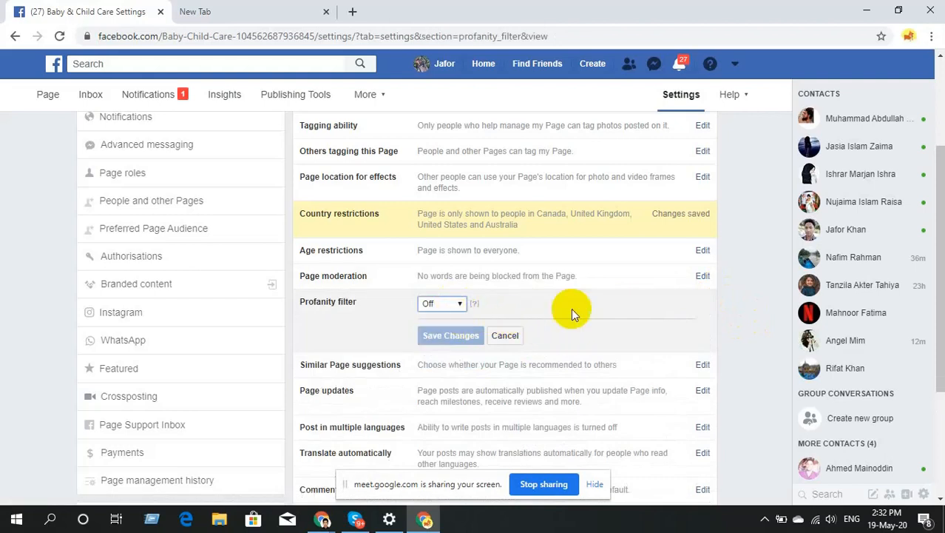
left_click(505, 335)
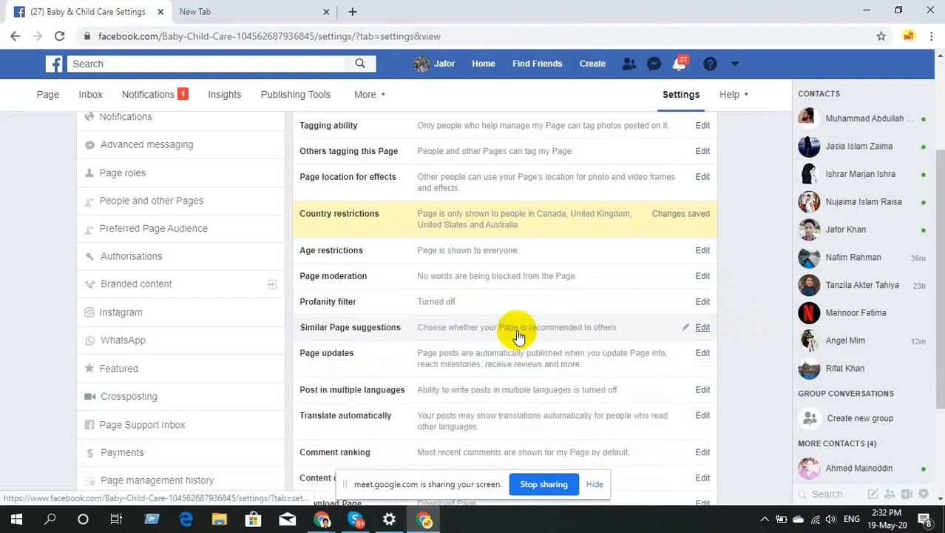
- View the Similar Page suggestions setting, and review the Profanity filter options again, cancelling with the filter left Off
left_click(701, 330)
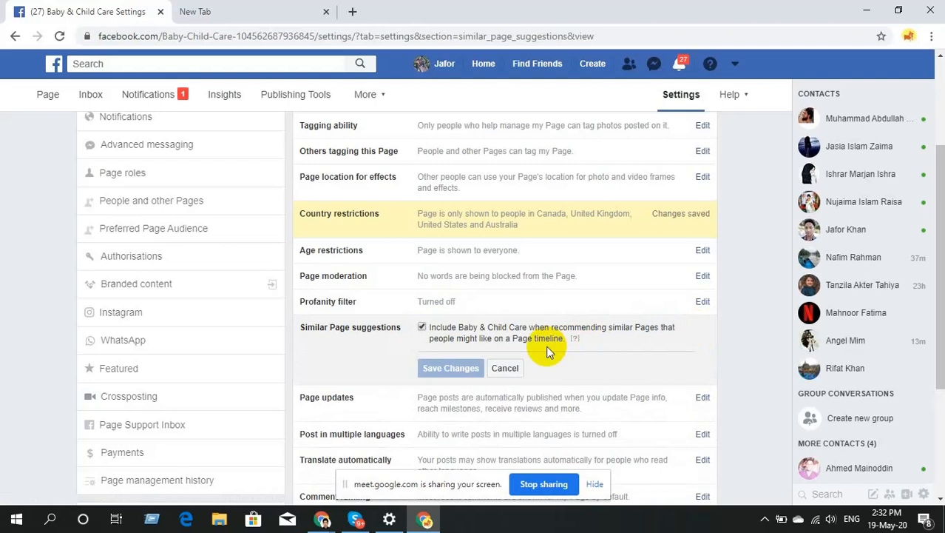
left_click(702, 303)
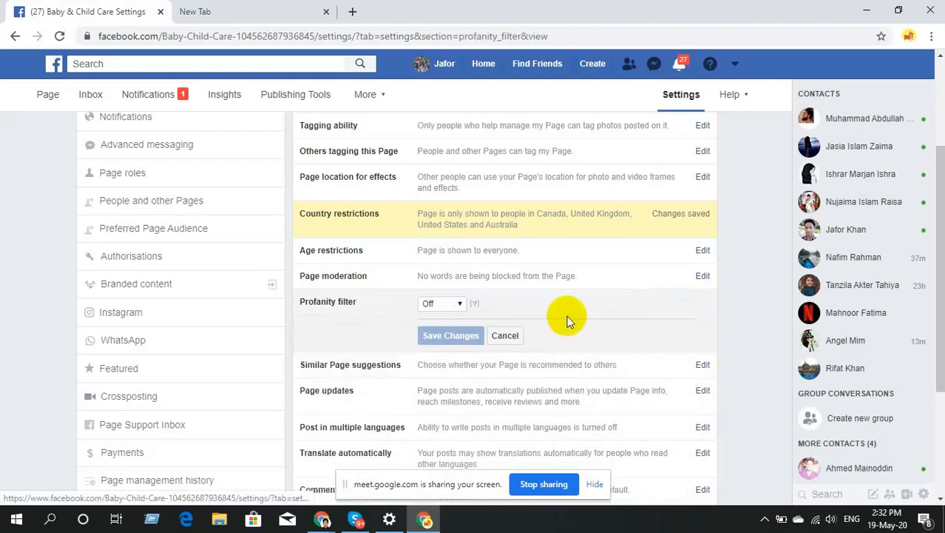
left_click(453, 309)
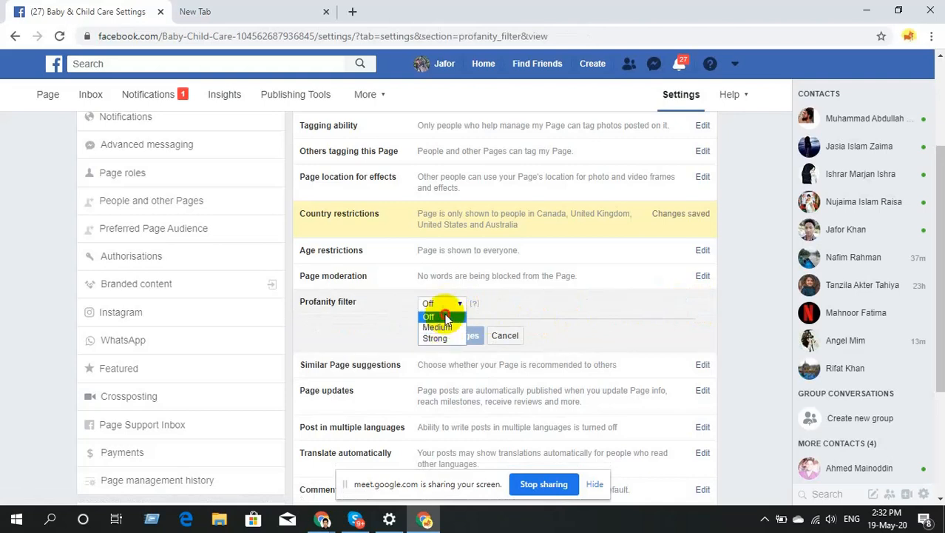
left_click(446, 317)
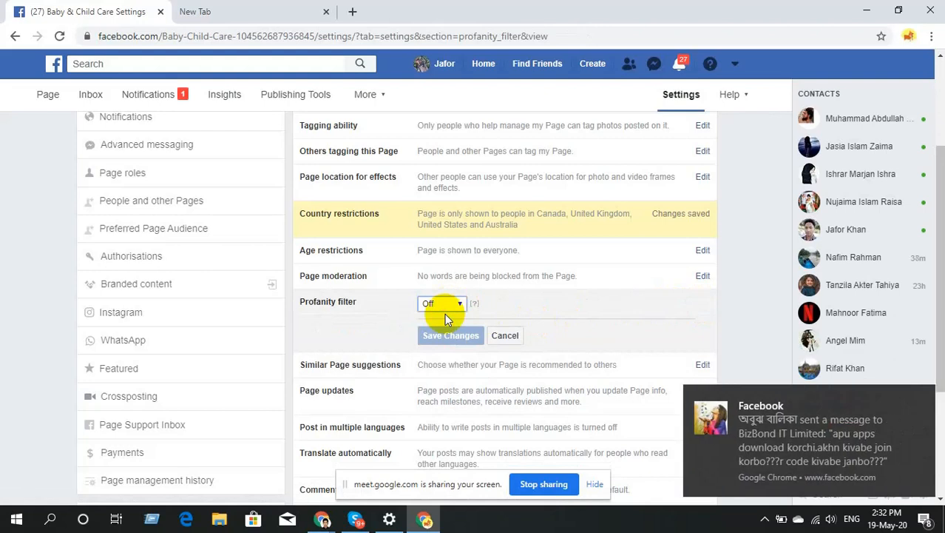
left_click(505, 337)
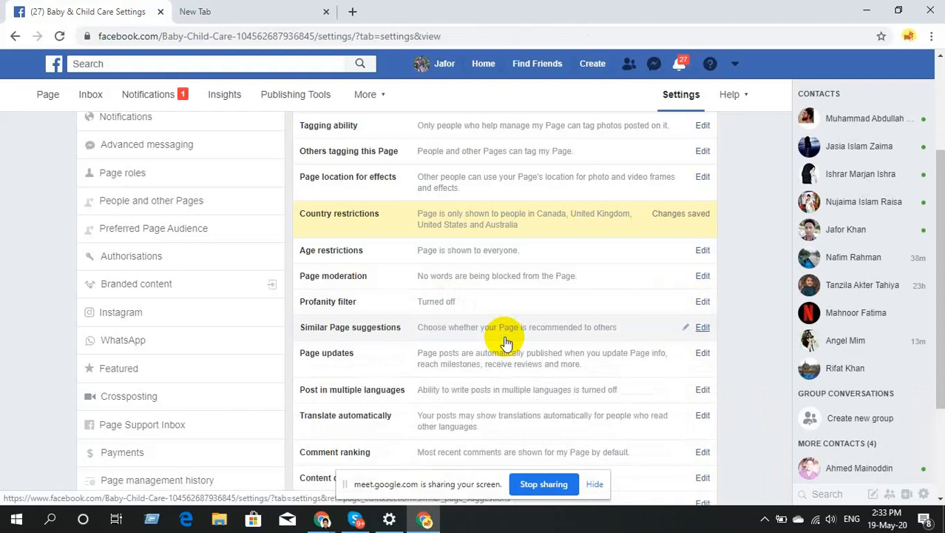
- Reopen the Profanity filter setting, look over the Off, Medium and Strong levels, keep Off selected and cancel
left_click(701, 303)
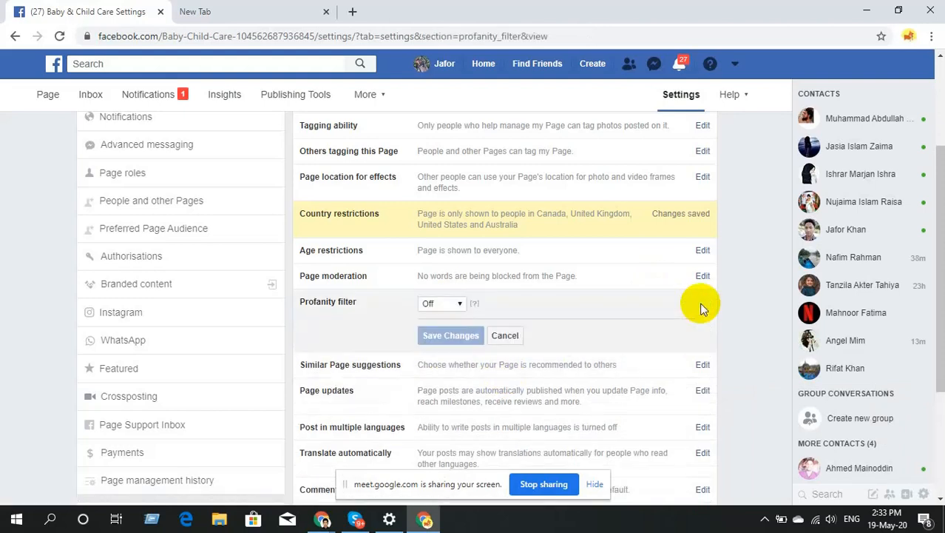
left_click(444, 304)
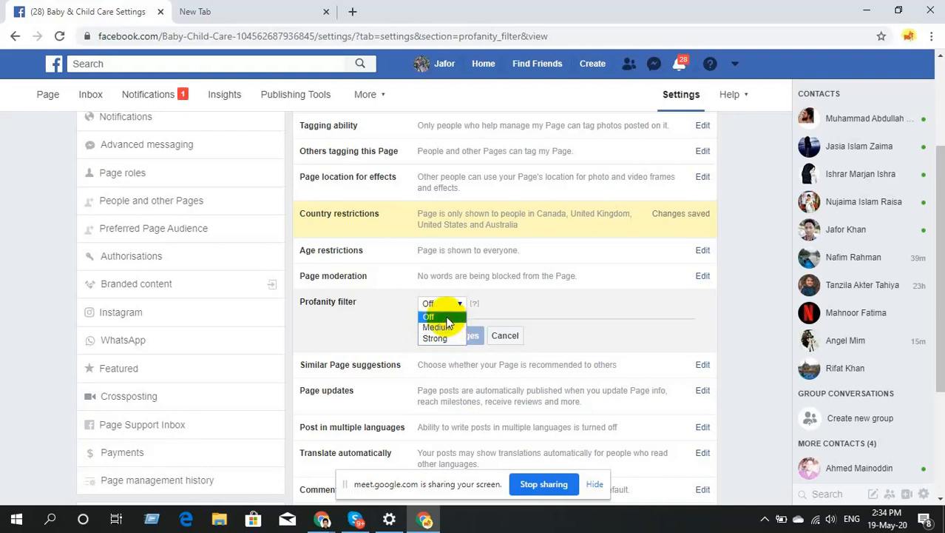
left_click(446, 319)
left_click(506, 337)
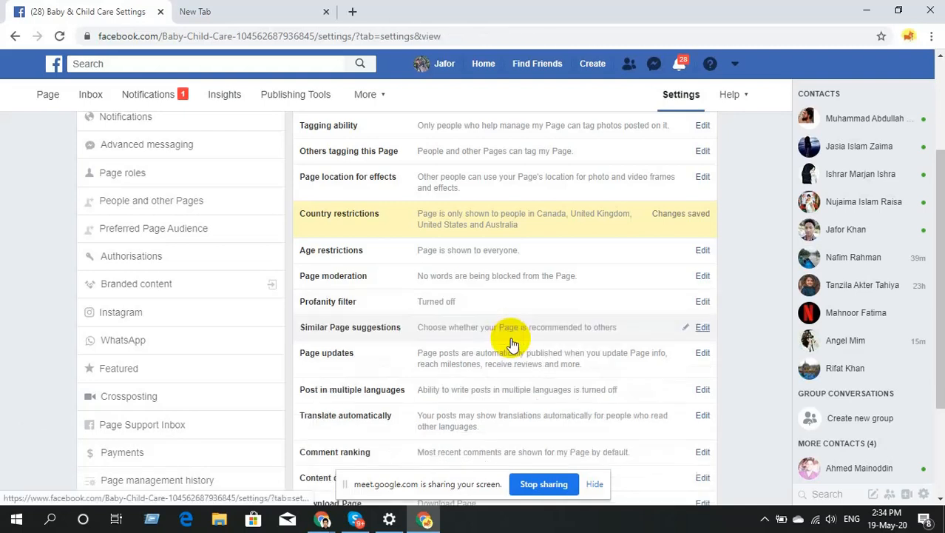
- Open Similar Page suggestions, switch the option to include Baby & Child Care off and on again, and cancel editing
left_click(702, 328)
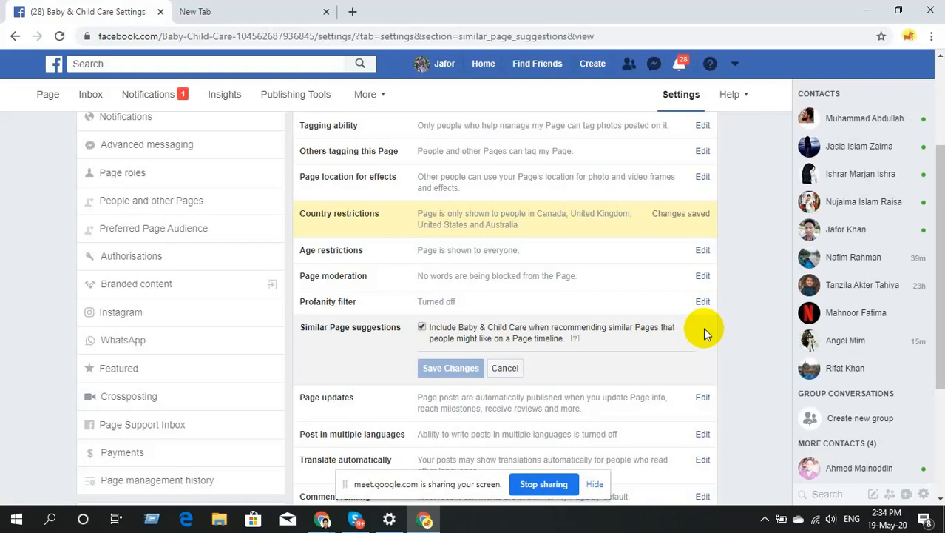
left_click(423, 333)
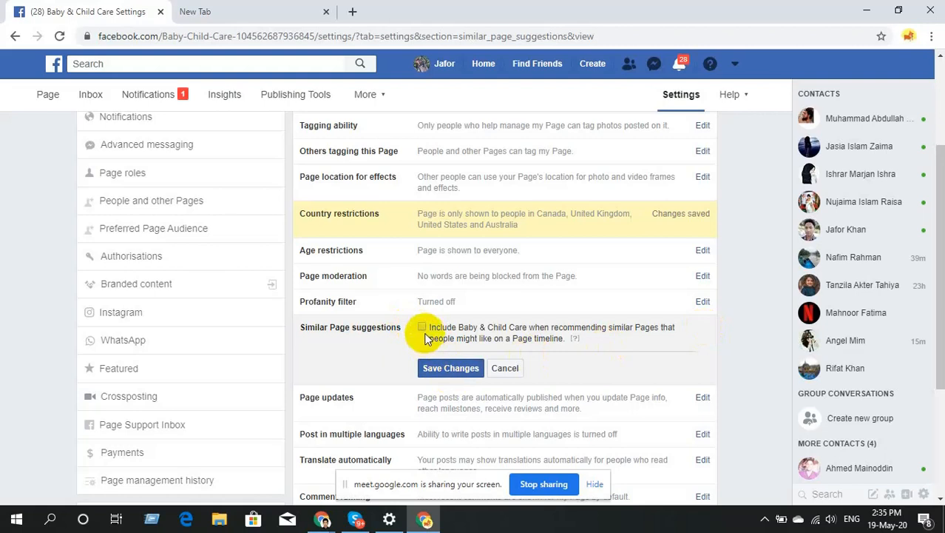
left_click(426, 340)
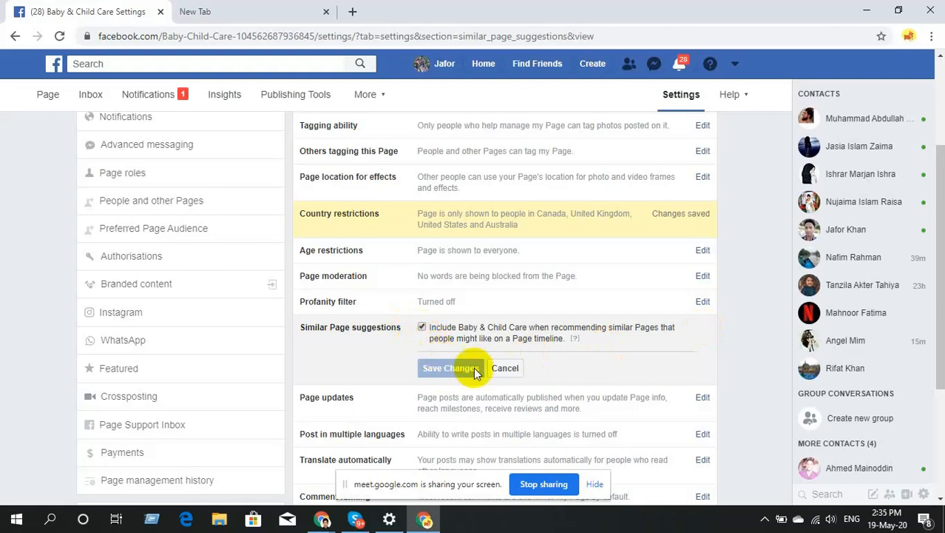
left_click(506, 368)
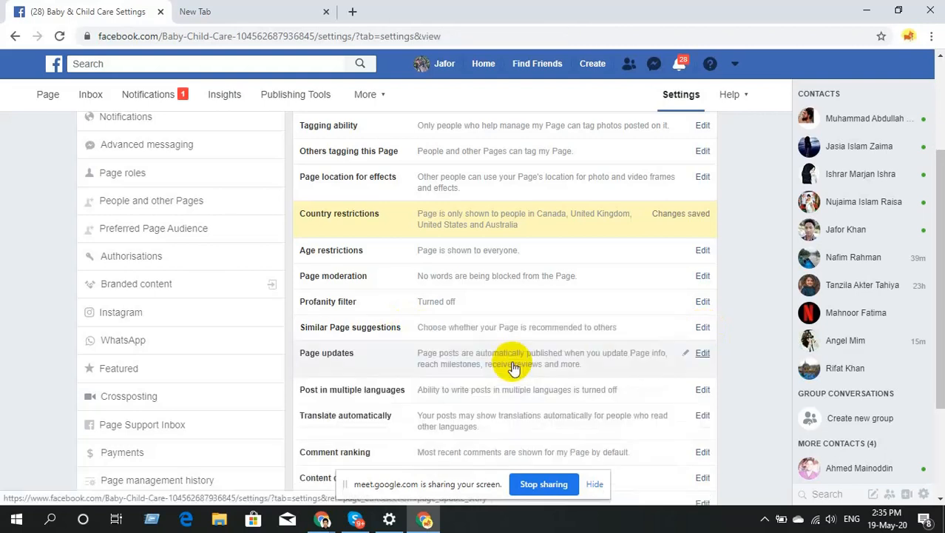
- View the Page updates option for automatically publishing posts when Page information is updated, and cancel editing
scroll(514, 367, "down", 1)
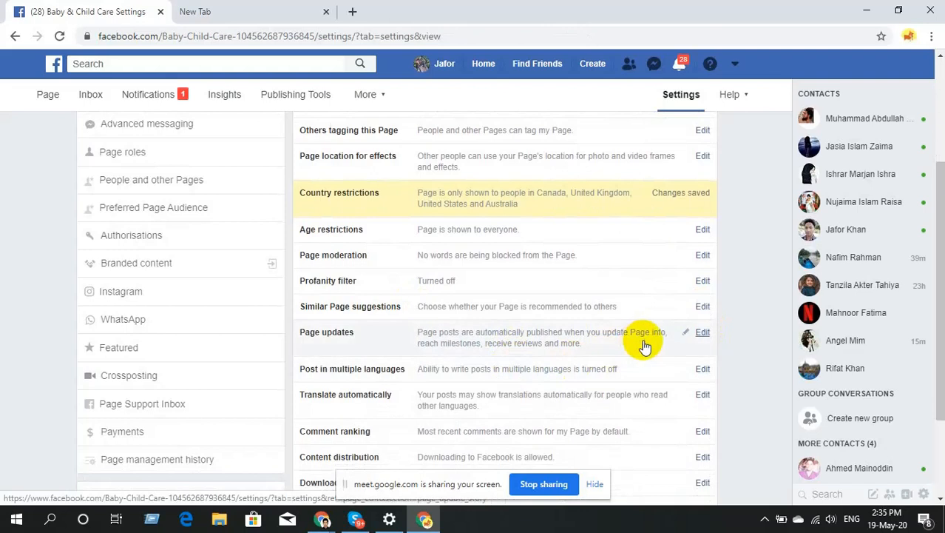
left_click(703, 333)
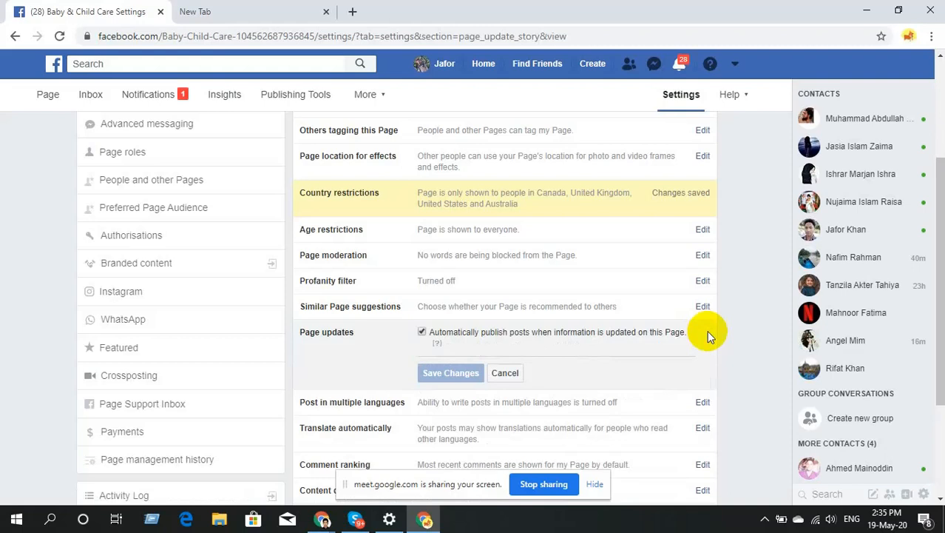
left_click(495, 375)
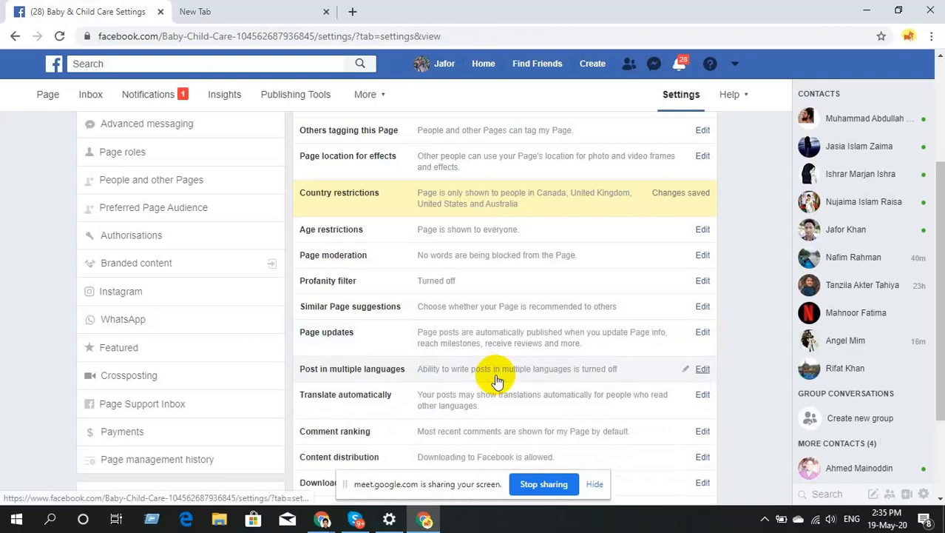
- Allow people who manage the page to write posts in multiple languages and save the change
scroll(496, 379, "down", 1)
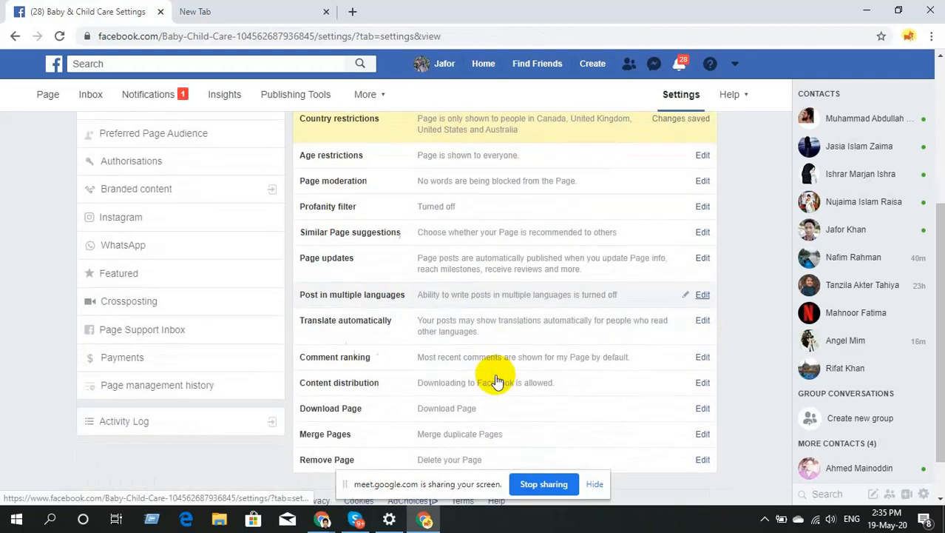
left_click(704, 294)
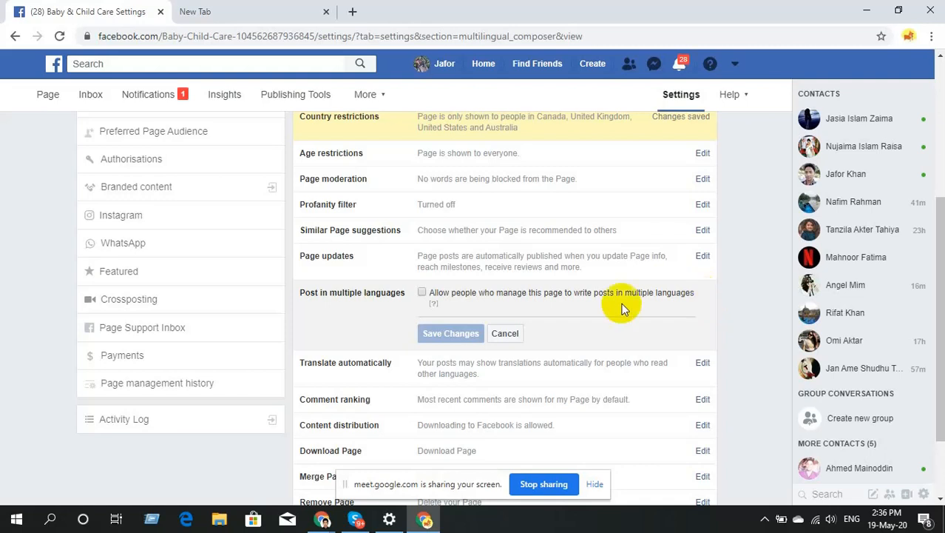
left_click(422, 293)
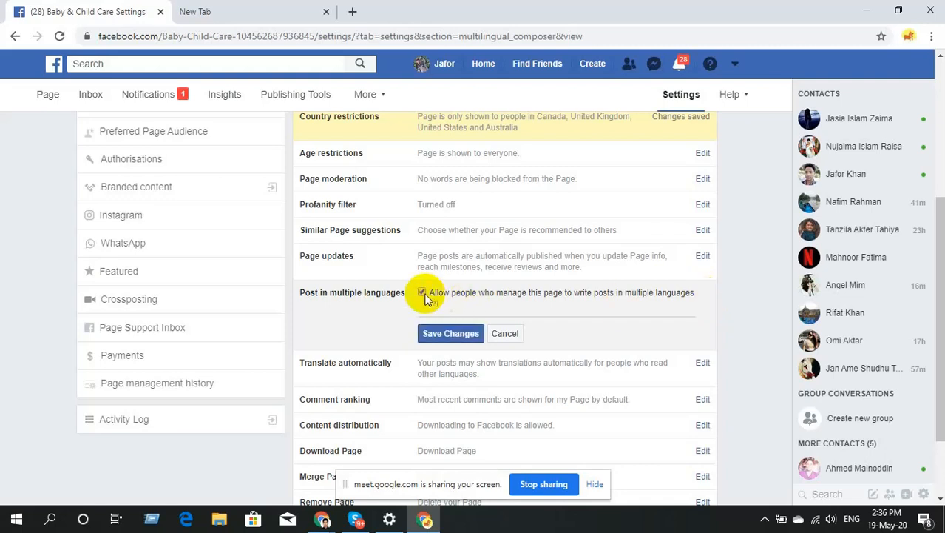
left_click(436, 333)
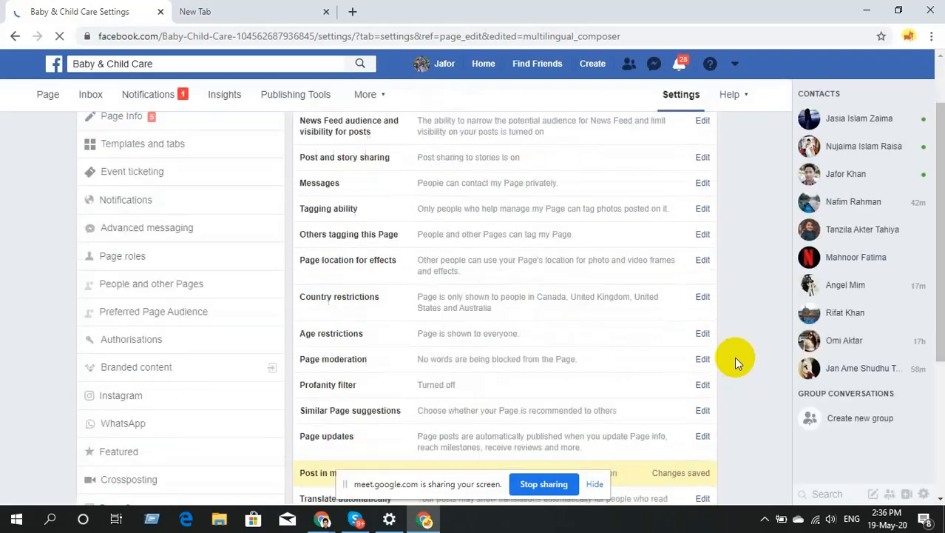
- View the Translate automatically option for showing automatic translations of posts, and cancel editing
scroll(738, 341, "down", 1)
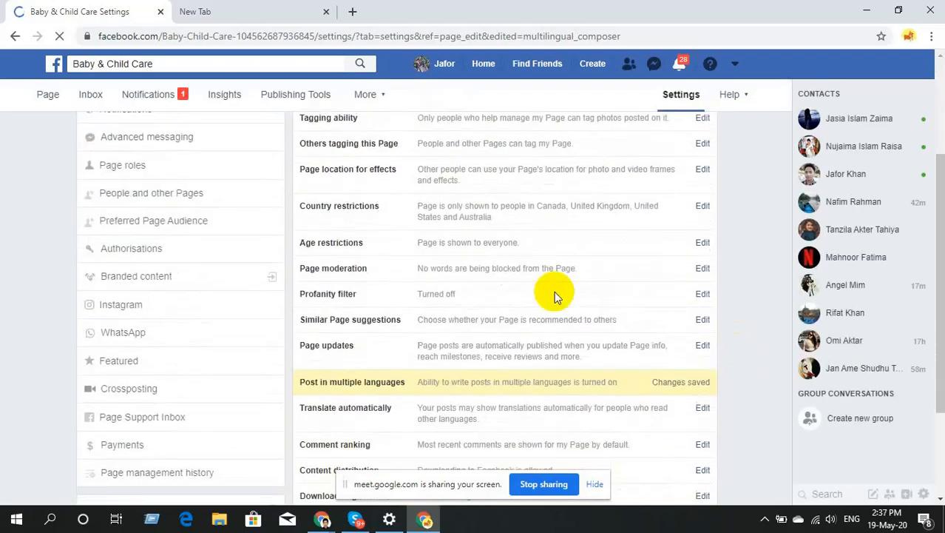
scroll(460, 380, "down", 1)
scroll(460, 380, "down", 1)
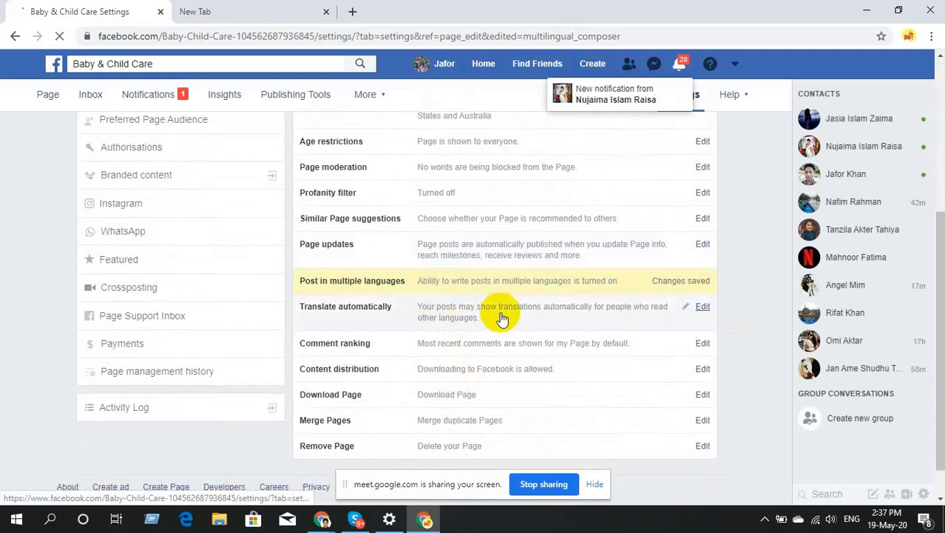
left_click(702, 308)
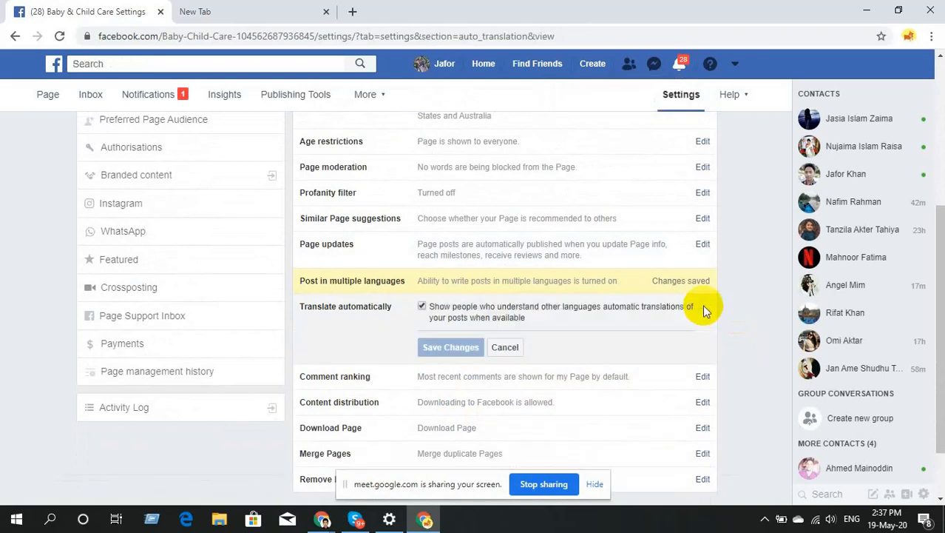
left_click(503, 352)
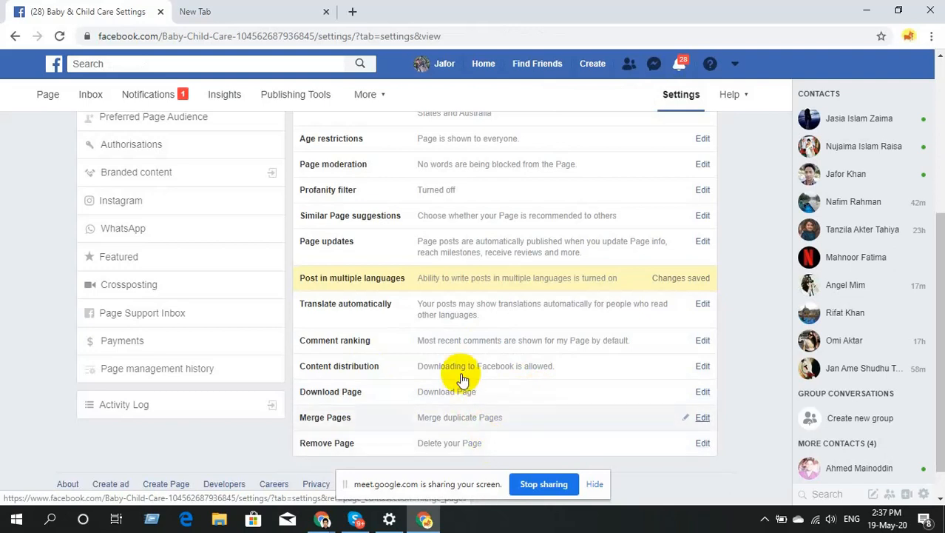
- Open the Page Info section of the page settings to view its description, category and contact fields
scroll(460, 379, "up", 4)
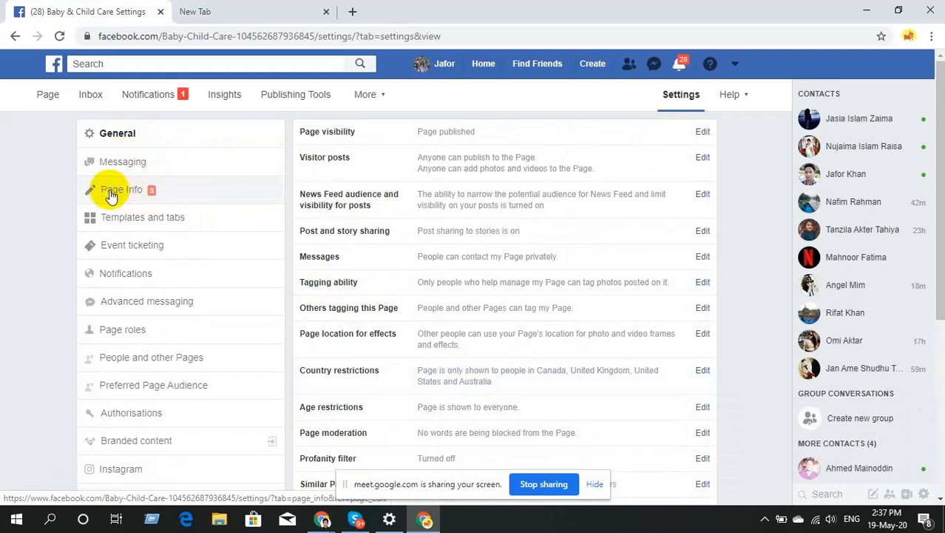
left_click(111, 194)
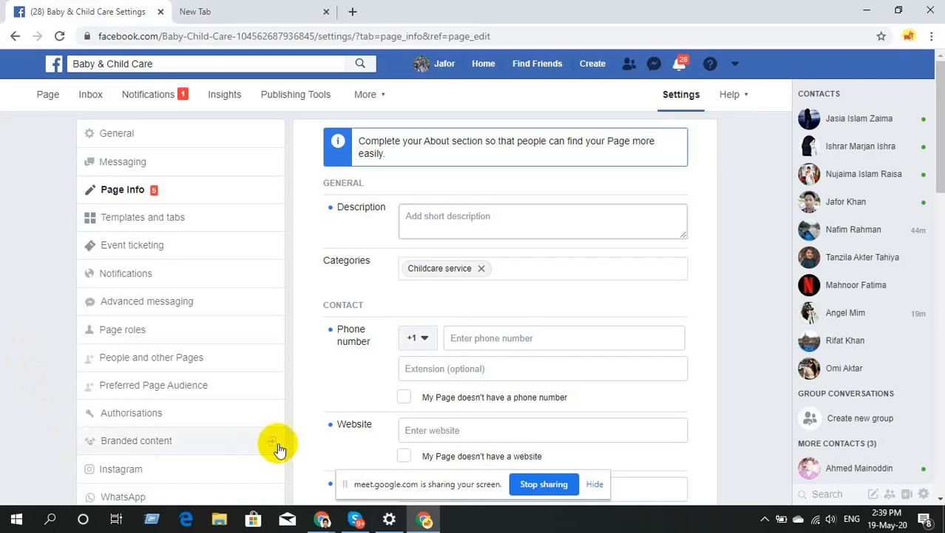
left_click(764, 519)
left_click(755, 492)
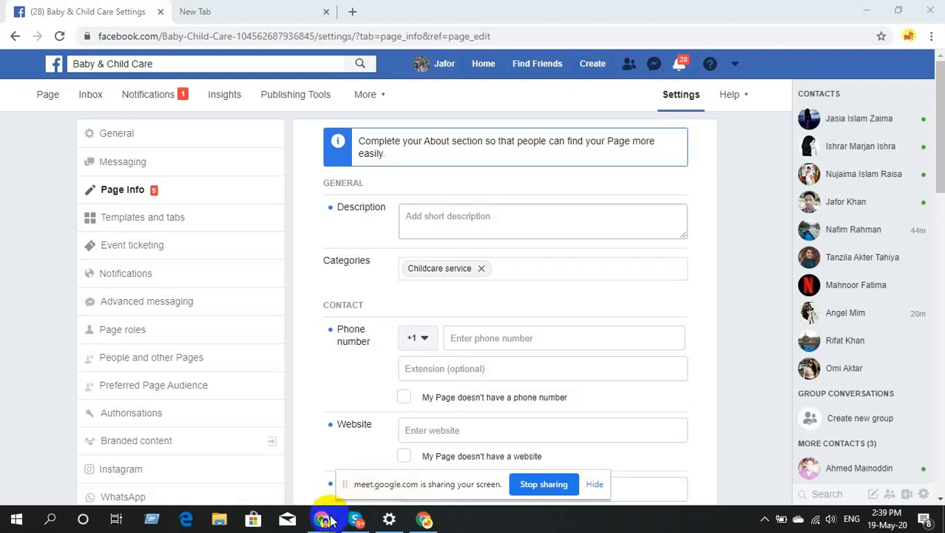
- Switch to the Google Meet call window and stop sharing the screen
mouse_move(325, 524)
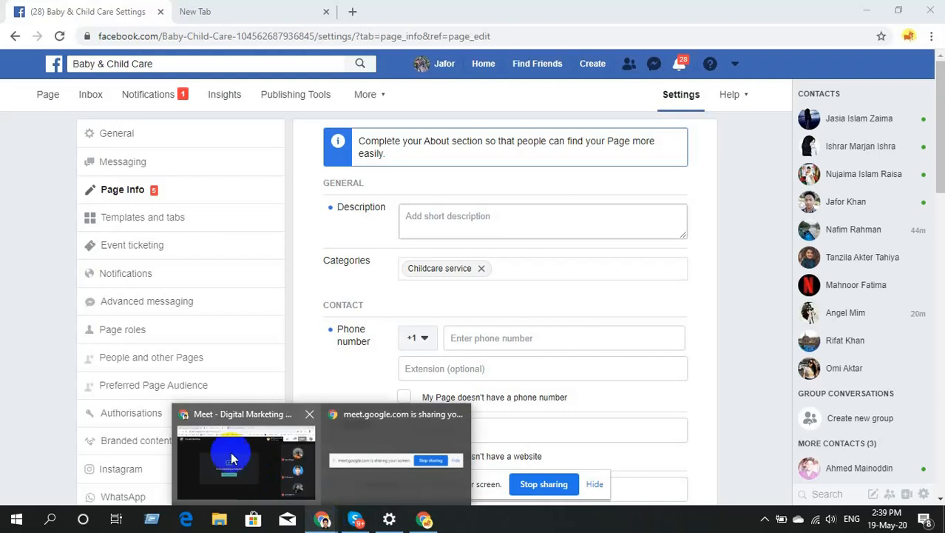
mouse_move(229, 444)
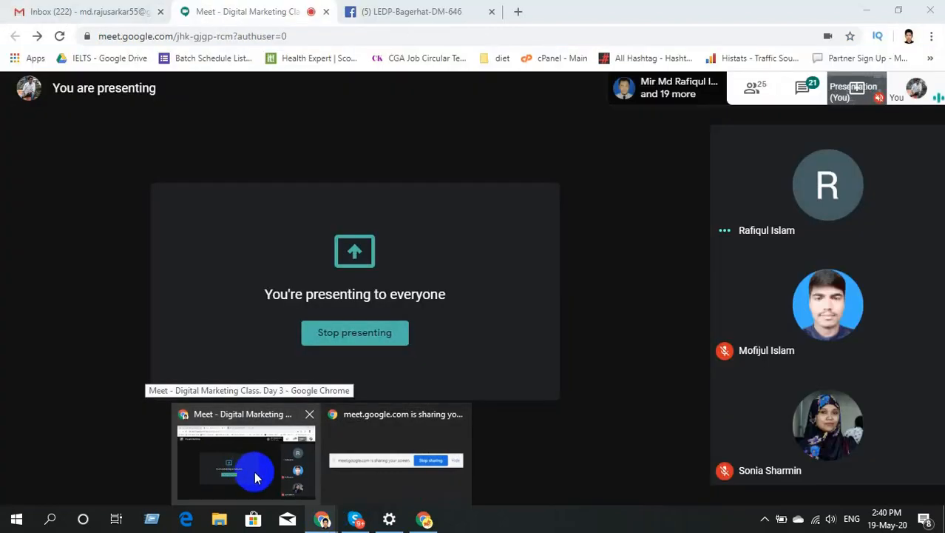
left_click(254, 476)
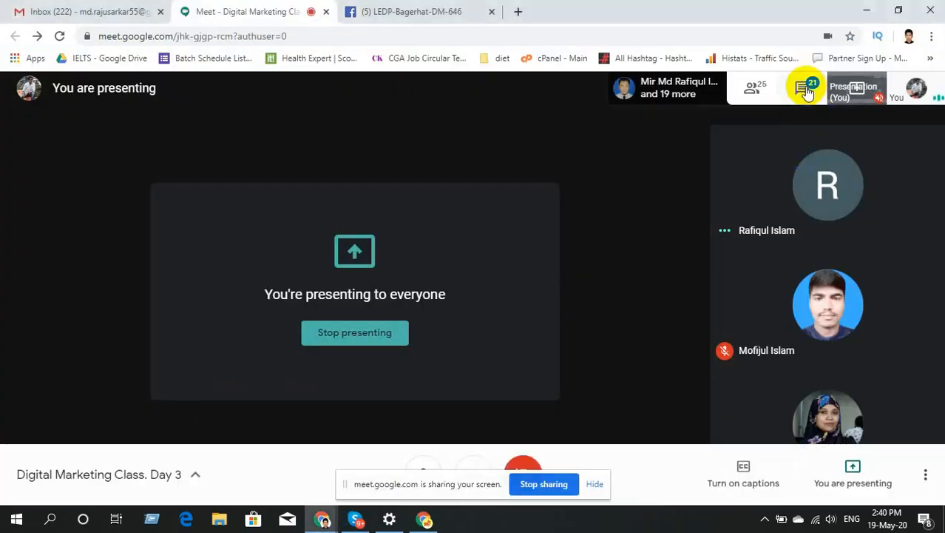
left_click(543, 484)
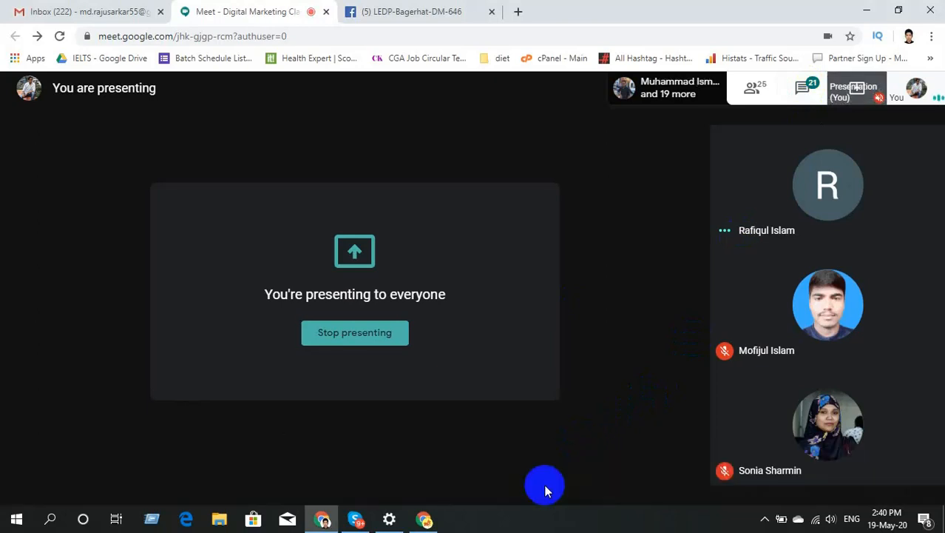
- Switch to the Gmail inbox and check today's Digital Marketing Class. Day 3 event in the calendar
left_click(46, 8)
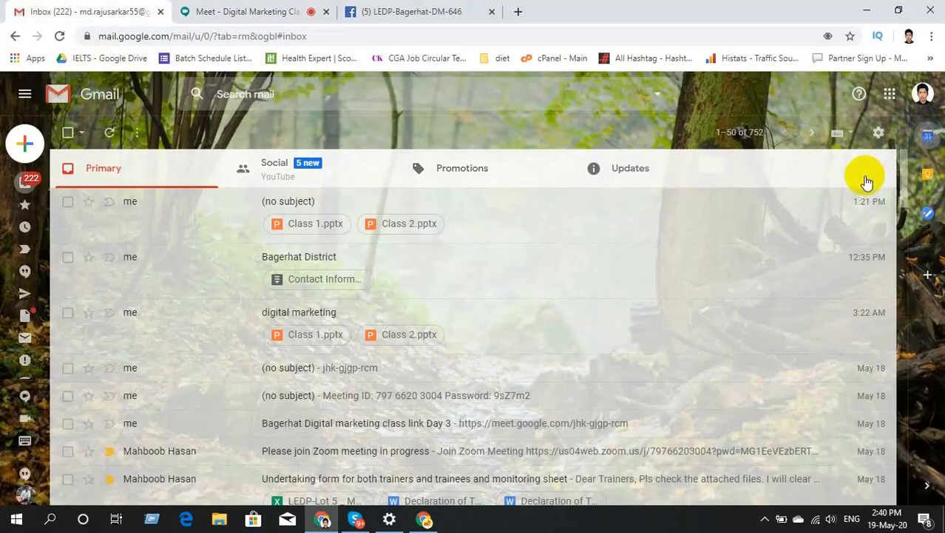
left_click(926, 133)
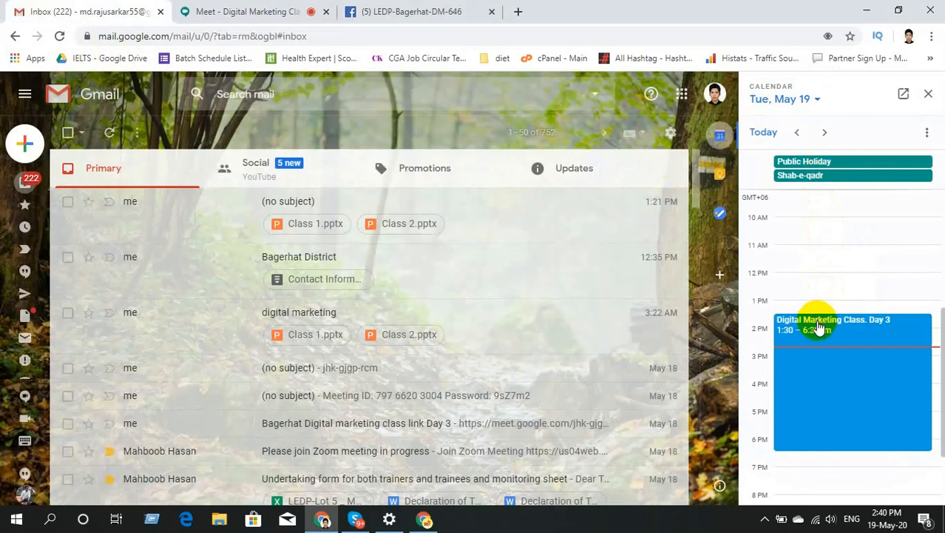
left_click(820, 327)
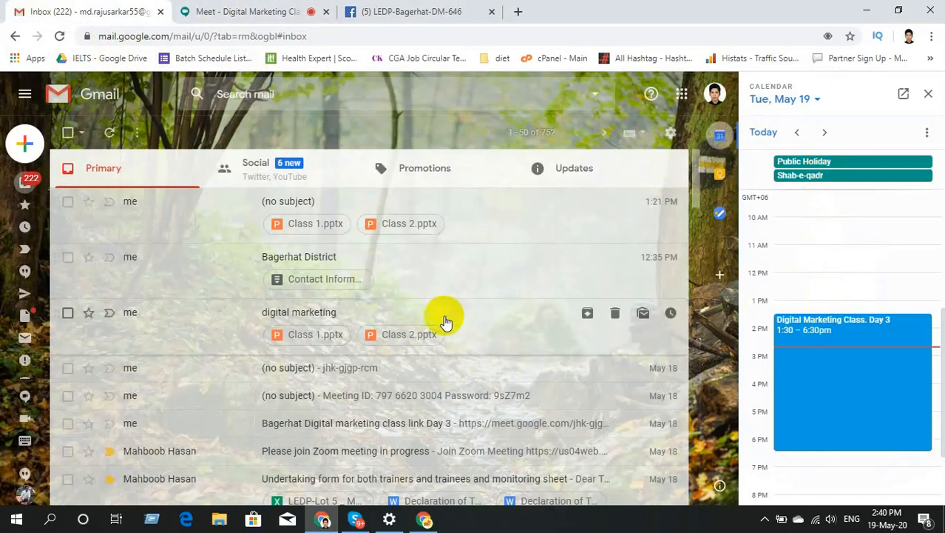
- Find the sent email from May 18 that contains the Meet meeting code, open it and copy the code
scroll(443, 317, "down", 1)
scroll(444, 318, "down", 1)
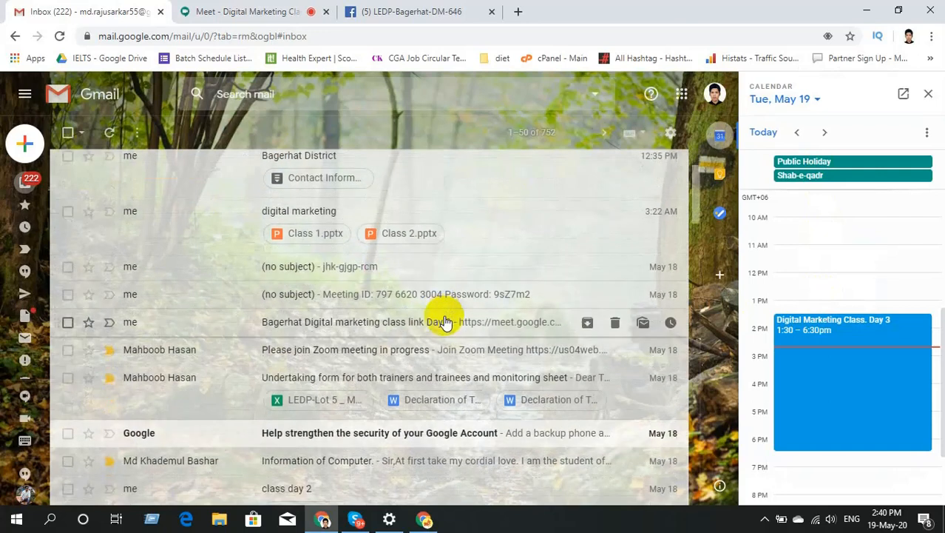
left_click(403, 266)
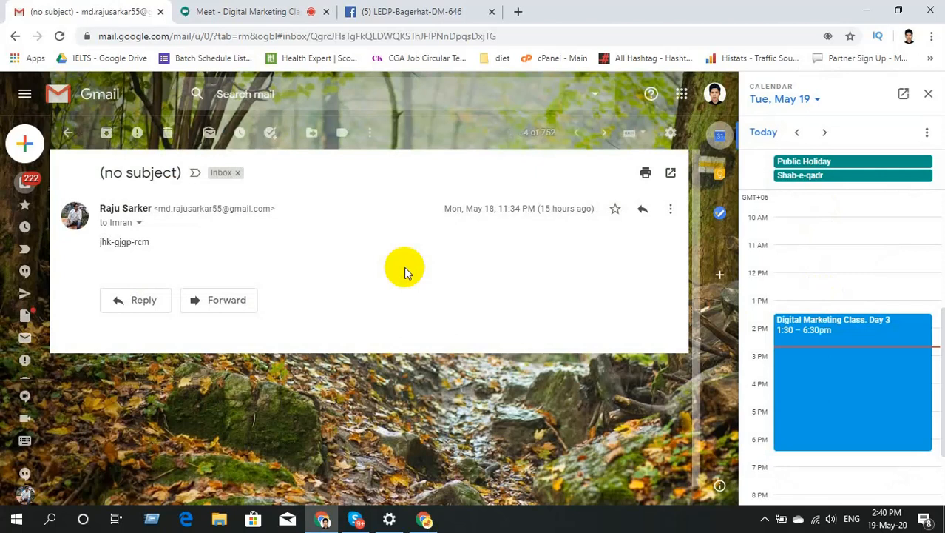
triple_click(134, 245)
key("ctrl+c")
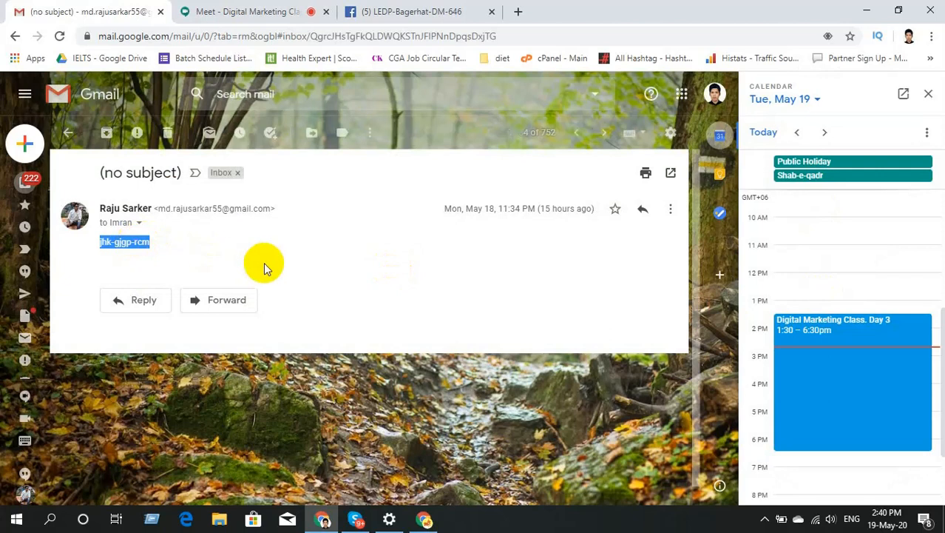
- Switch to Skype, open the unread chat from the student asking for the class link and send the copied meeting code
left_click(357, 520)
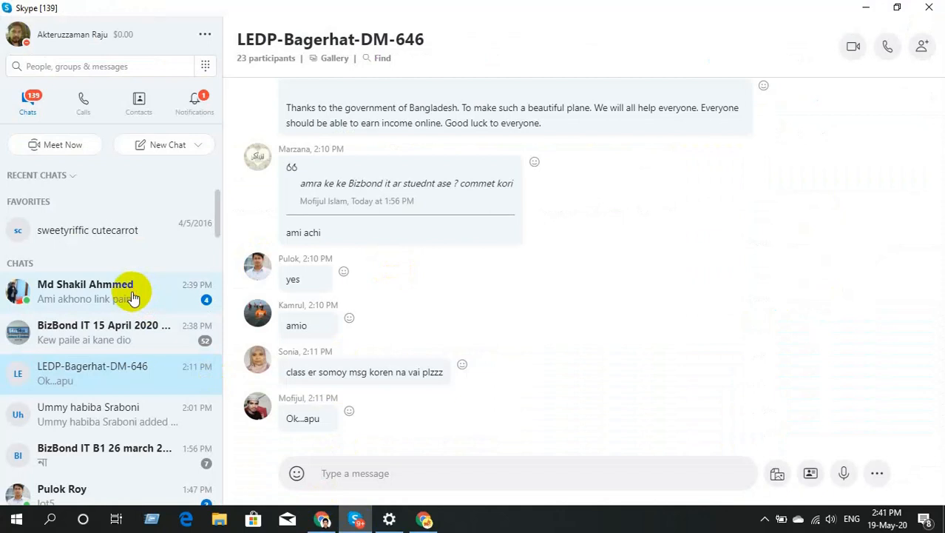
left_click(133, 295)
left_click(327, 474)
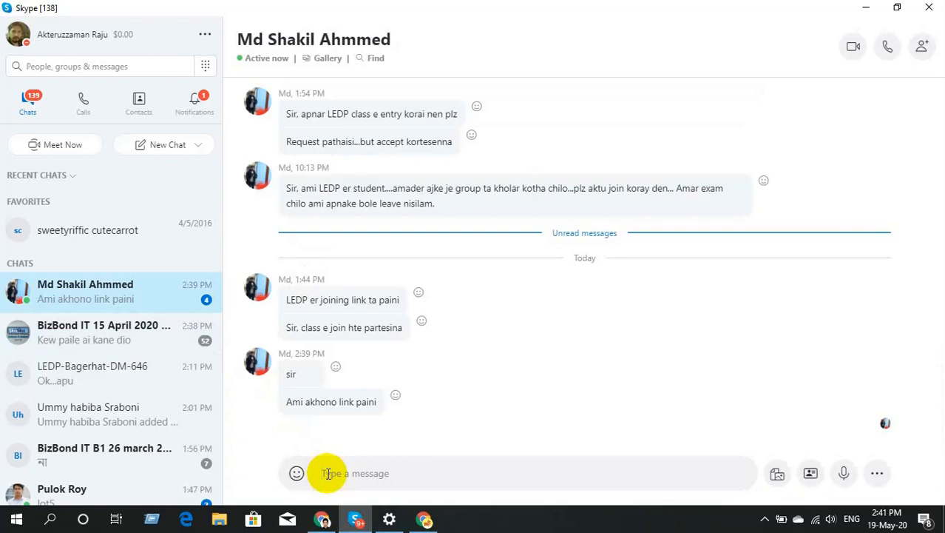
key("ctrl+v")
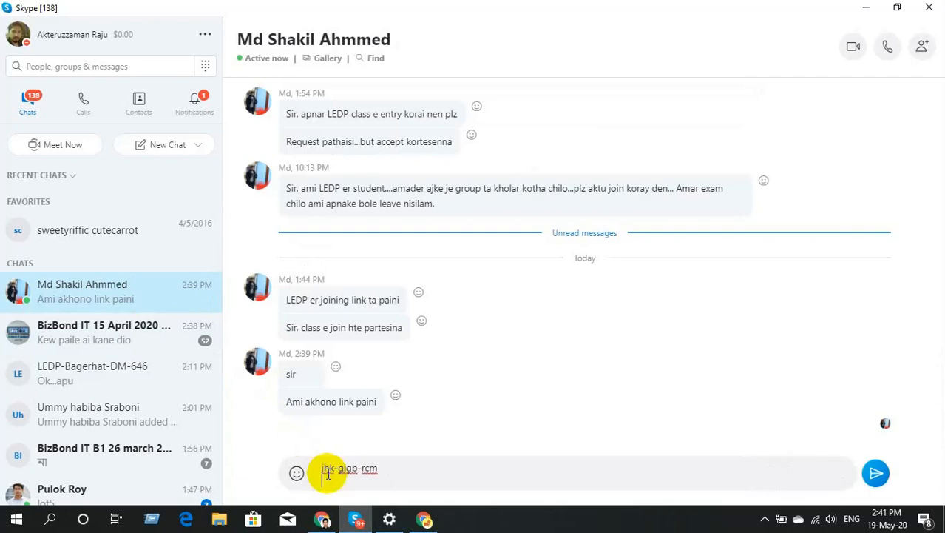
key("Return")
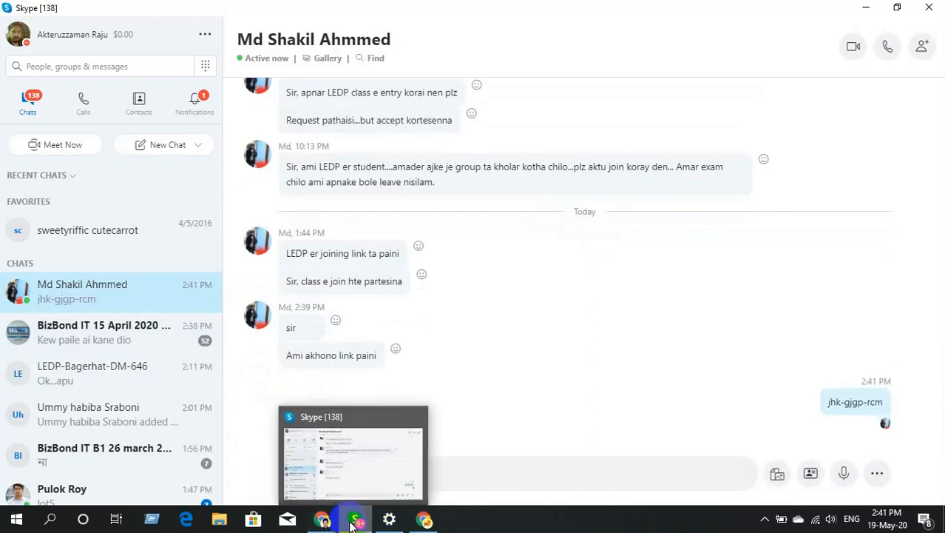
- Switch to the Google Meet call in the browser, check its participant list and close the list
left_click(349, 520)
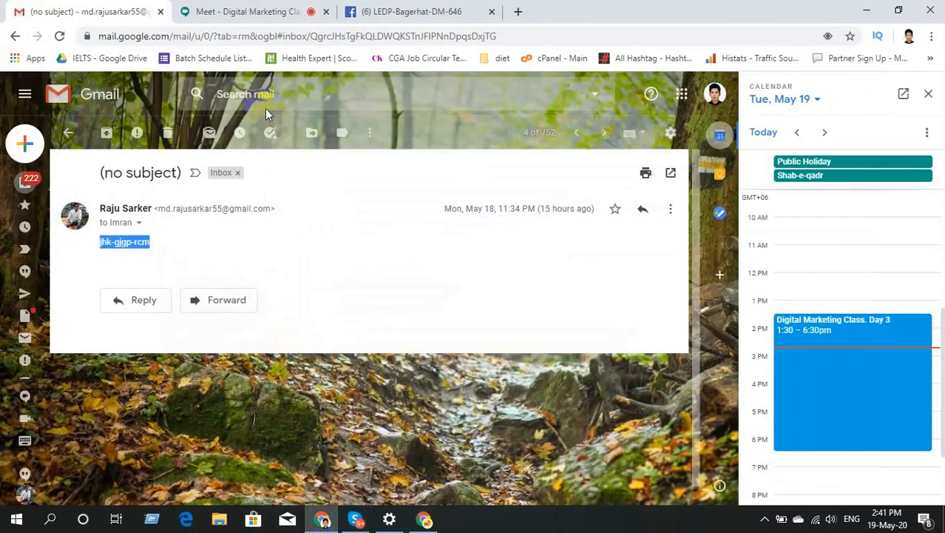
left_click(247, 11)
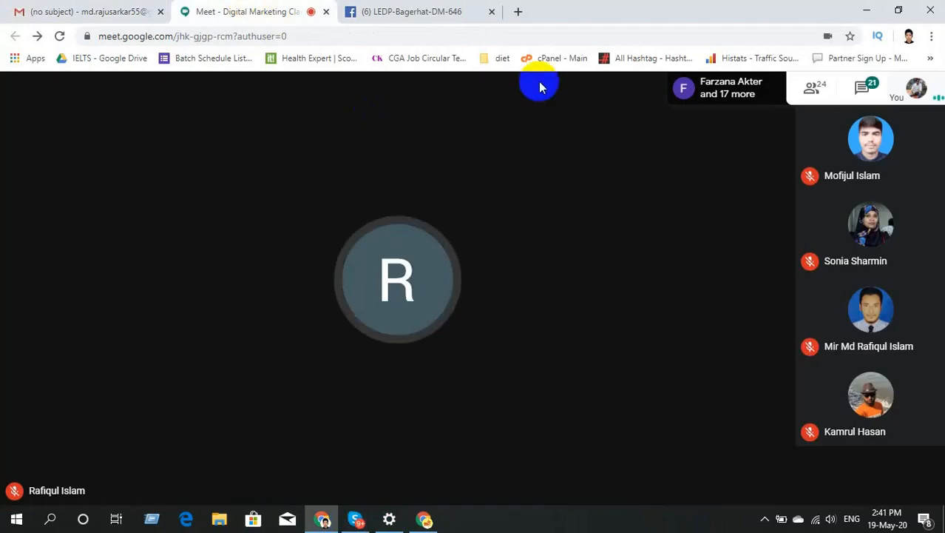
left_click(814, 89)
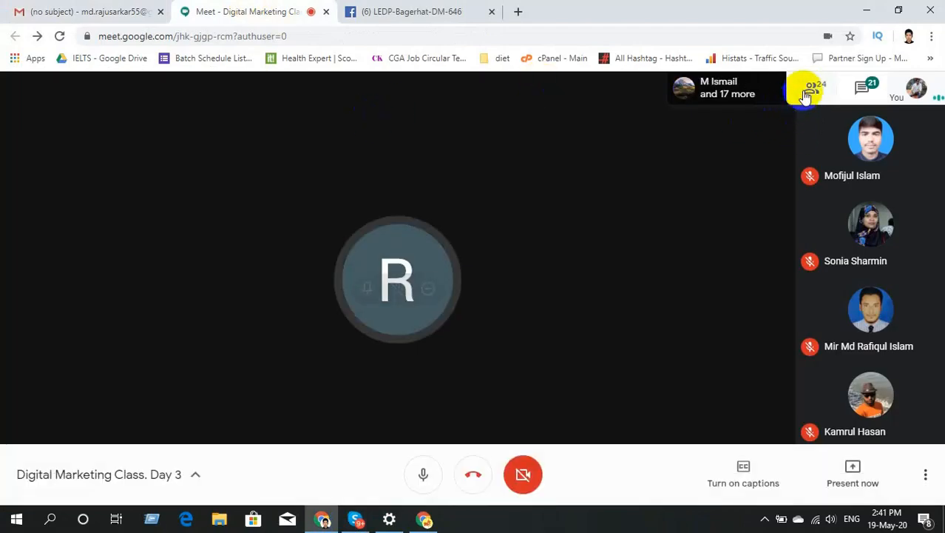
left_click(808, 91)
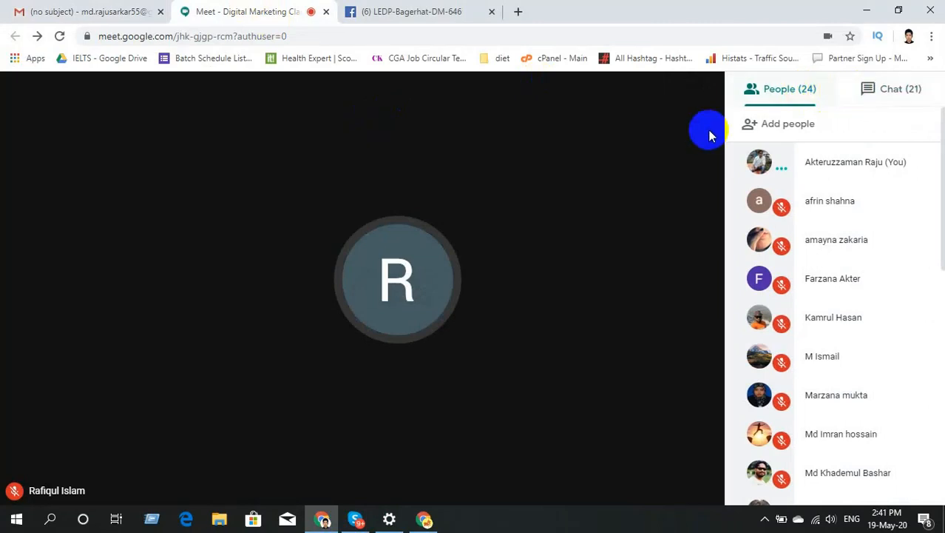
left_click(666, 188)
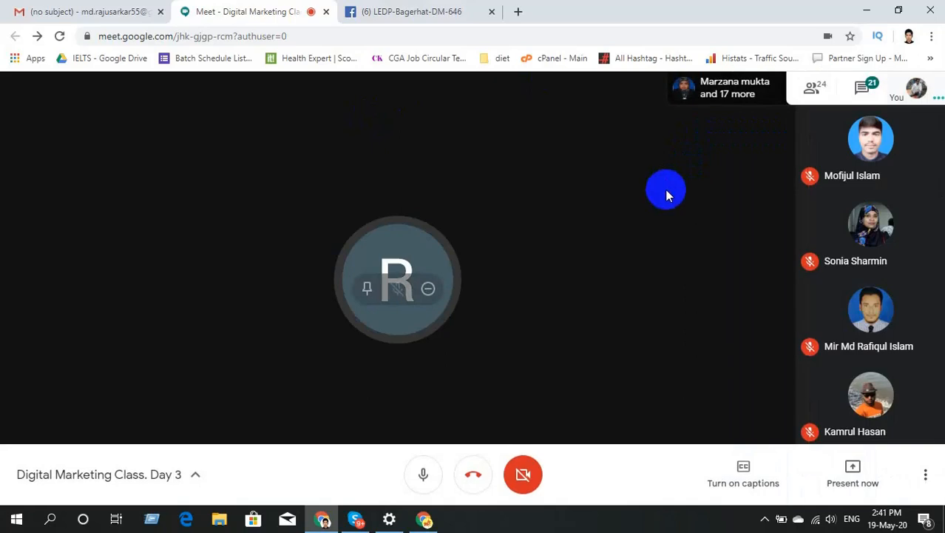
- Present the entire screen in the Digital Marketing Class. Day 3 Meet call
left_click(853, 477)
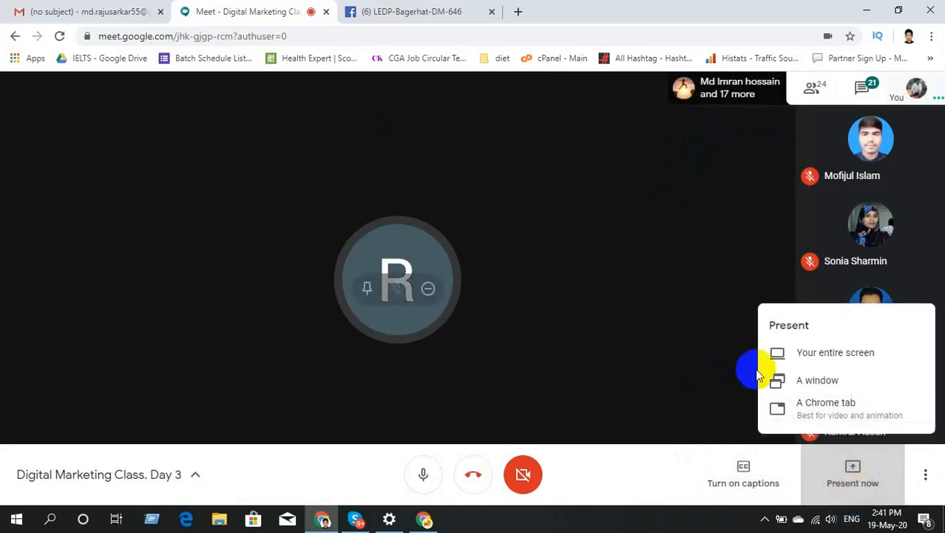
left_click(801, 355)
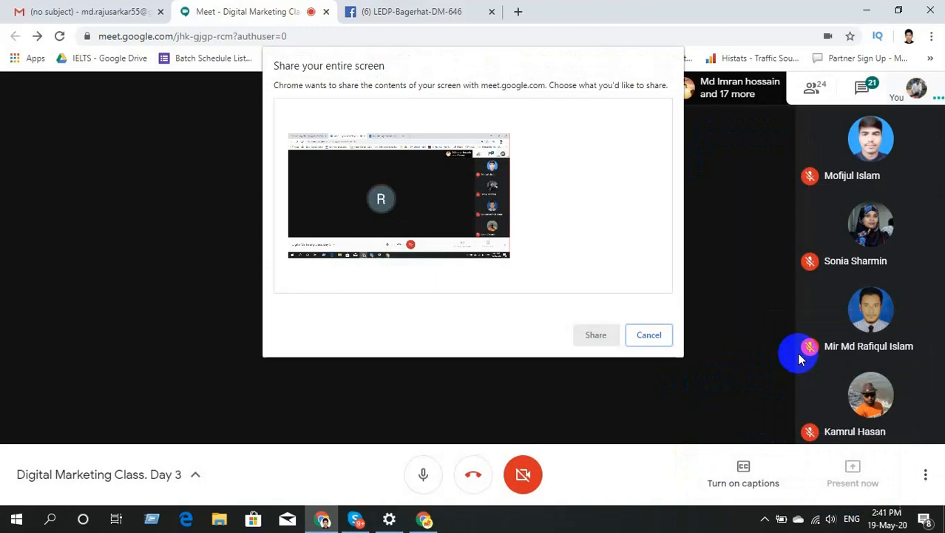
left_click(423, 193)
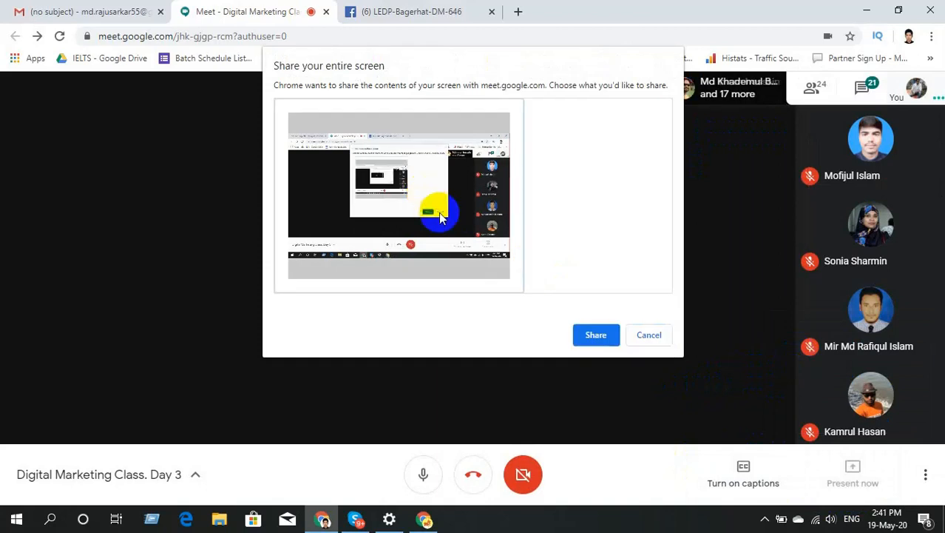
left_click(591, 336)
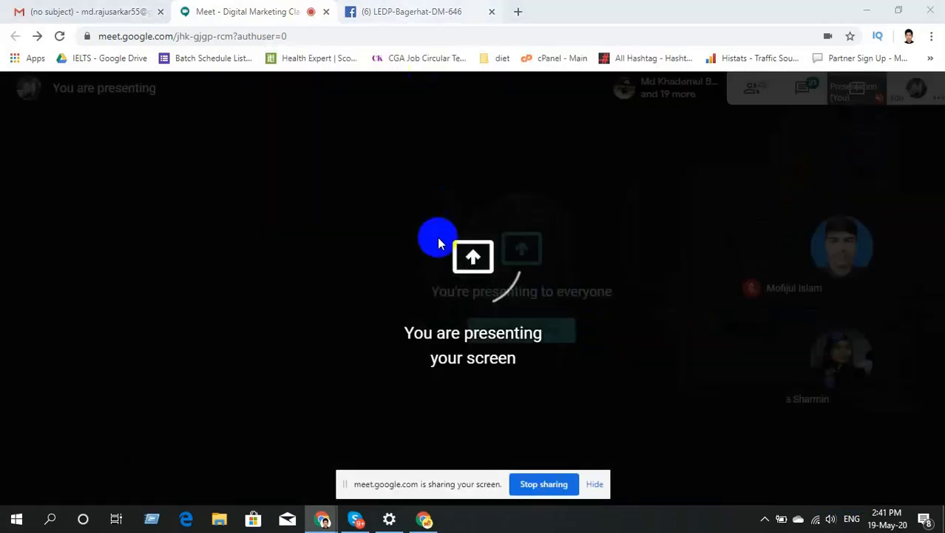
- Switch to the browser window with the Baby & Child Care page's Page Info settings
left_click(425, 520)
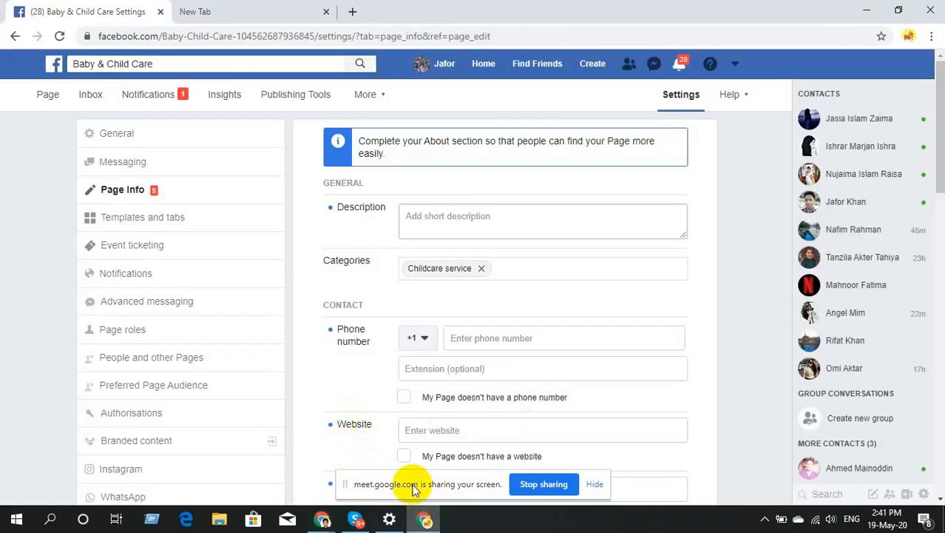
left_click(322, 520)
mouse_move(248, 494)
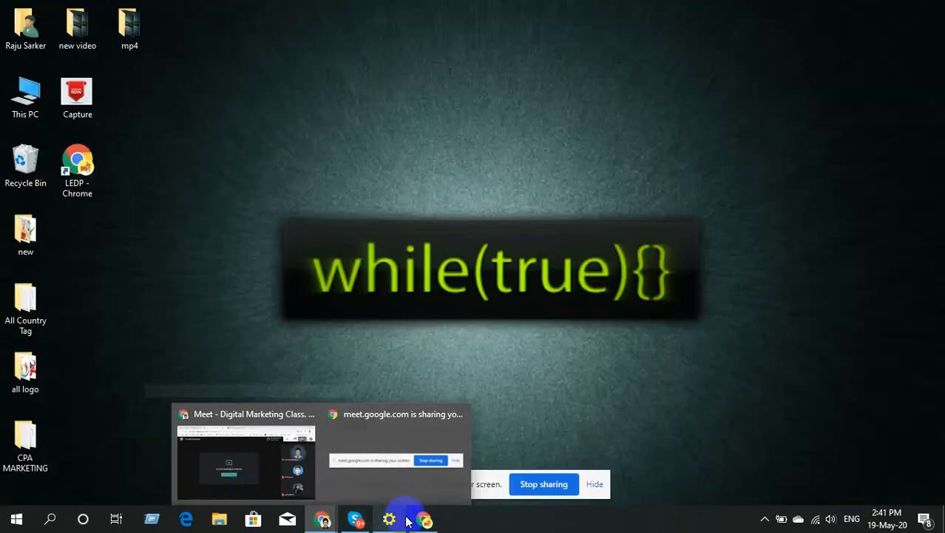
left_click(422, 517)
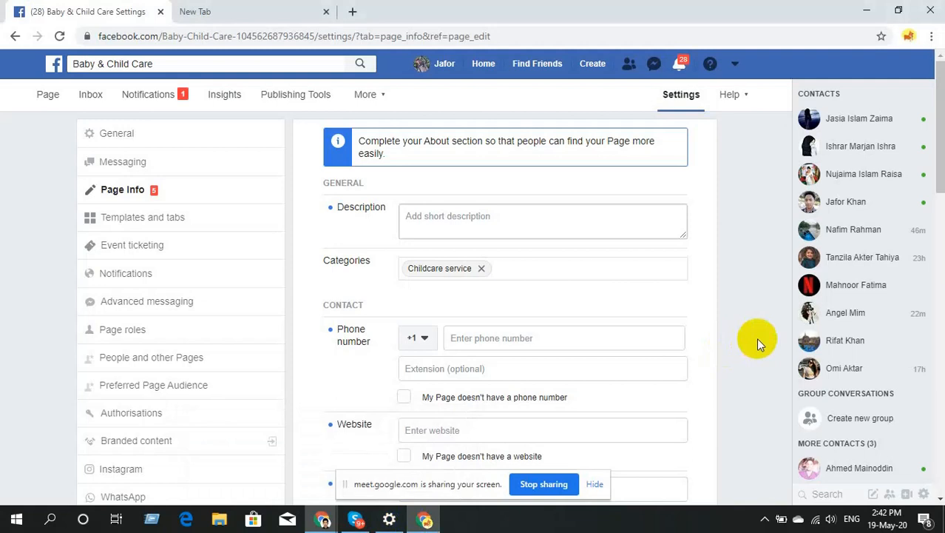
left_click(765, 521)
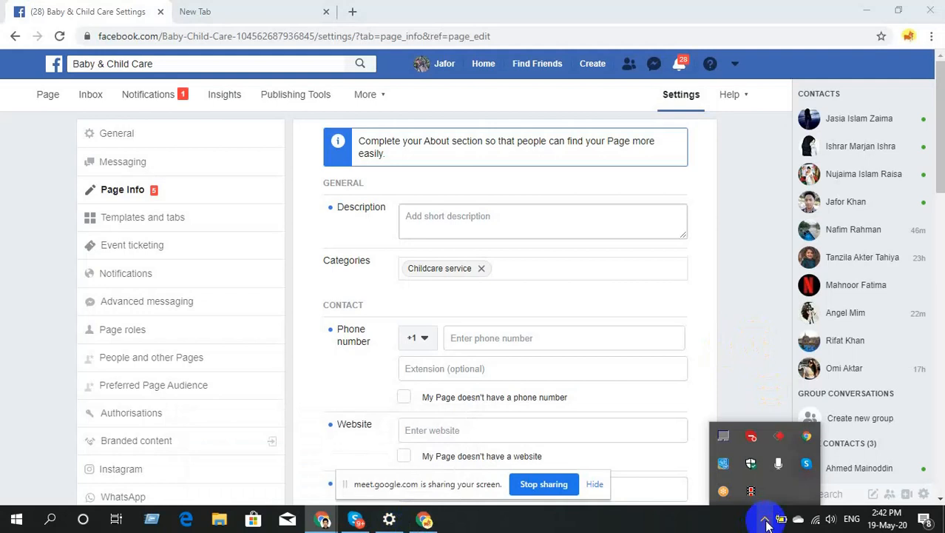
left_click(753, 490)
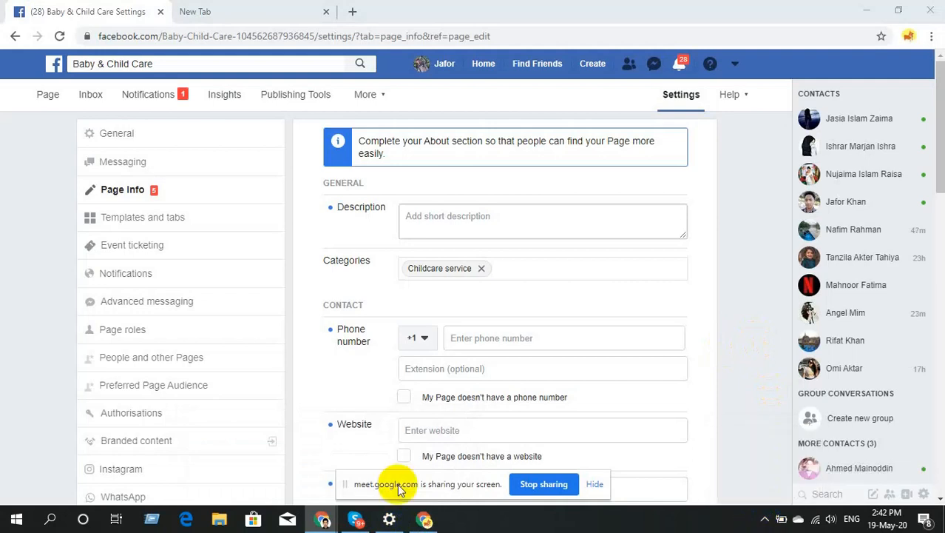
left_click(765, 521)
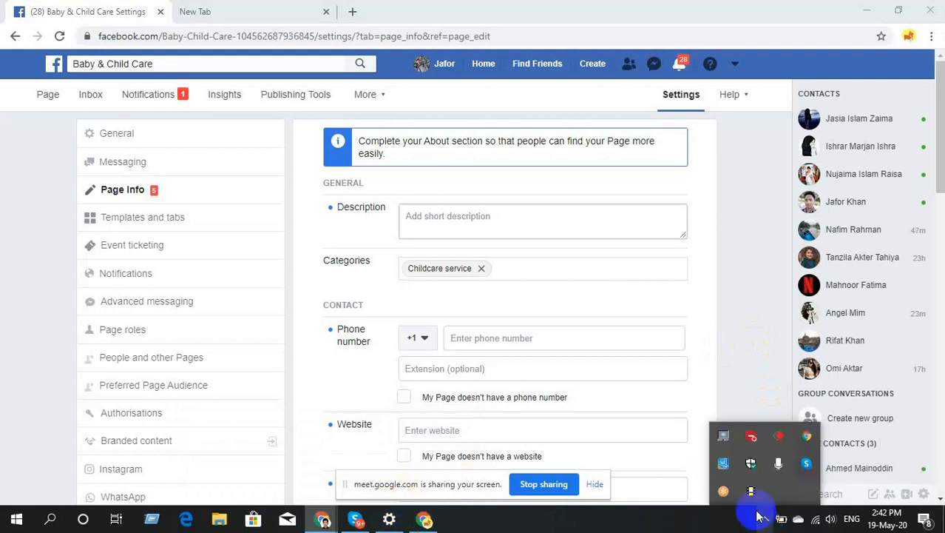
left_click(753, 490)
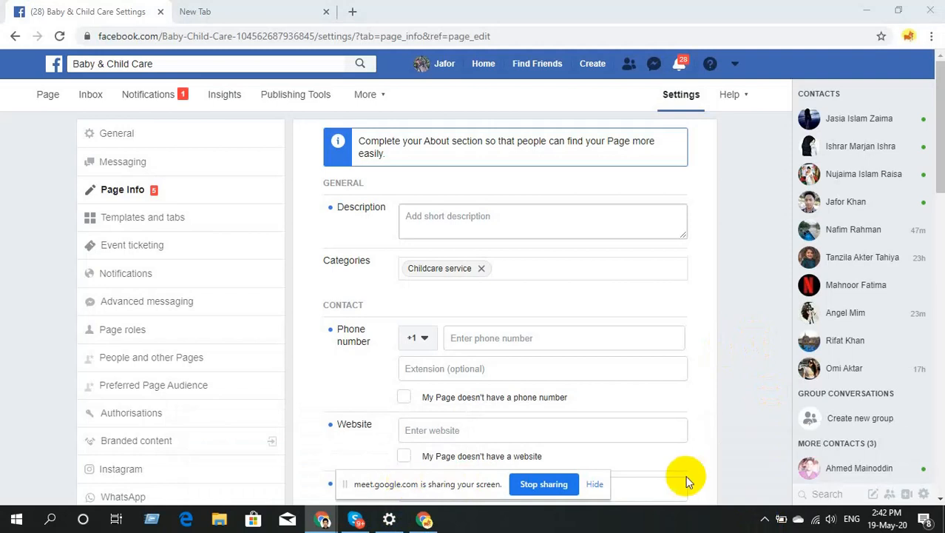
left_click(765, 519)
left_click(752, 493)
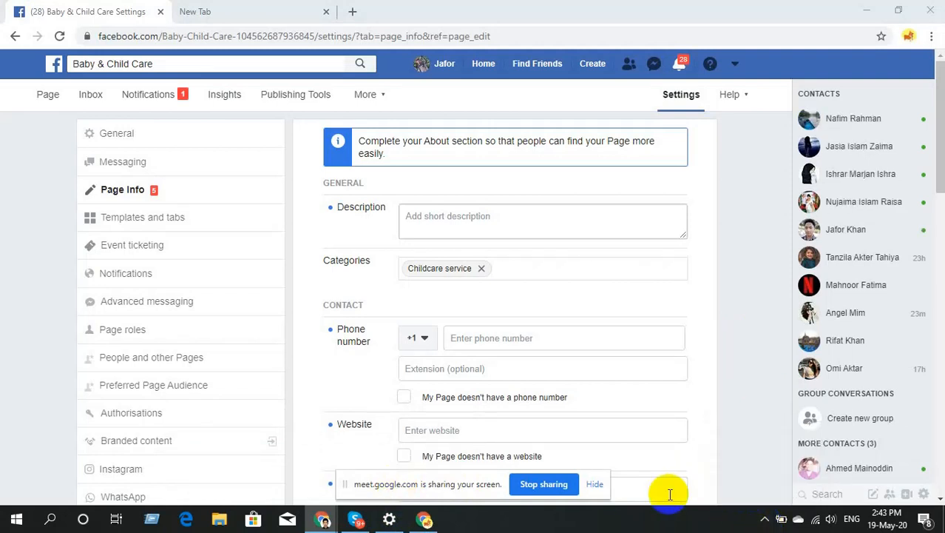
left_click(765, 520)
left_click(751, 495)
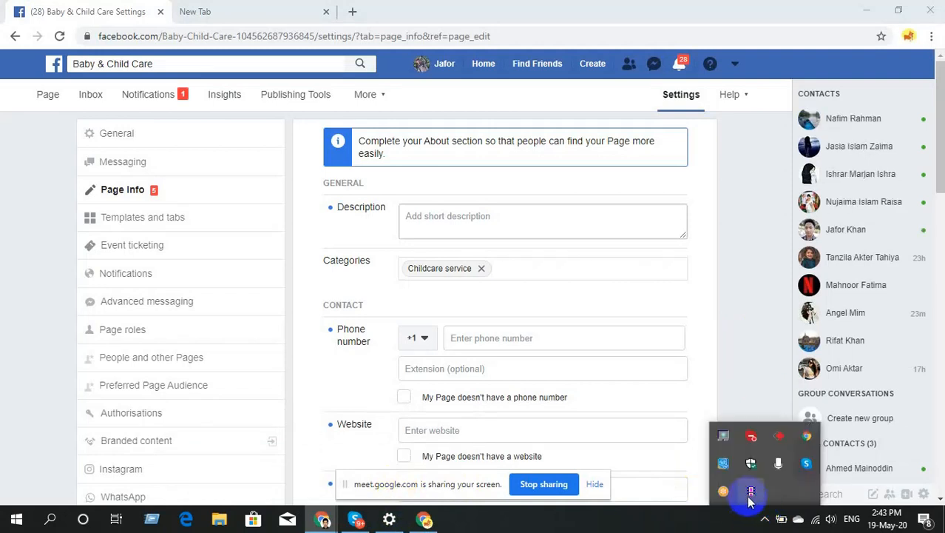
- Search the page's categories for "baby care" and clear the search text
left_click(432, 224)
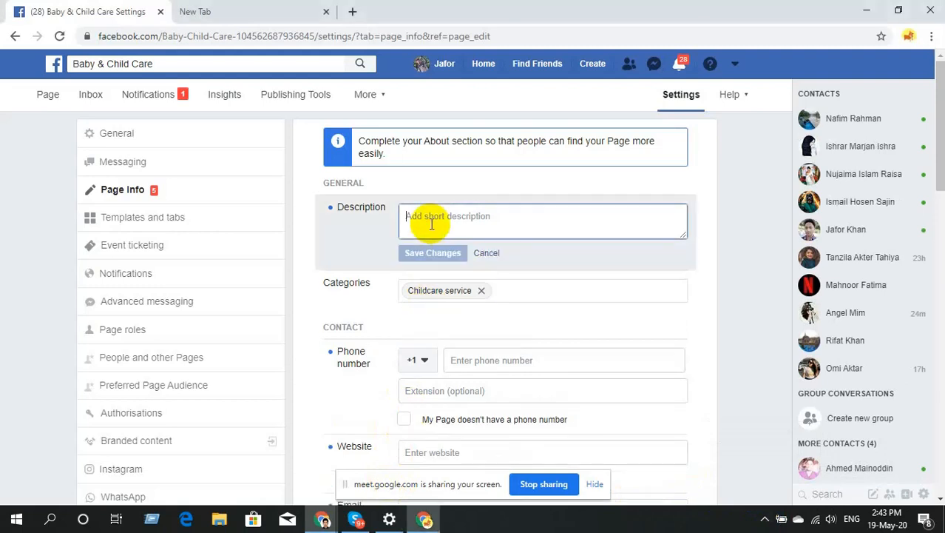
left_click(531, 288)
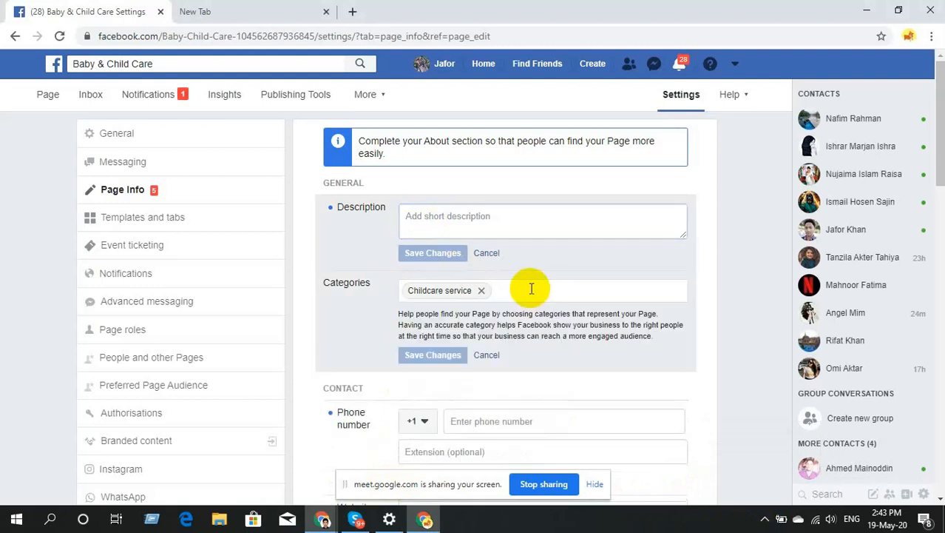
type("baby ")
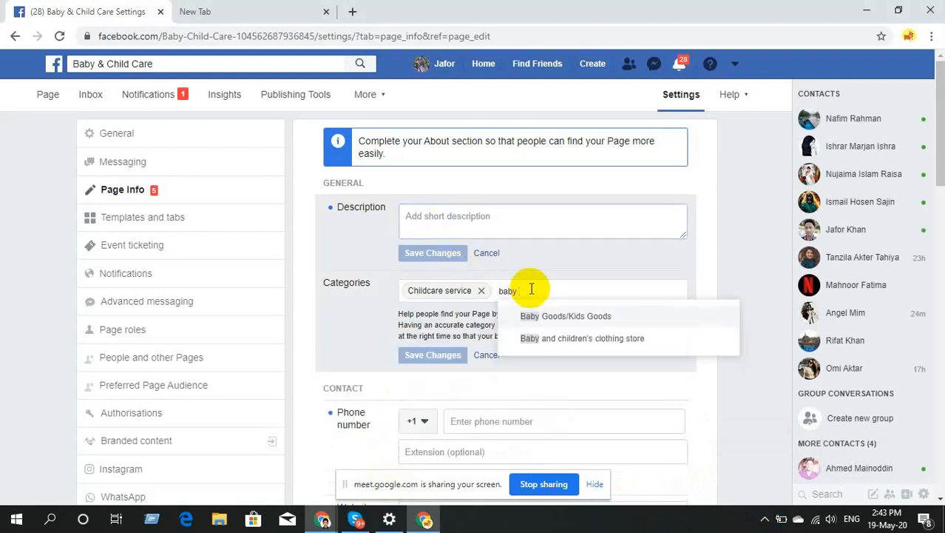
type("car")
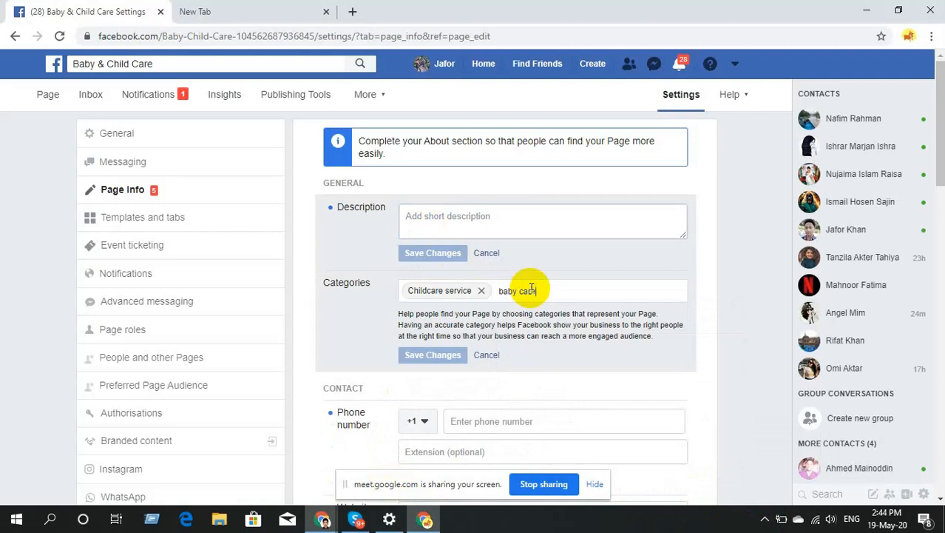
type("e")
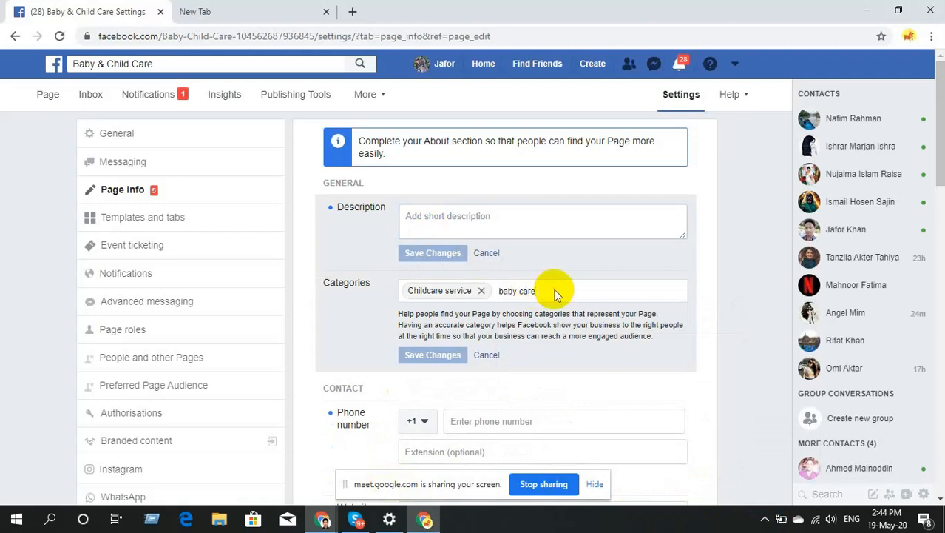
key("BackSpace")
key("BackSpace")
key("BackSpace")
key("BackSpace")
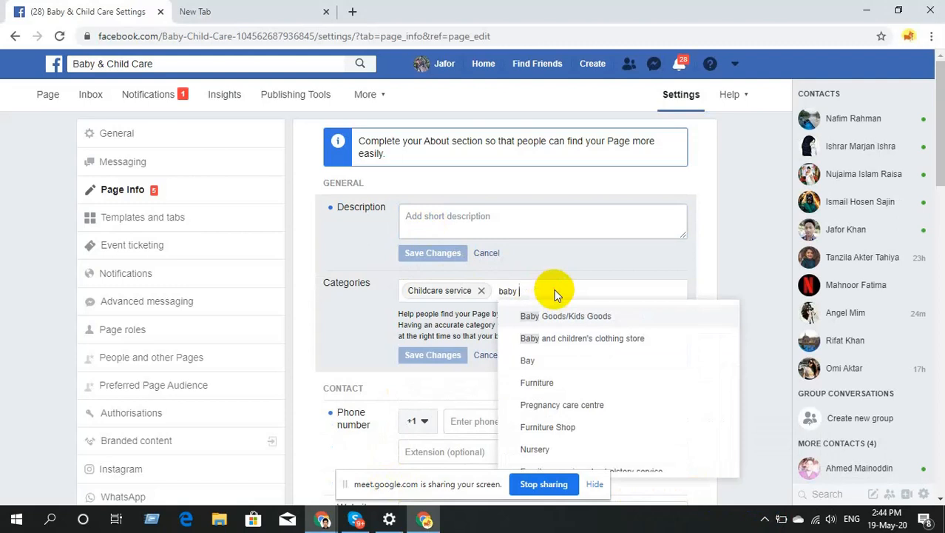
key("BackSpace")
key("BackSpace")
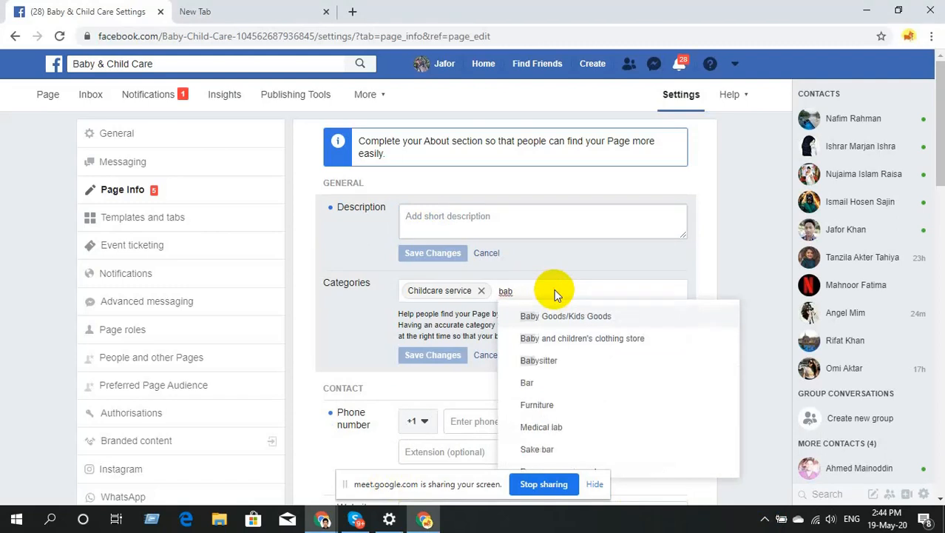
key("BackSpace")
key("BackSpace")
key("BackSpace")
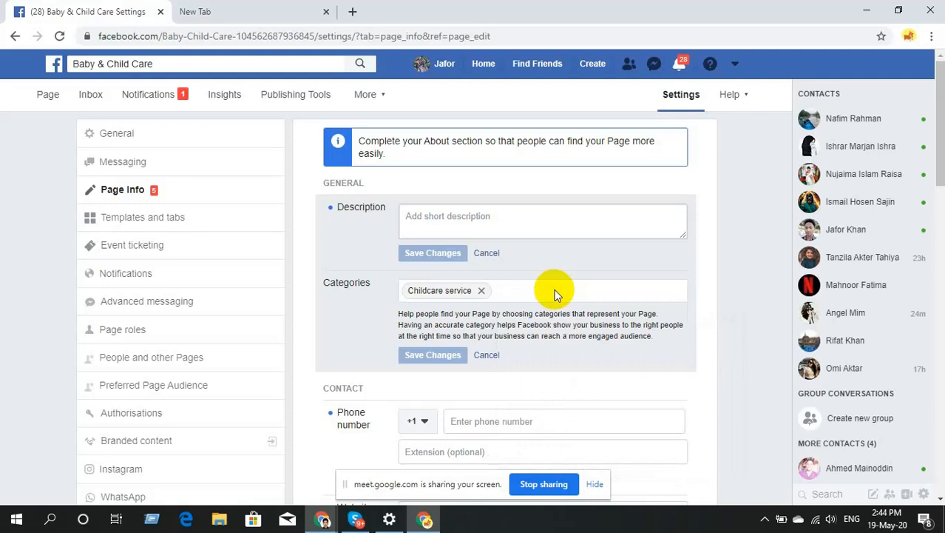
- Add Health/Beauty and Skincare service to the page's categories, finding them with "health" and "skin"
type("health")
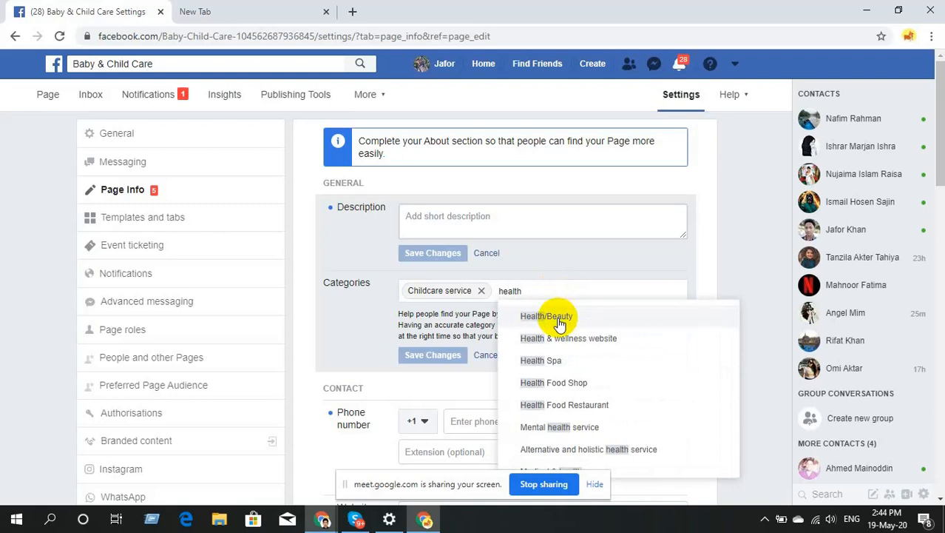
scroll(553, 368, "down", 4)
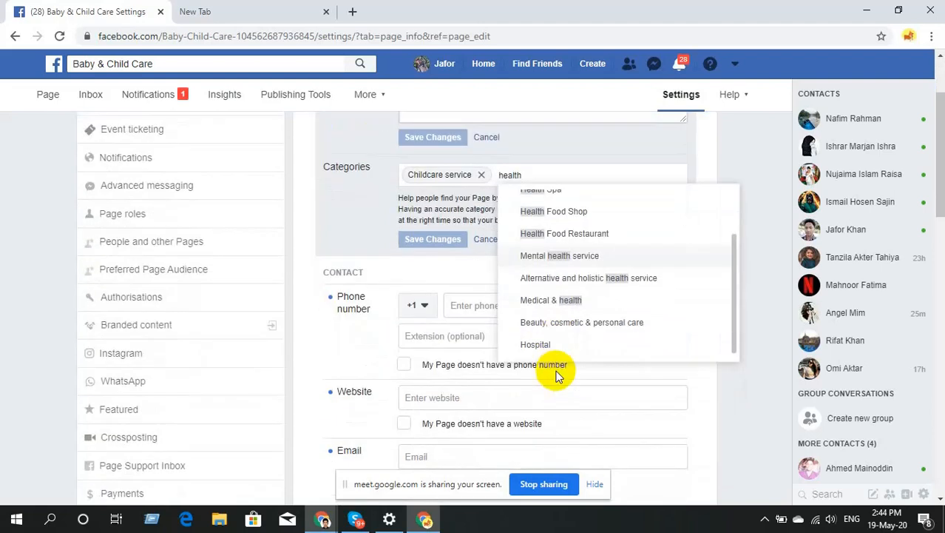
scroll(556, 375, "up", 5)
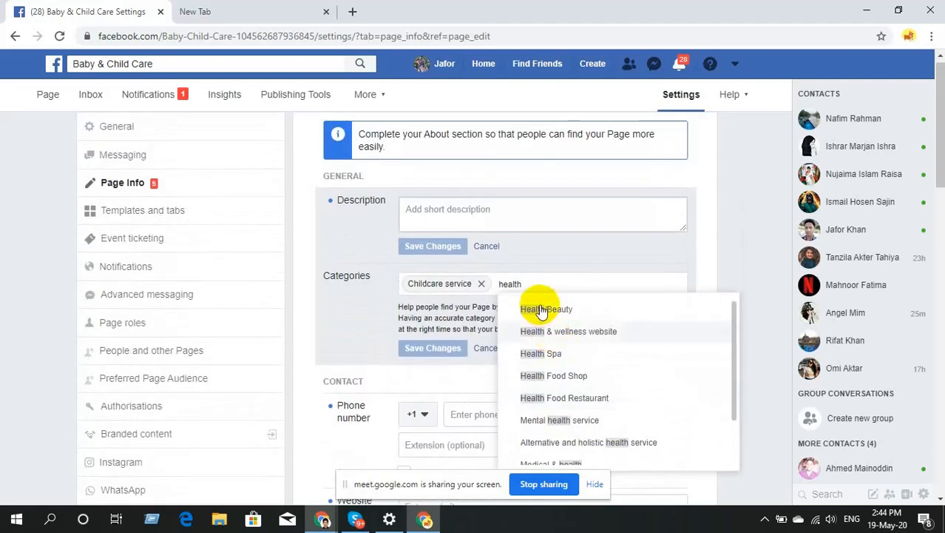
left_click(540, 311)
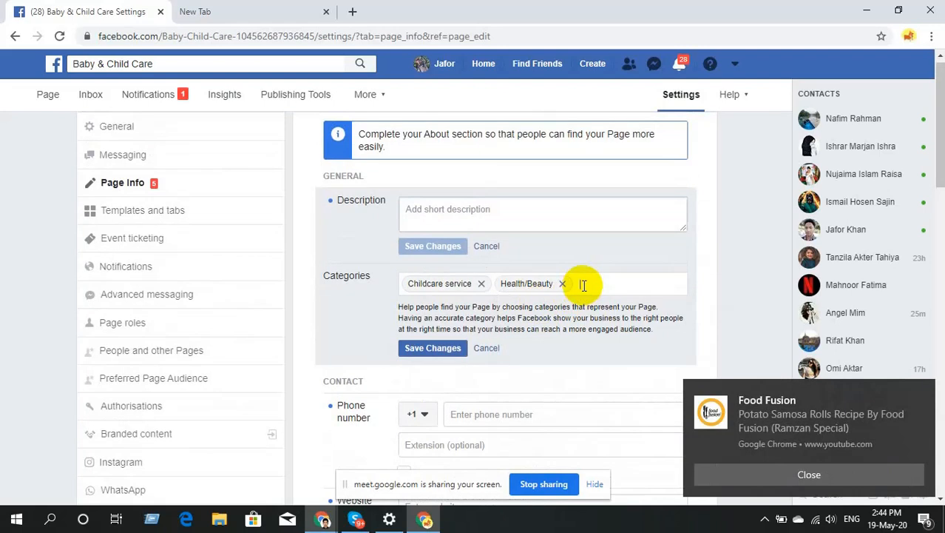
type("Skin")
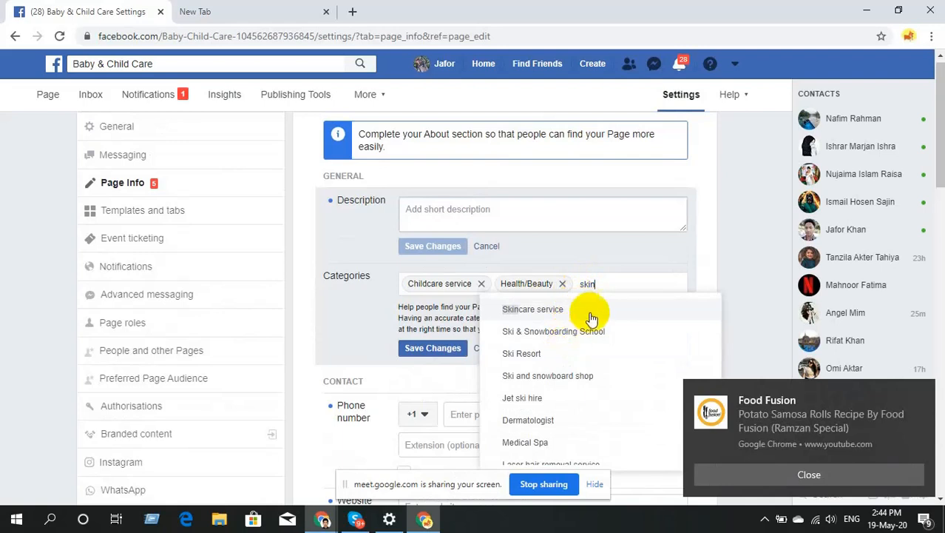
left_click(596, 314)
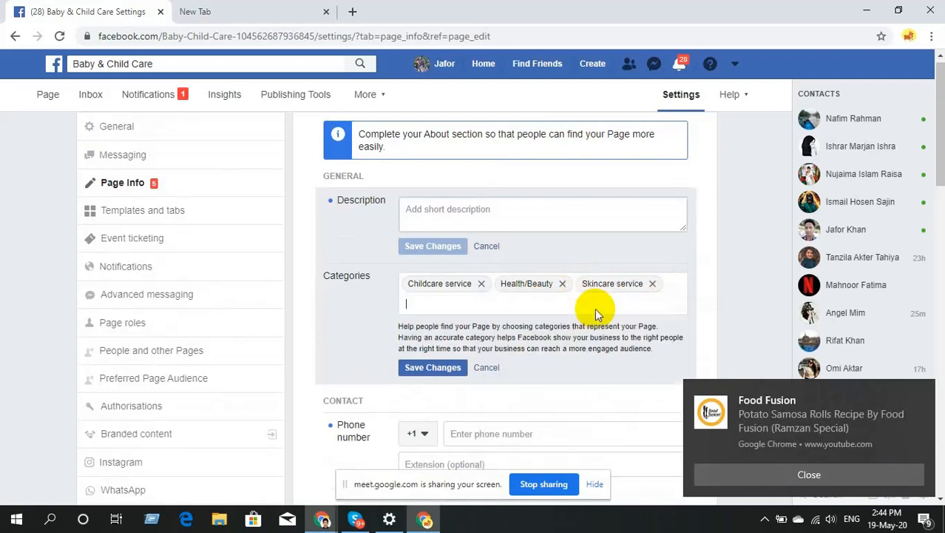
left_click(457, 205)
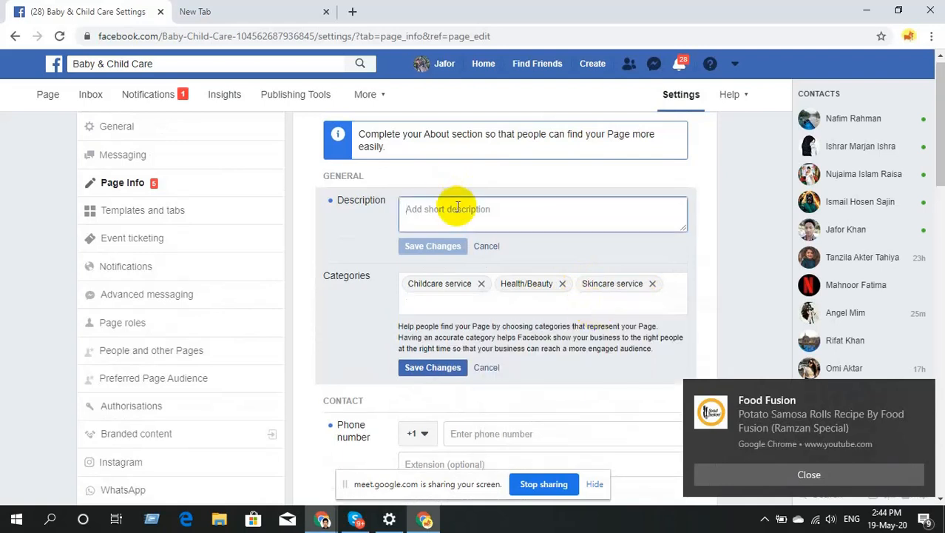
left_click(766, 520)
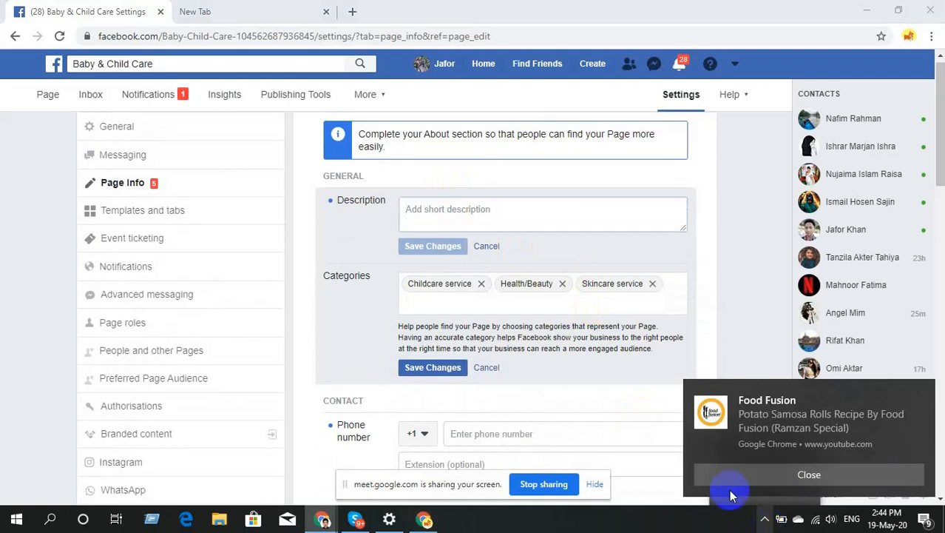
left_click(773, 477)
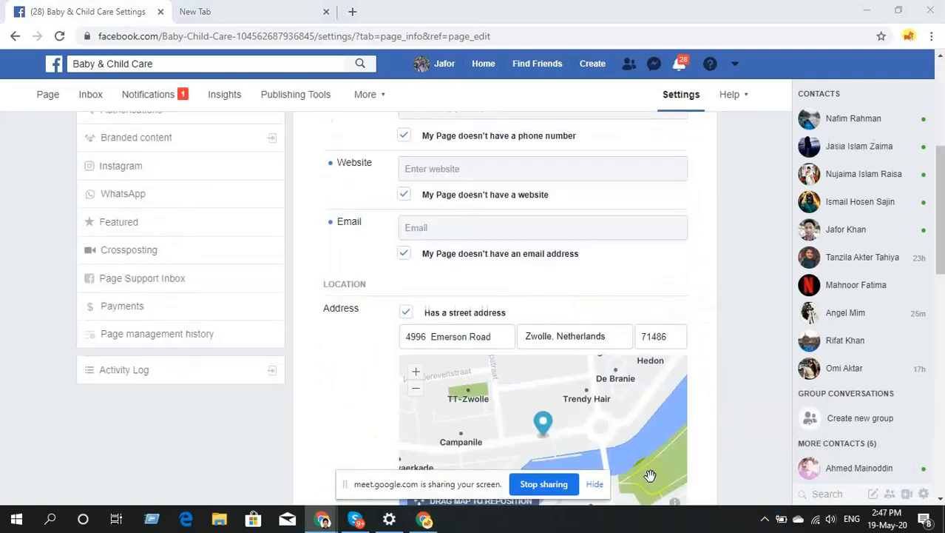
left_click(766, 520)
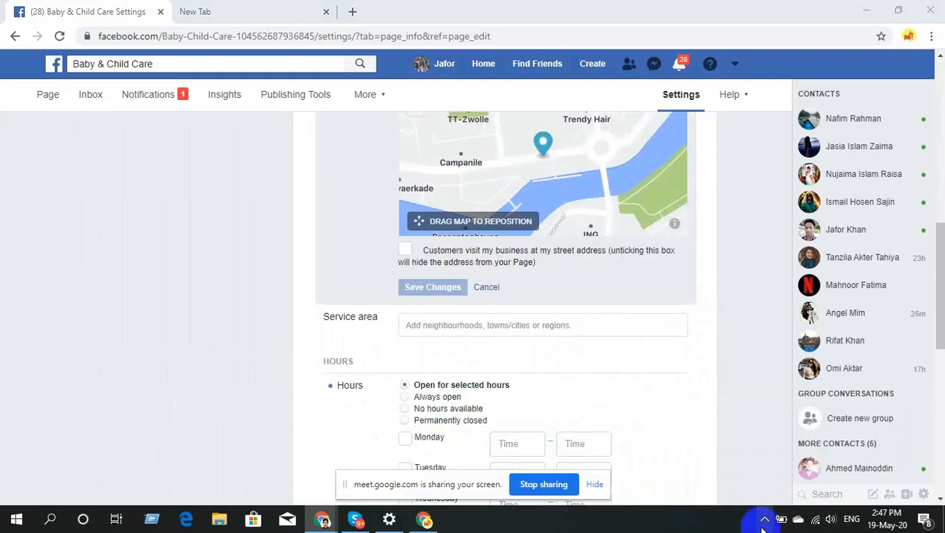
left_click(764, 519)
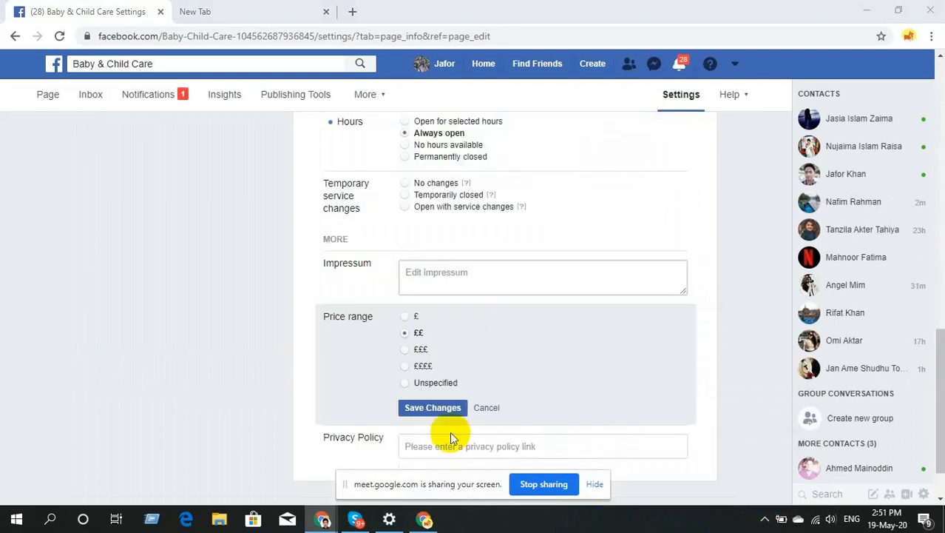
- Set the page's price range to Unspecified, close its editing, and open the Privacy Policy link for editing
left_click(404, 382)
scroll(353, 379, "down", 1)
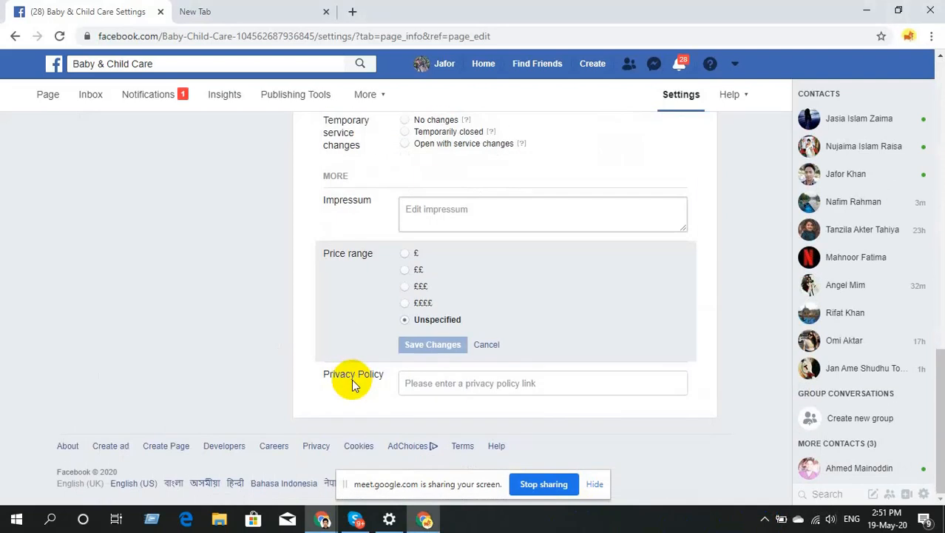
left_click(486, 347)
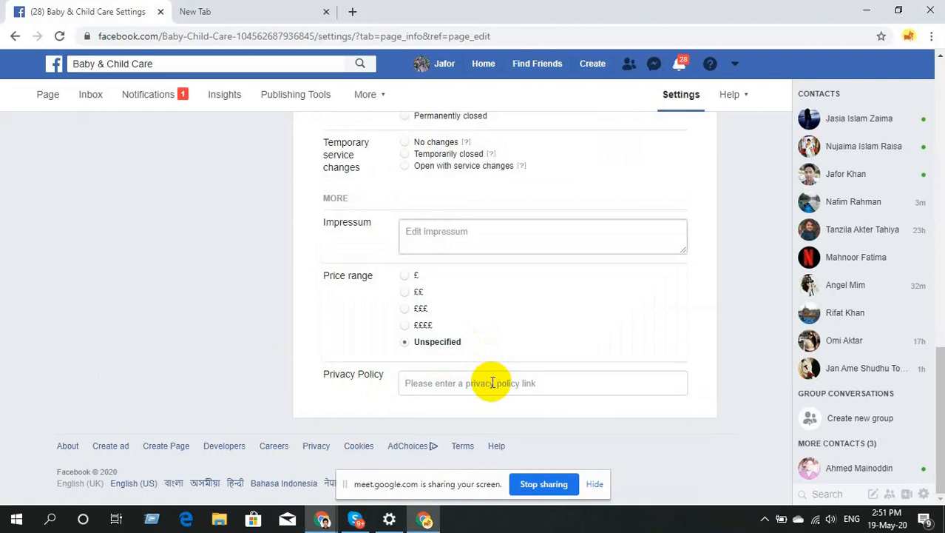
left_click(492, 383)
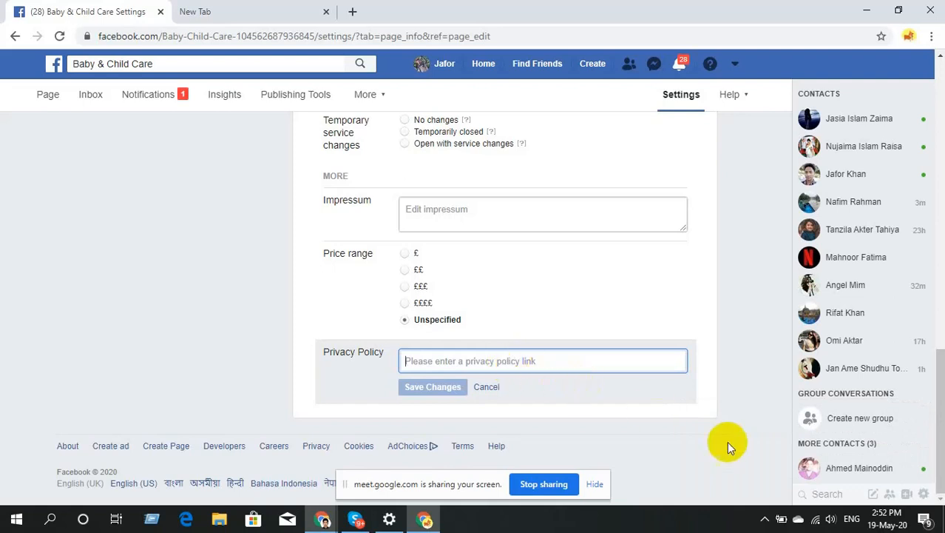
scroll(750, 462, "up", 5)
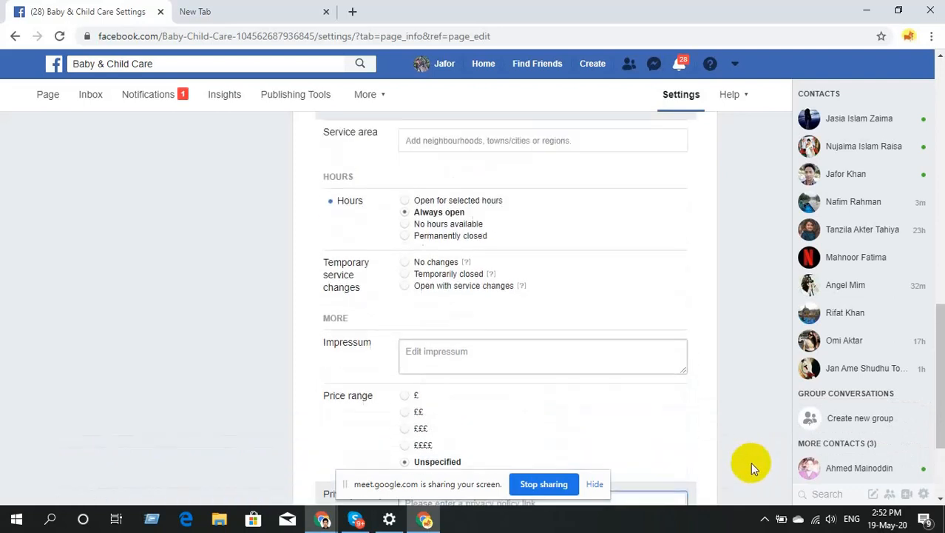
scroll(750, 461, "up", 8)
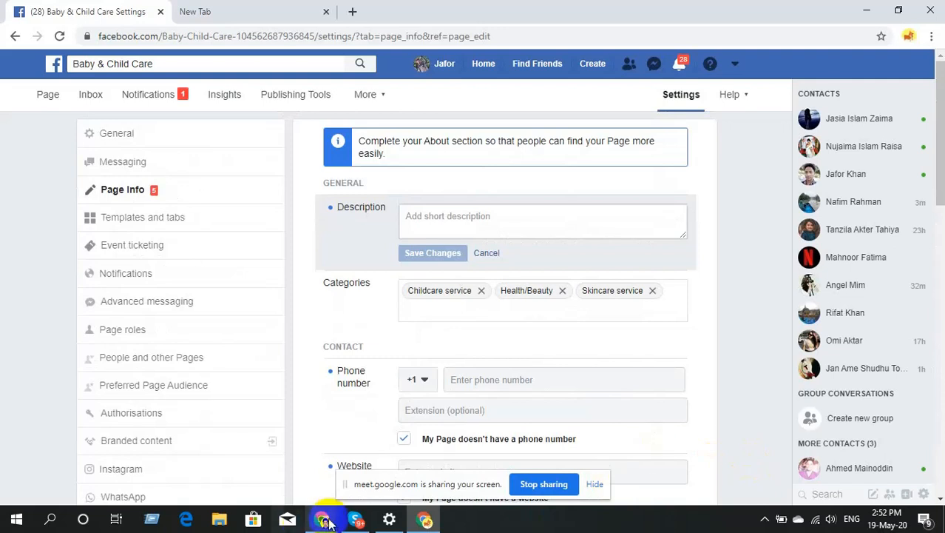
- Admit the waiting participant to the Meet call, open the call's chat, and return to the Facebook page settings
mouse_move(330, 520)
left_click(266, 446)
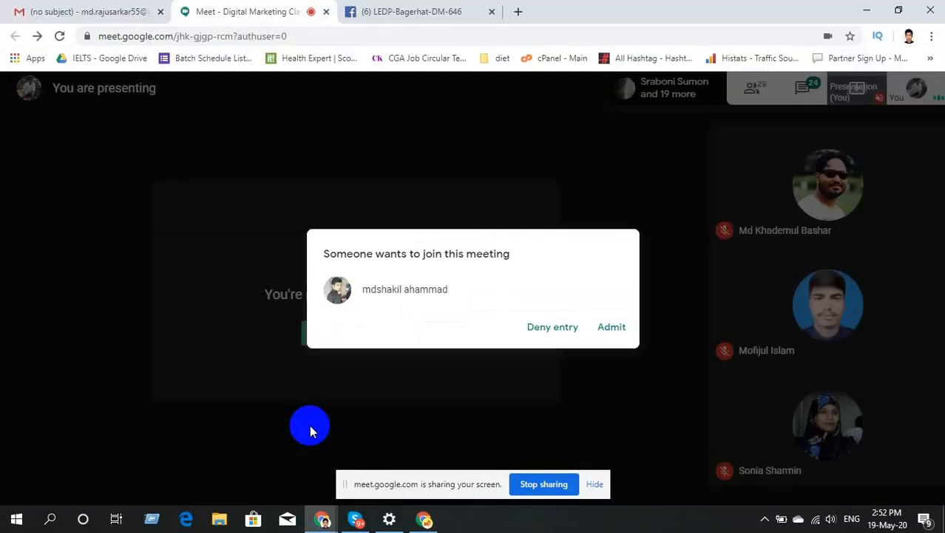
left_click(608, 330)
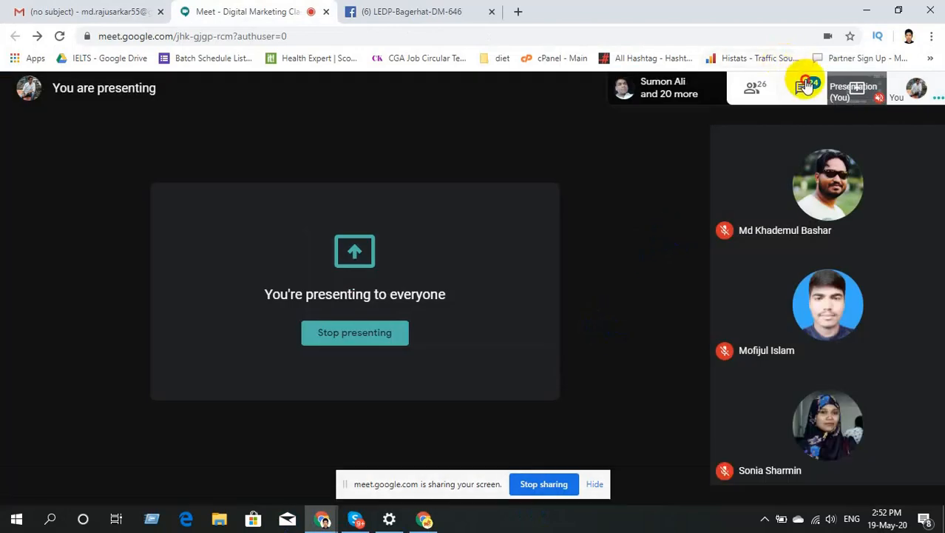
left_click(805, 87)
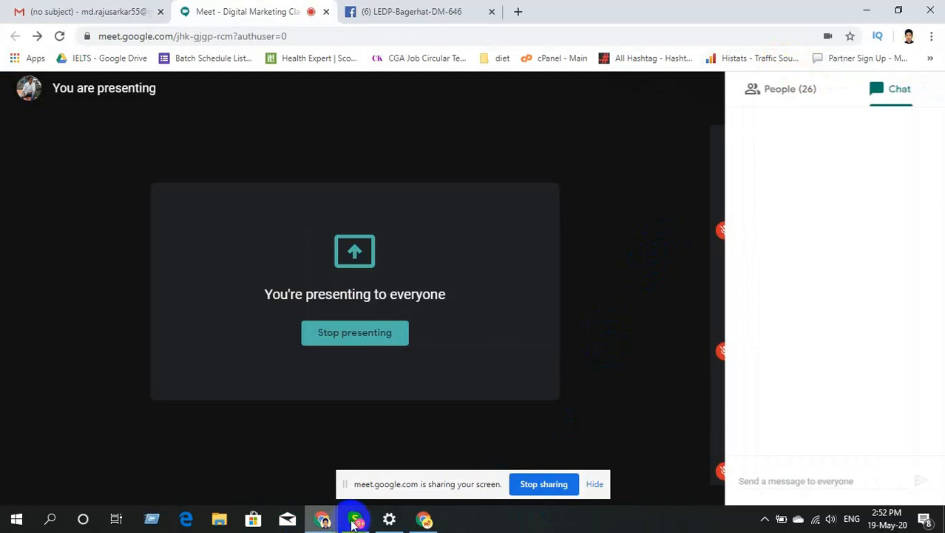
left_click(423, 520)
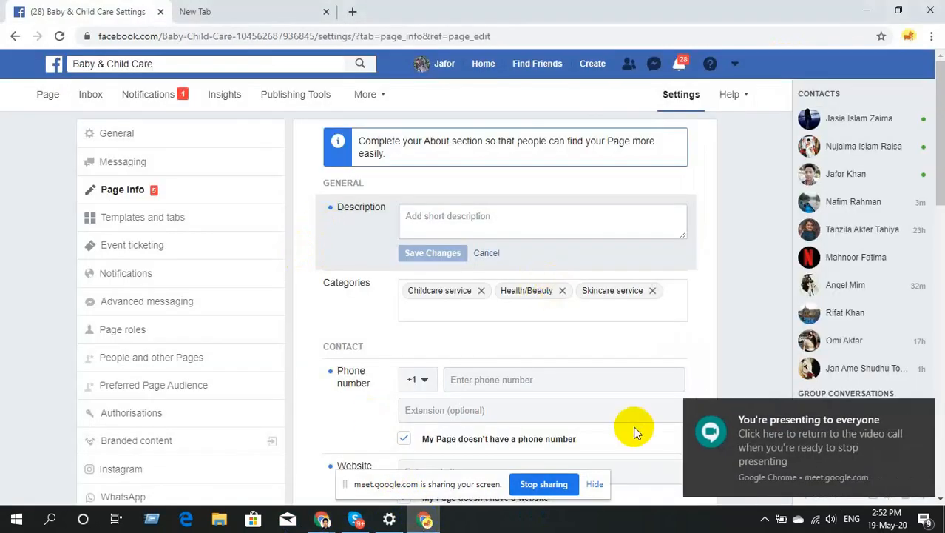
- Review the Page Info settings once more and go to the Baby & Child Care page's home view
scroll(654, 344, "down", 6)
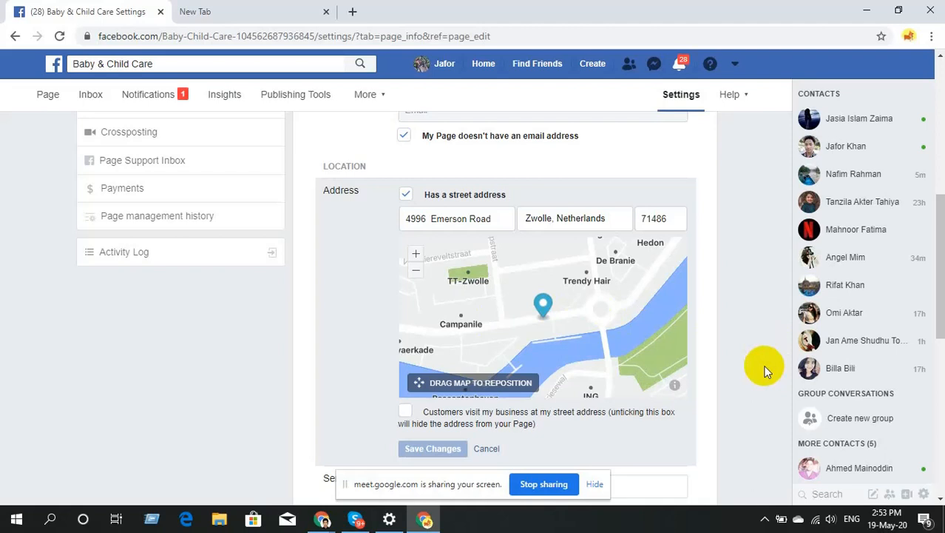
scroll(766, 370, "up", 10)
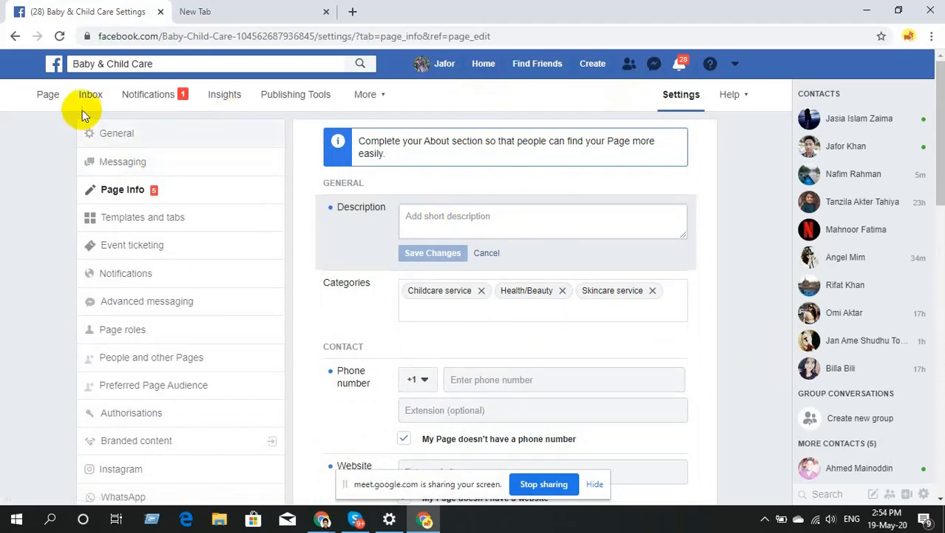
left_click(49, 97)
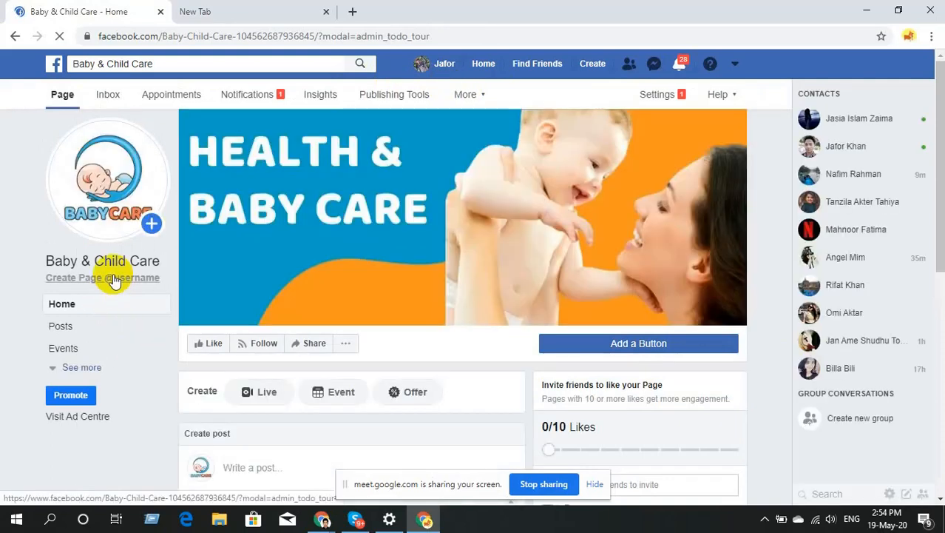
- Examine the Create Page username form and close it without entering a username
left_click(113, 281)
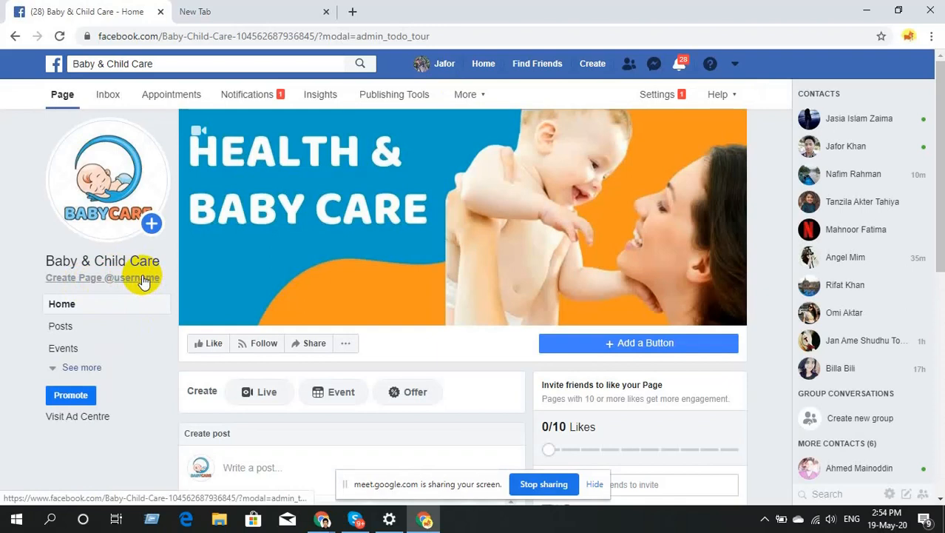
left_click(144, 280)
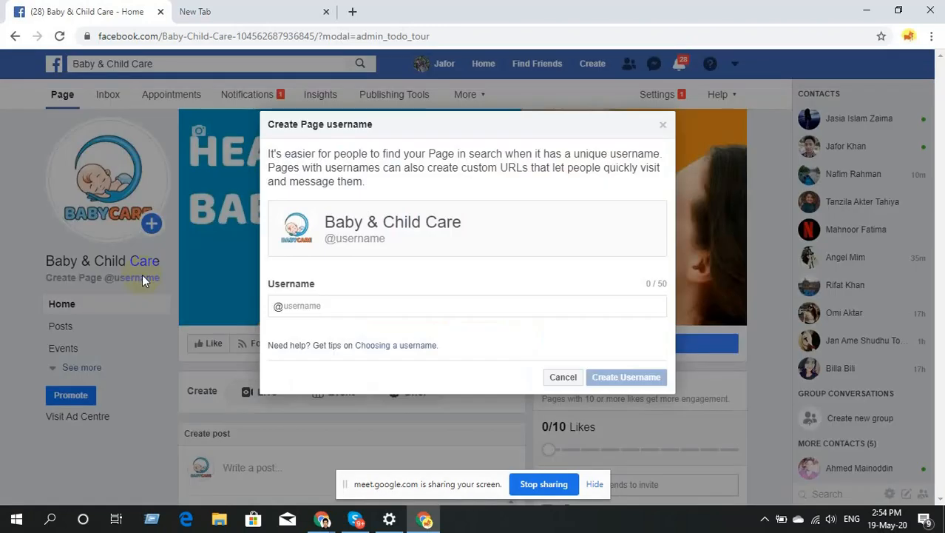
left_click(330, 306)
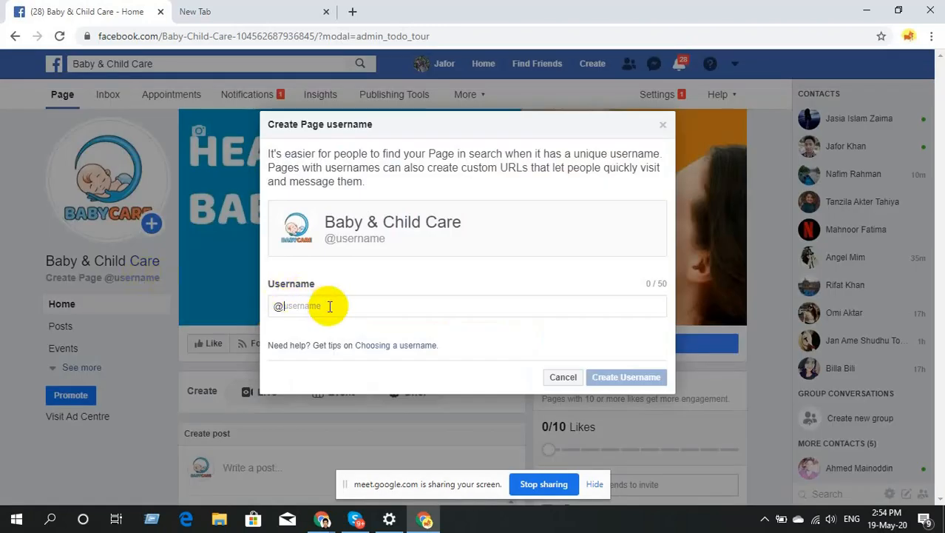
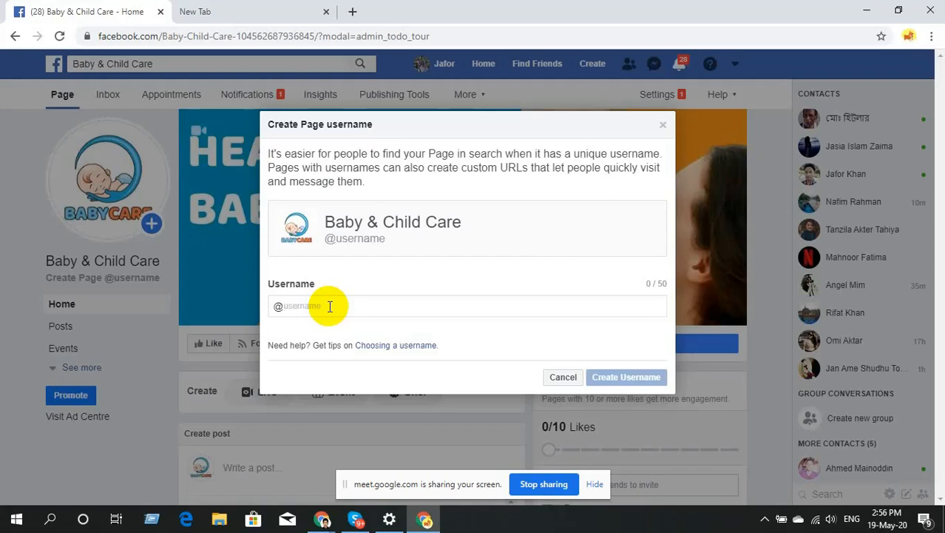
left_click(663, 128)
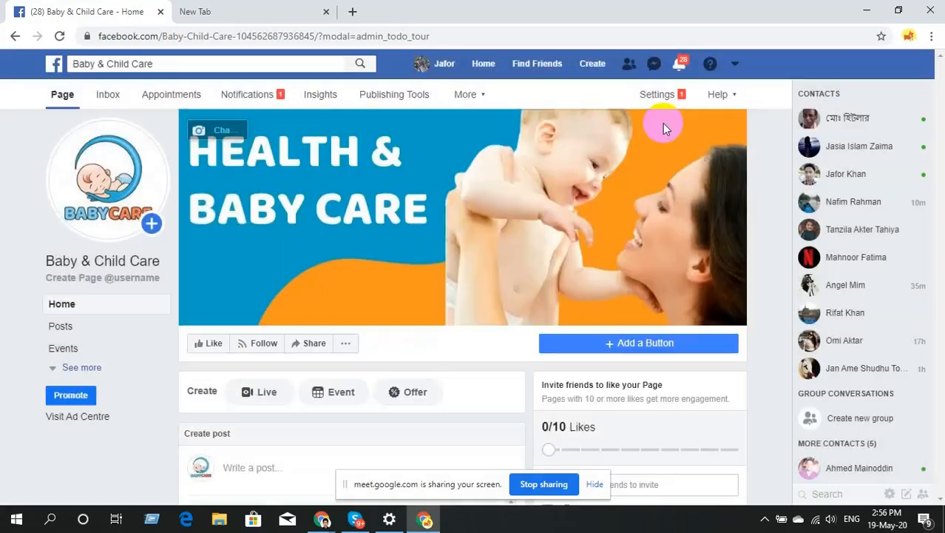
- Look at the page's additional actions, such as Edit Page Info and View as Page Visitor, and at its home feed
left_click(349, 342)
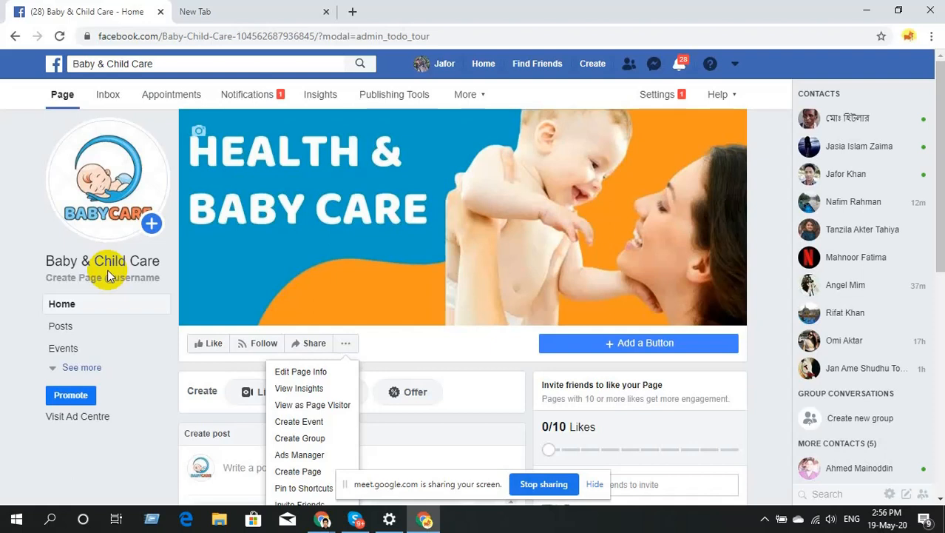
left_click(28, 294)
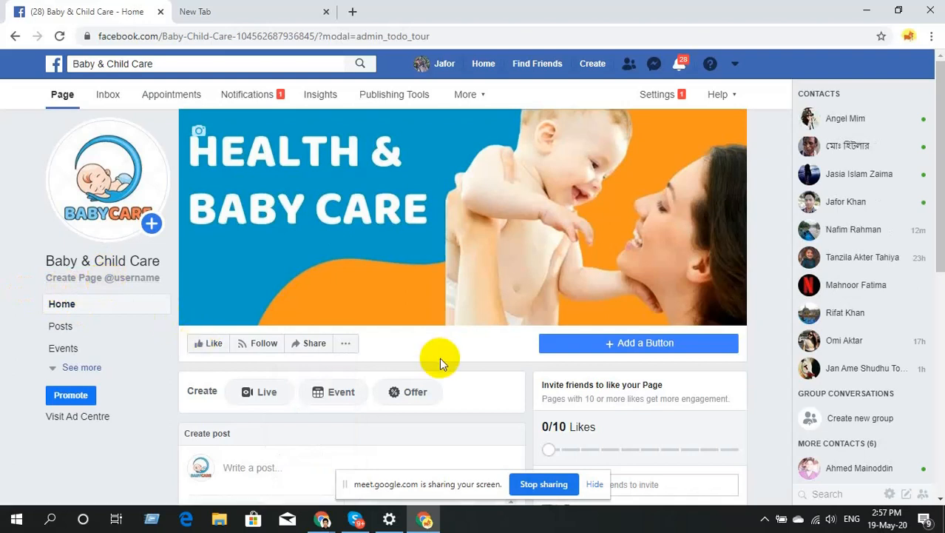
scroll(439, 357, "down", 2)
scroll(439, 359, "up", 2)
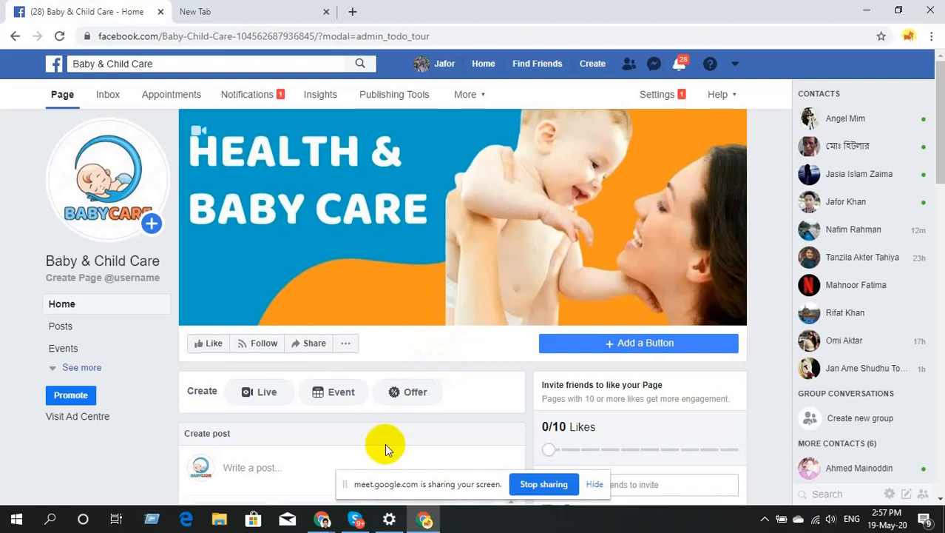
- Read the class chat in the Meet call, close the chat, and return to the Facebook page
left_click(326, 520)
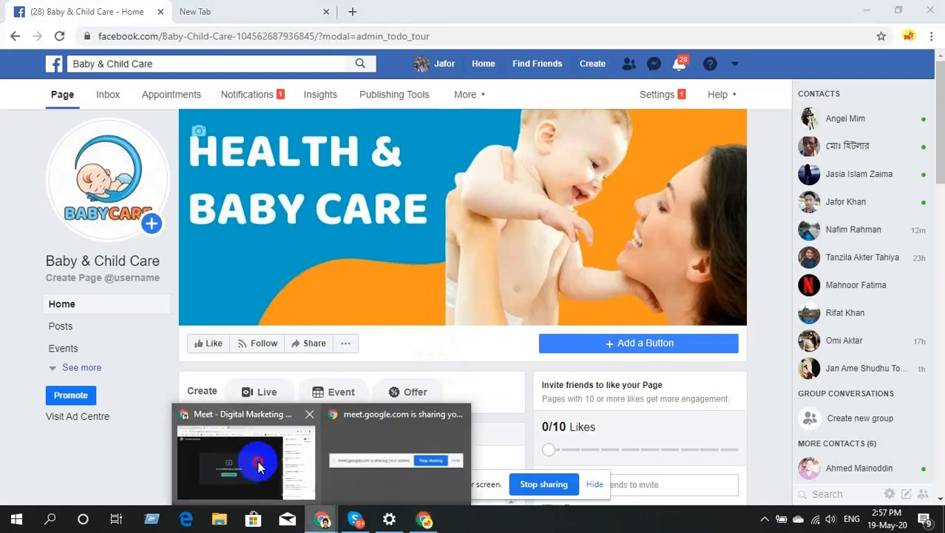
left_click(252, 462)
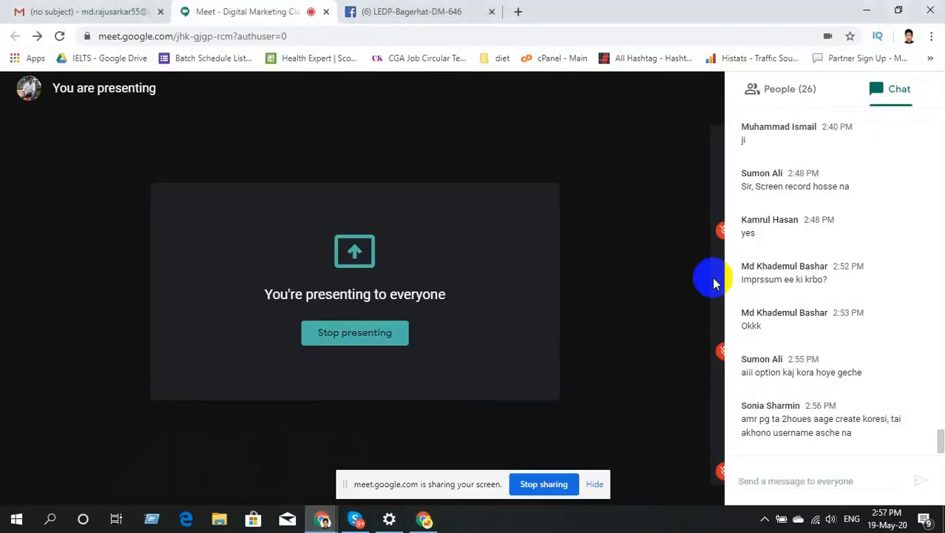
left_click(669, 279)
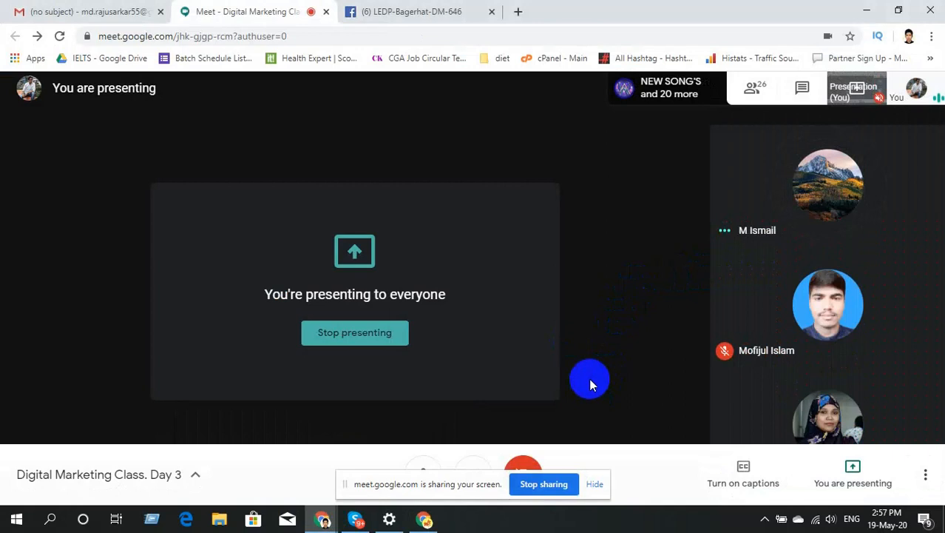
left_click(424, 521)
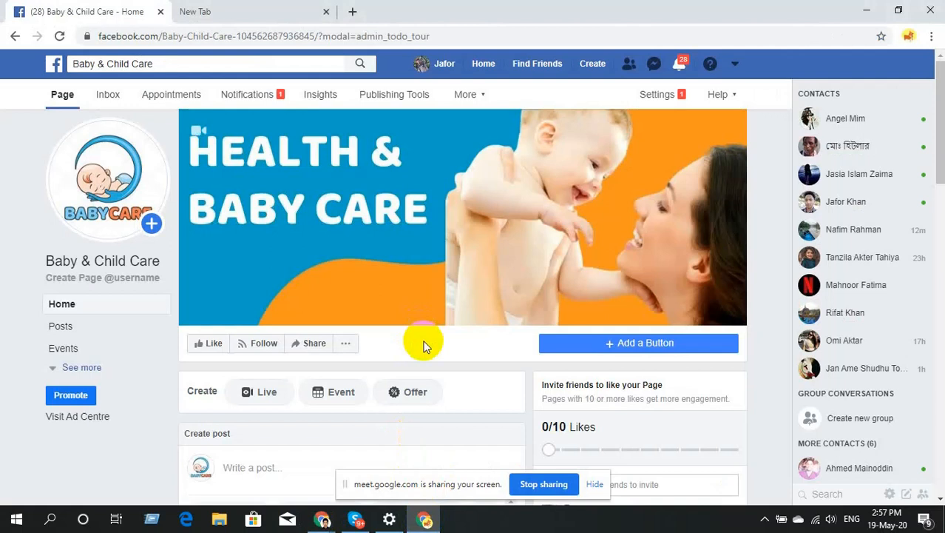
- Reopen the Create Page username form and try "child", "childcare" and "childcare5" as the page's username
left_click(129, 278)
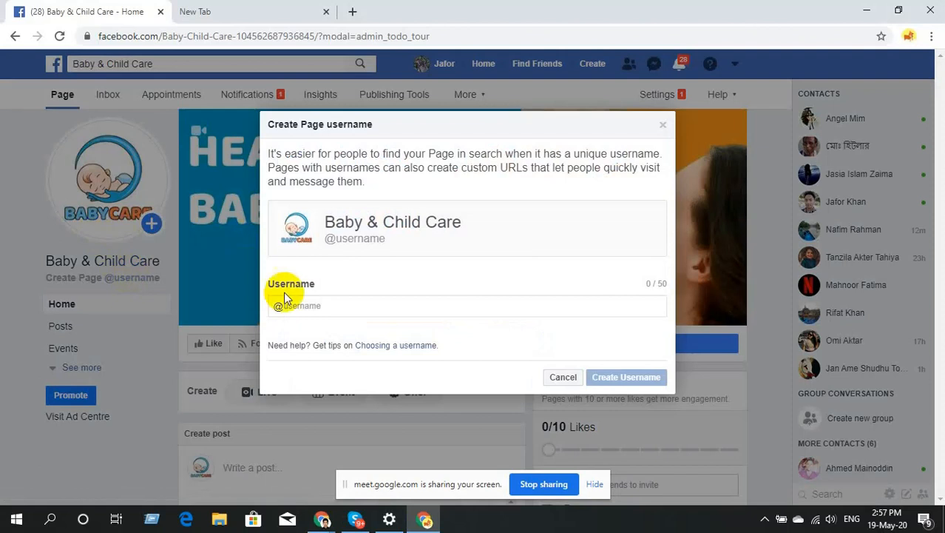
left_click(322, 306)
type("c")
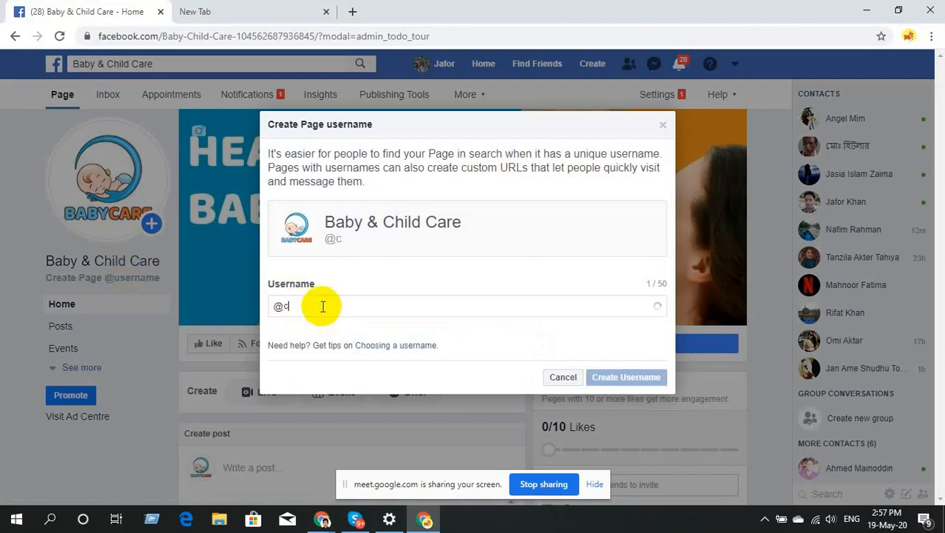
type("hi")
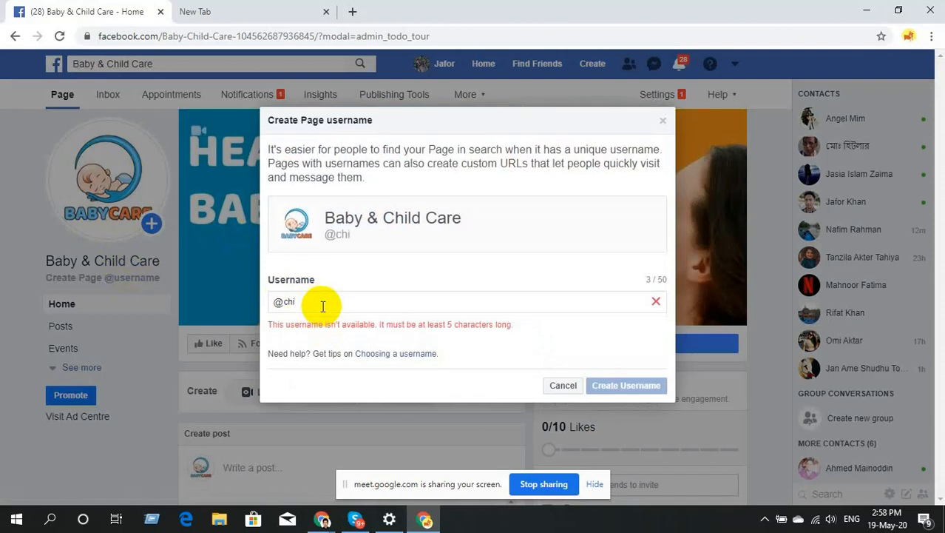
type("ld")
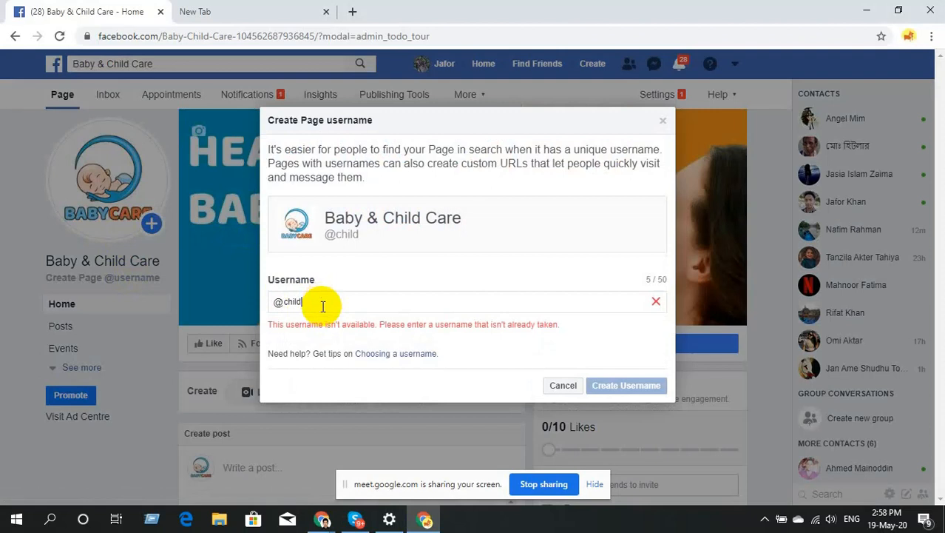
type("care")
type("5")
key("BackSpace")
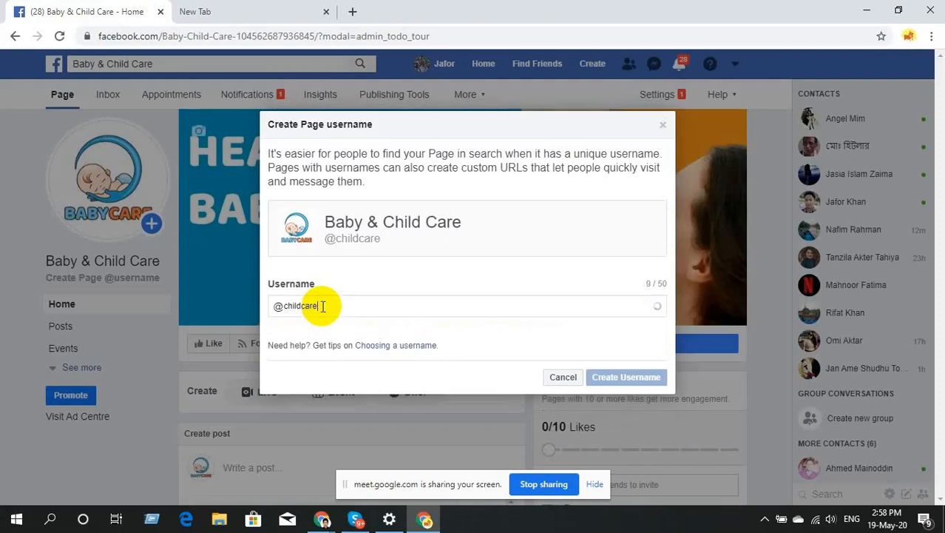
- Try the "childcare7" and "childcare77" variants, submit "childcare245" as the page's username, and close the resulting message
type("7")
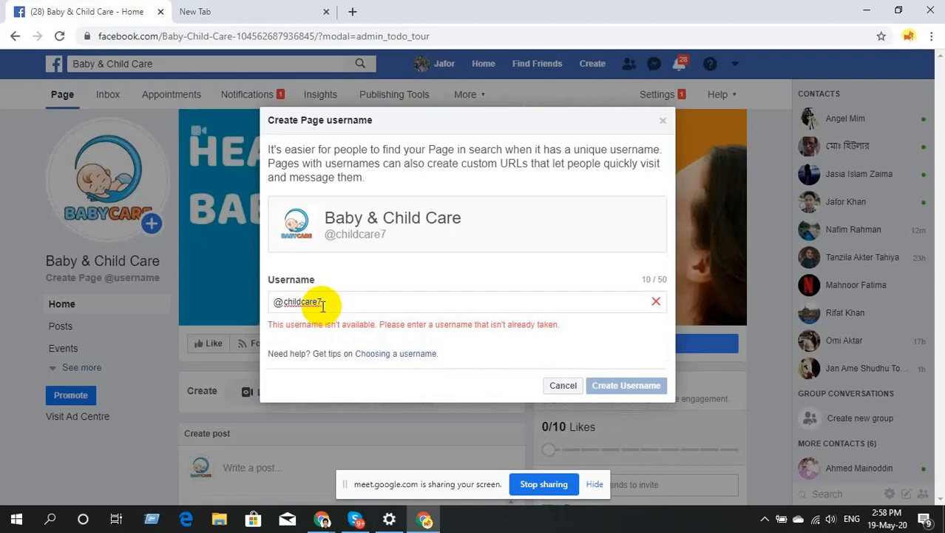
type("7")
key("BackSpace")
key("BackSpace")
type("245")
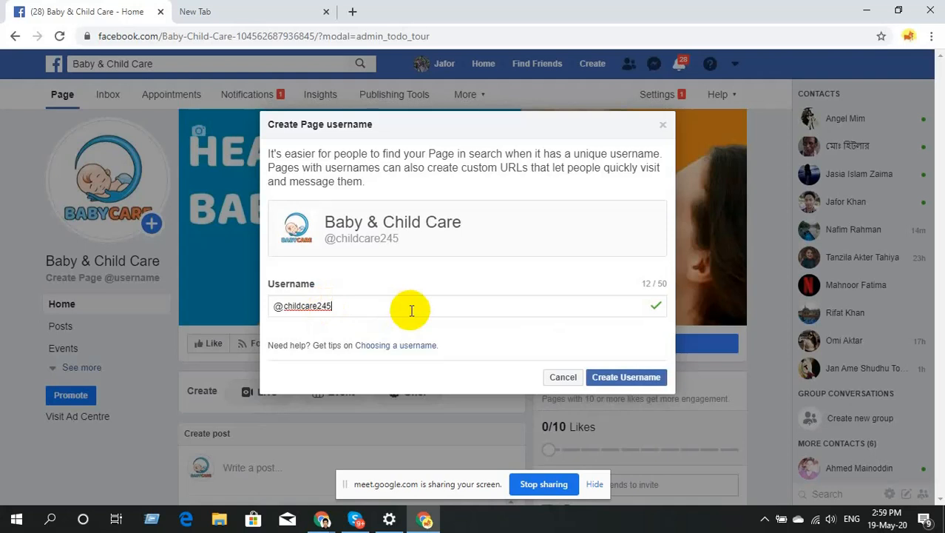
left_click(626, 377)
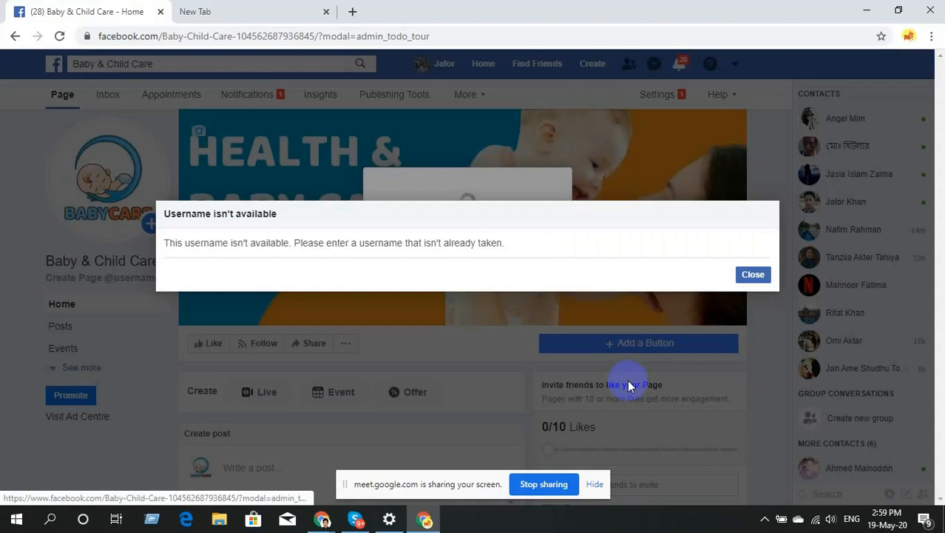
left_click(752, 275)
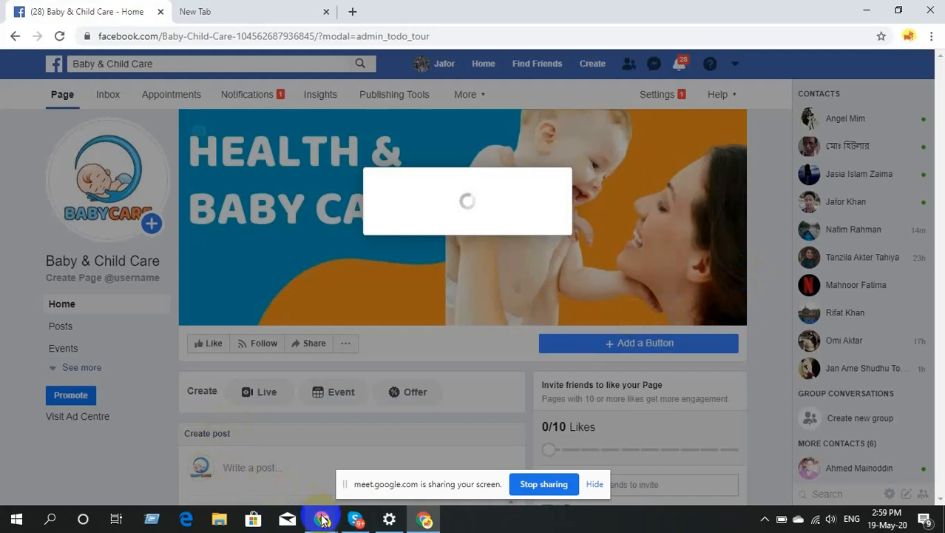
- Reload the Baby & Child Care page, checking the Google Meet call while it loads
left_click(390, 298)
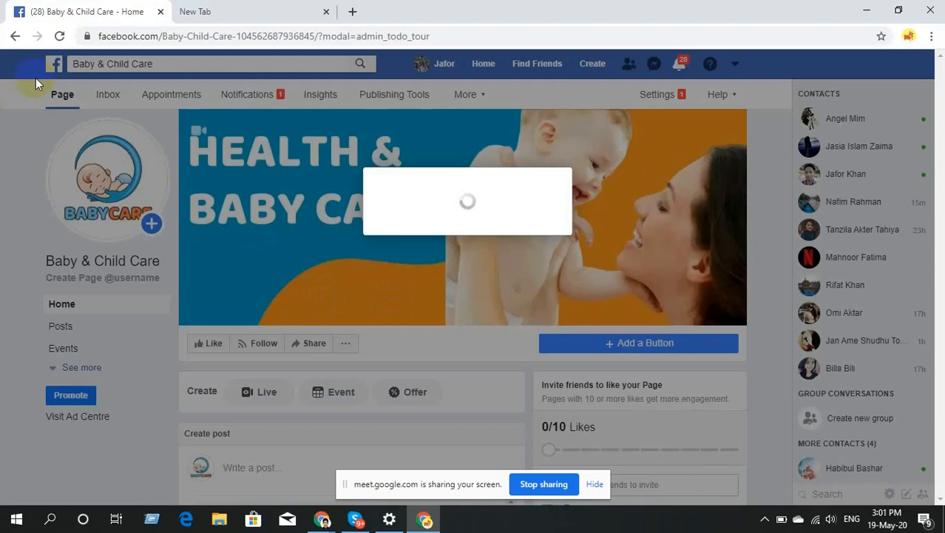
left_click(59, 37)
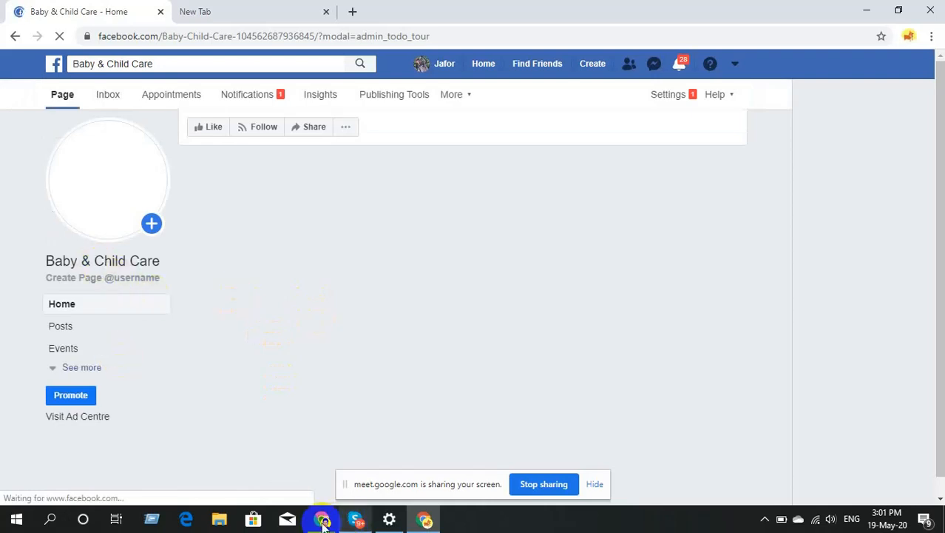
mouse_move(323, 523)
left_click(264, 491)
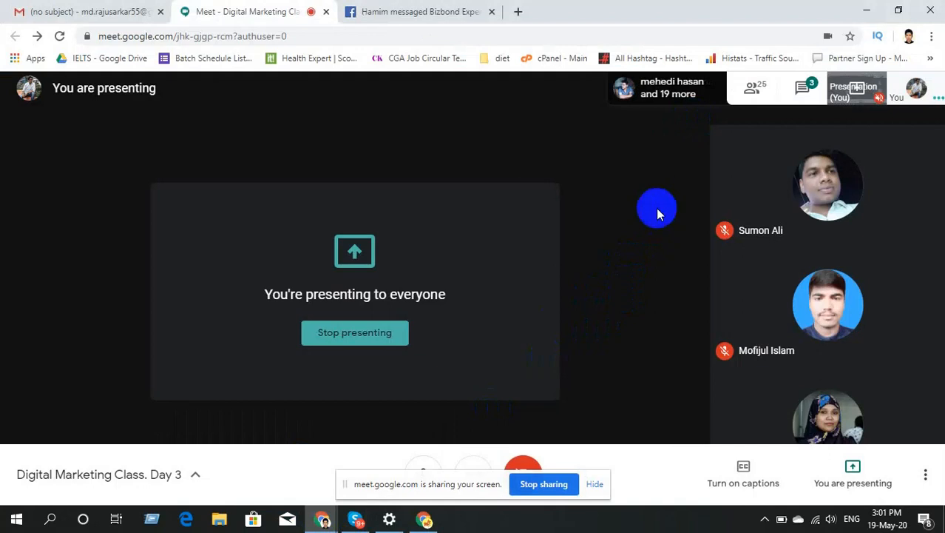
left_click(423, 520)
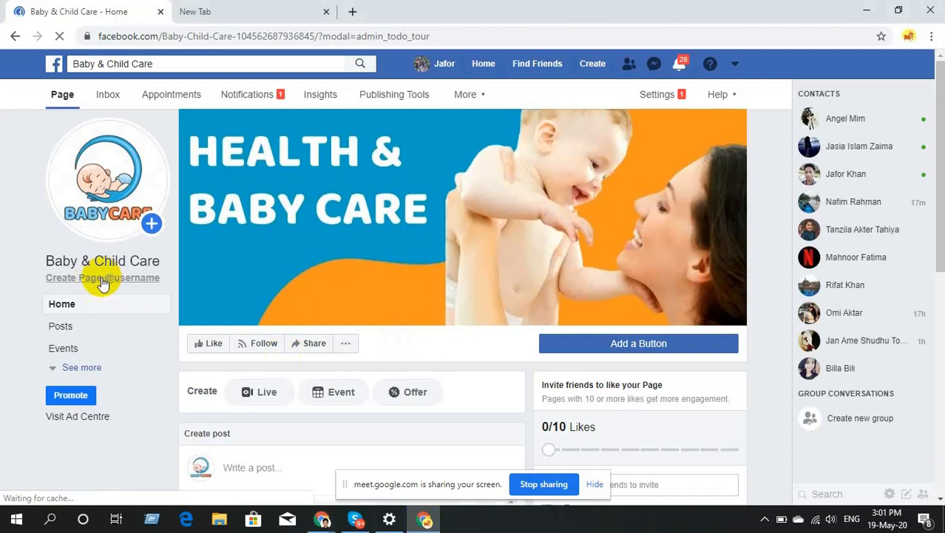
- Create "childcare36" as the page's username and close the confirmation
left_click(102, 278)
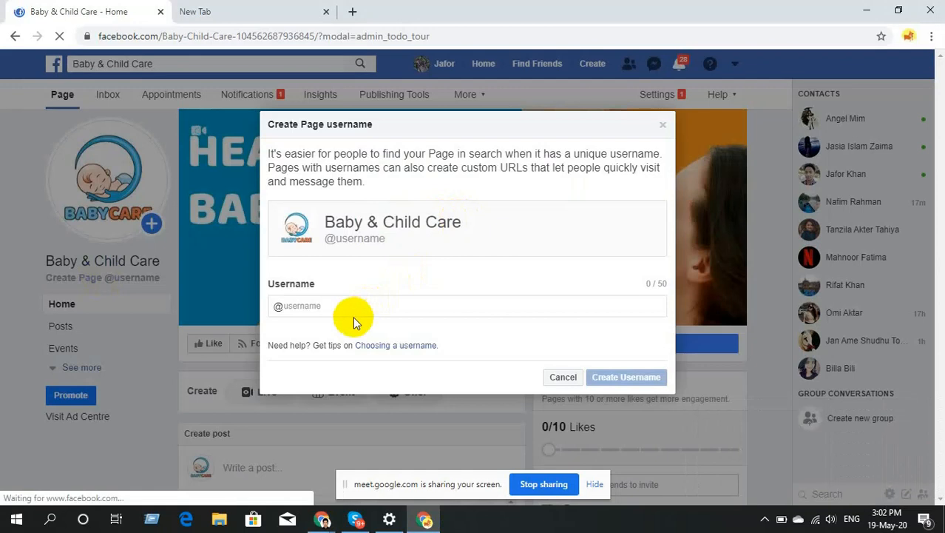
left_click(326, 306)
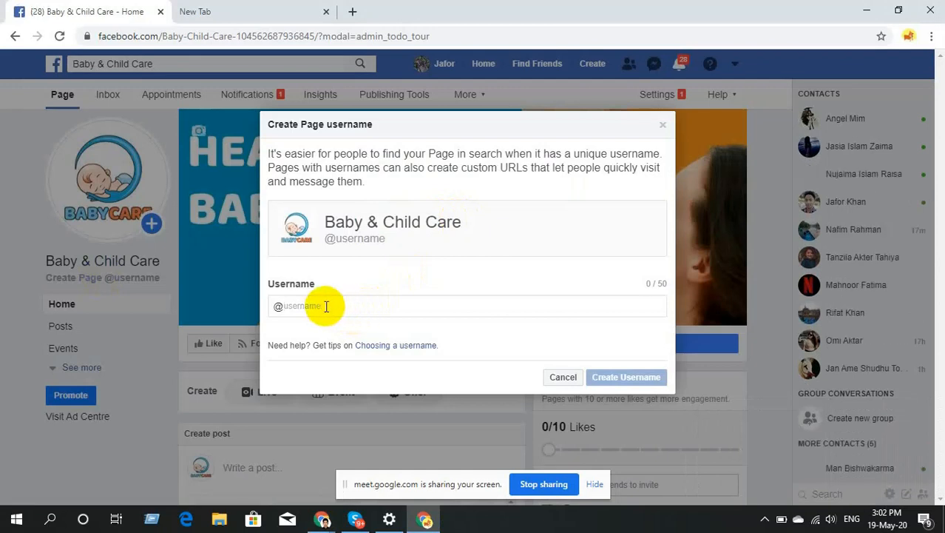
type("chil")
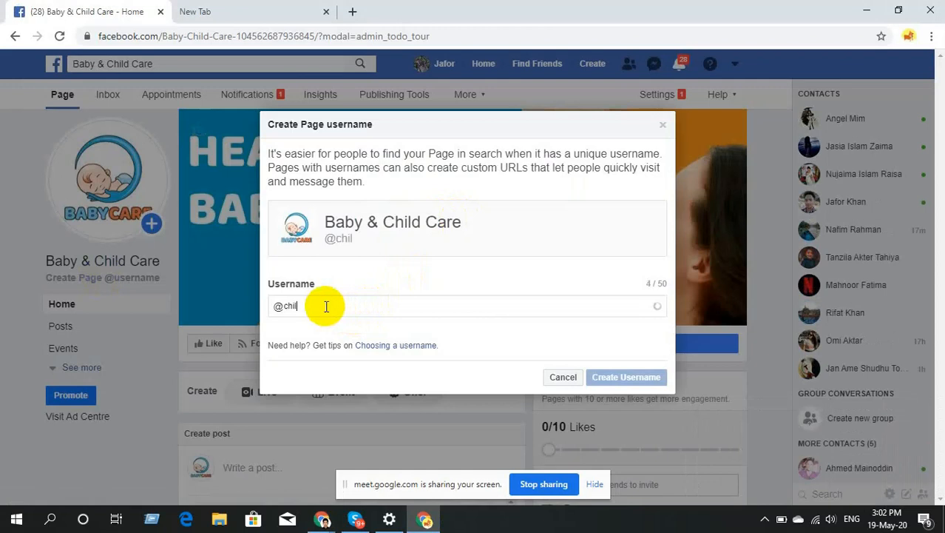
type("dcare")
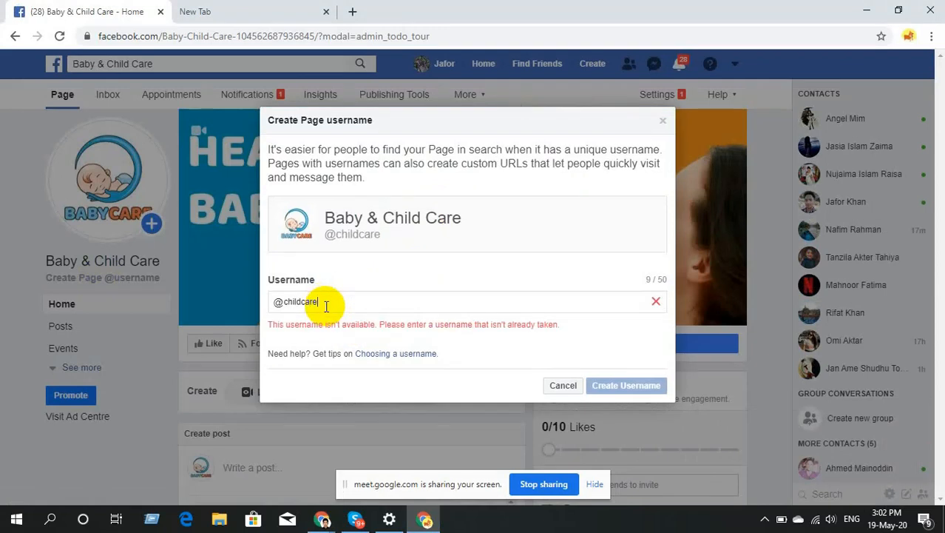
type("36")
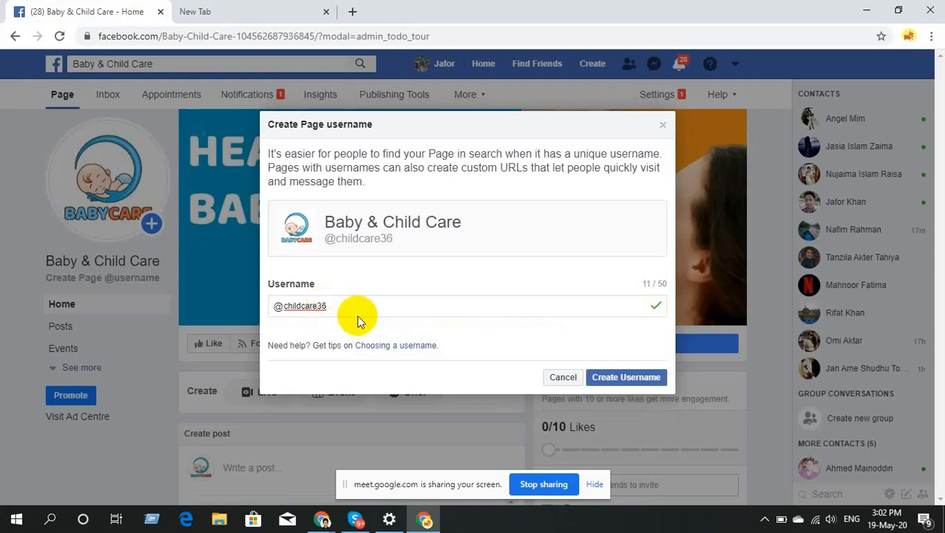
left_click(621, 383)
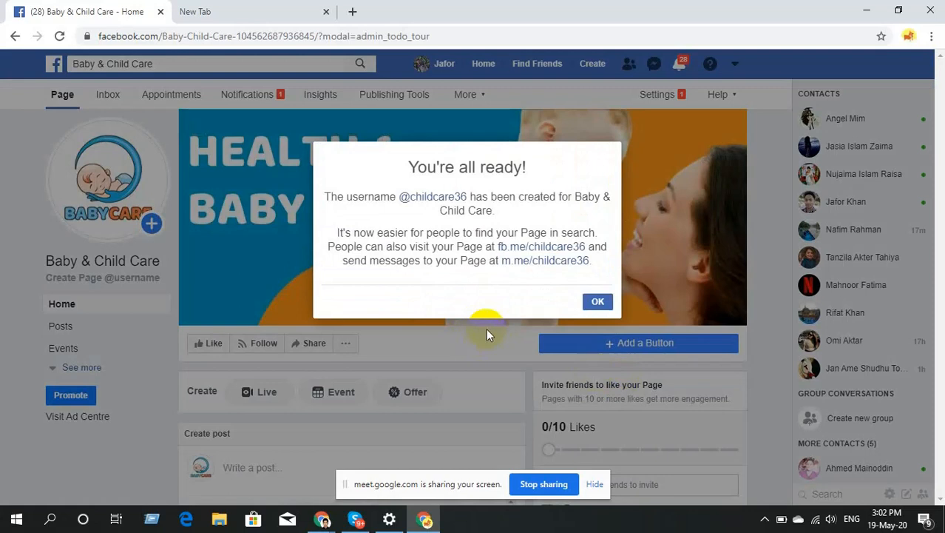
left_click(599, 301)
- Open Edit Page Info, examine its General, More, Hours and Location sections, and close it without changes
scroll(604, 297, "down", 3)
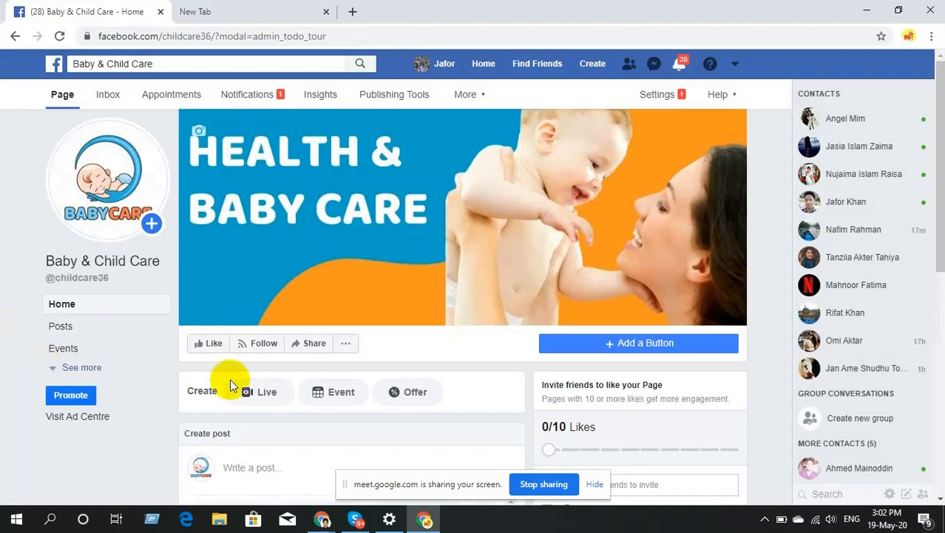
left_click(347, 344)
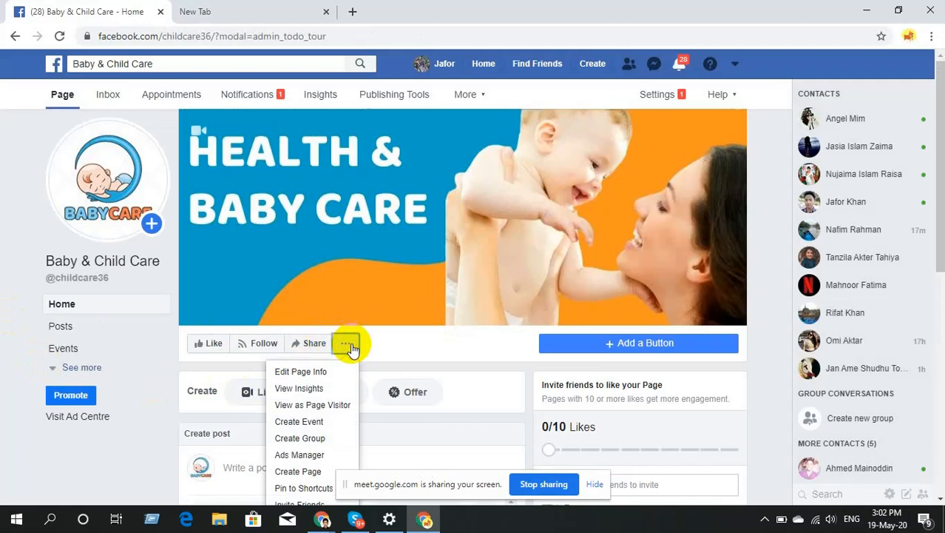
left_click(302, 371)
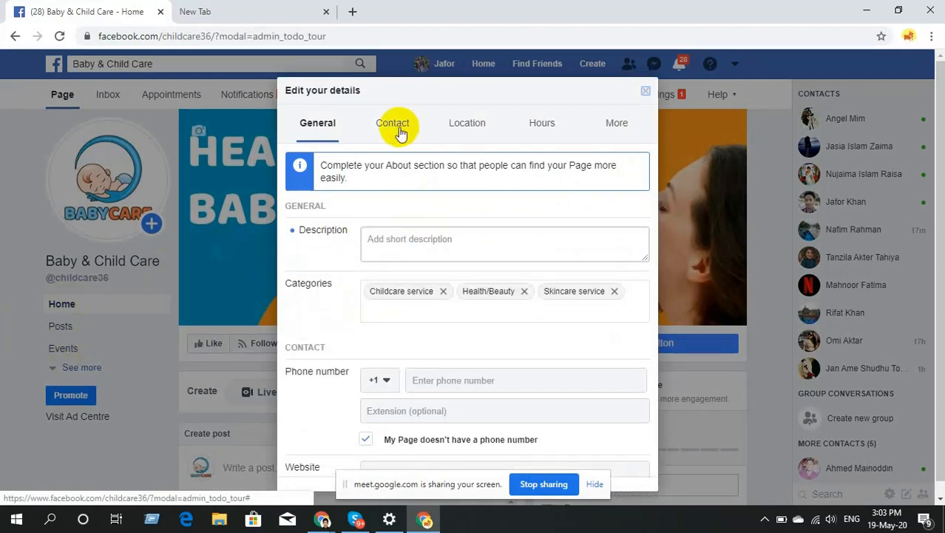
scroll(423, 178, "down", 1)
scroll(497, 304, "down", 3)
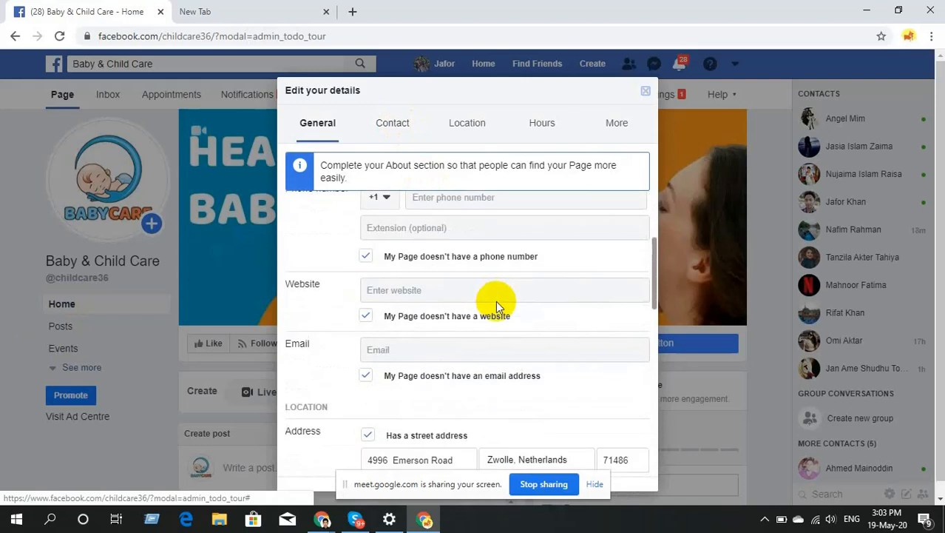
scroll(496, 301, "up", 4)
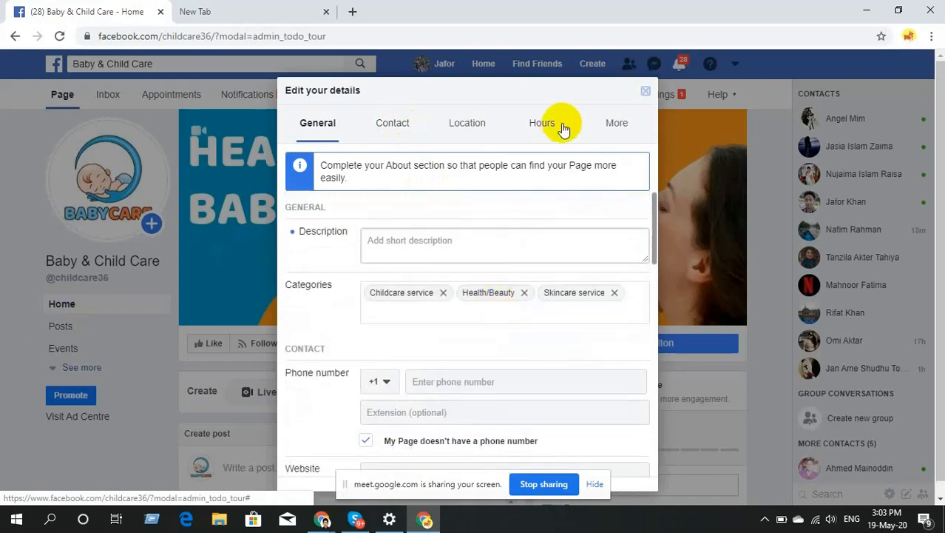
left_click(613, 123)
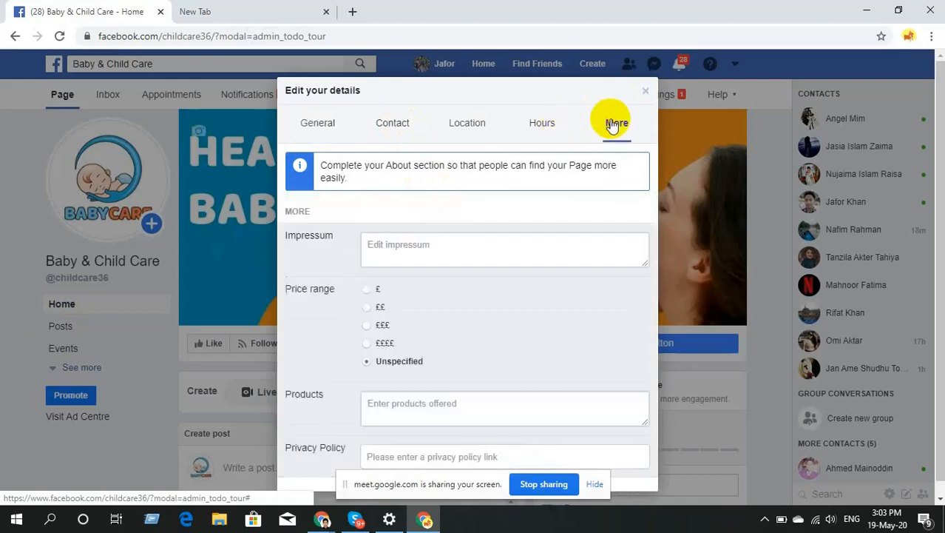
left_click(542, 128)
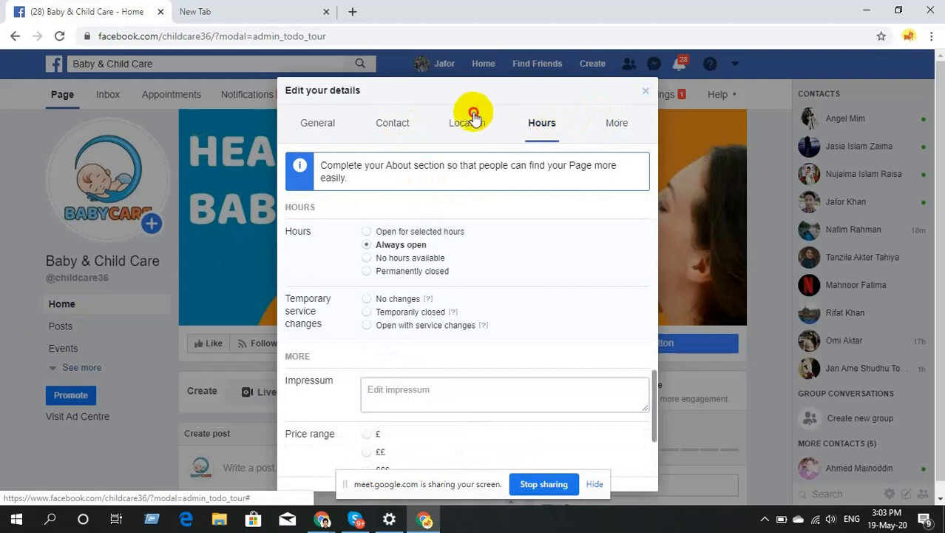
left_click(400, 129)
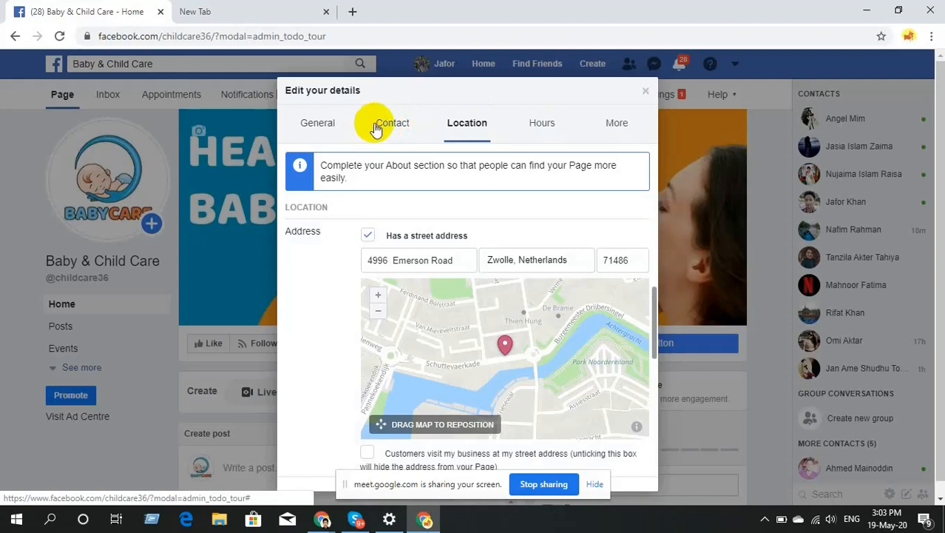
left_click(335, 126)
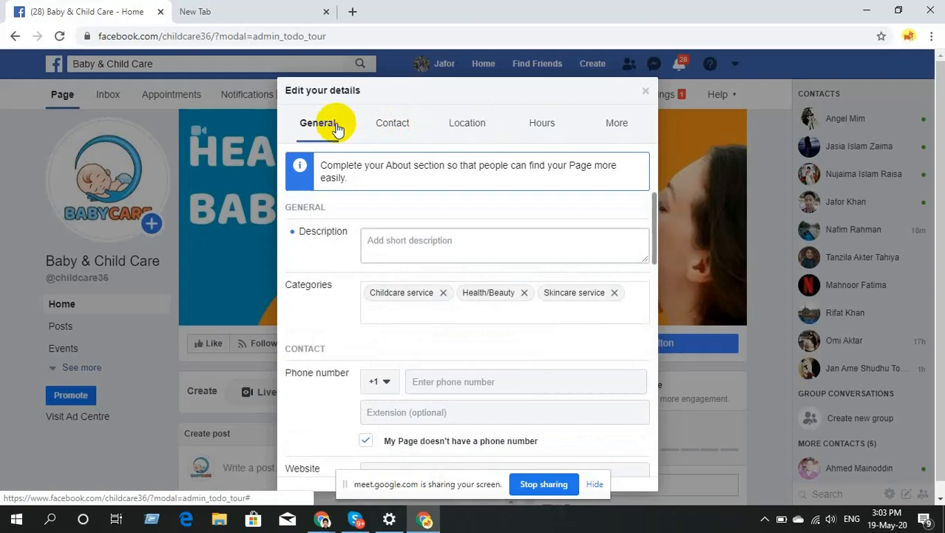
left_click(645, 96)
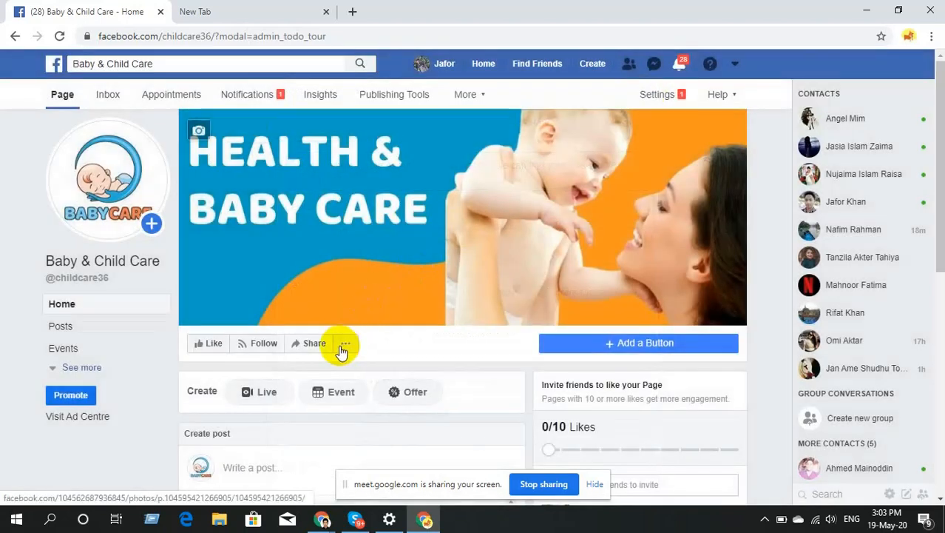
- Look through the page's additional actions, reexamine the Edit Page Info fields from categories to privacy policy, and close the form
left_click(344, 346)
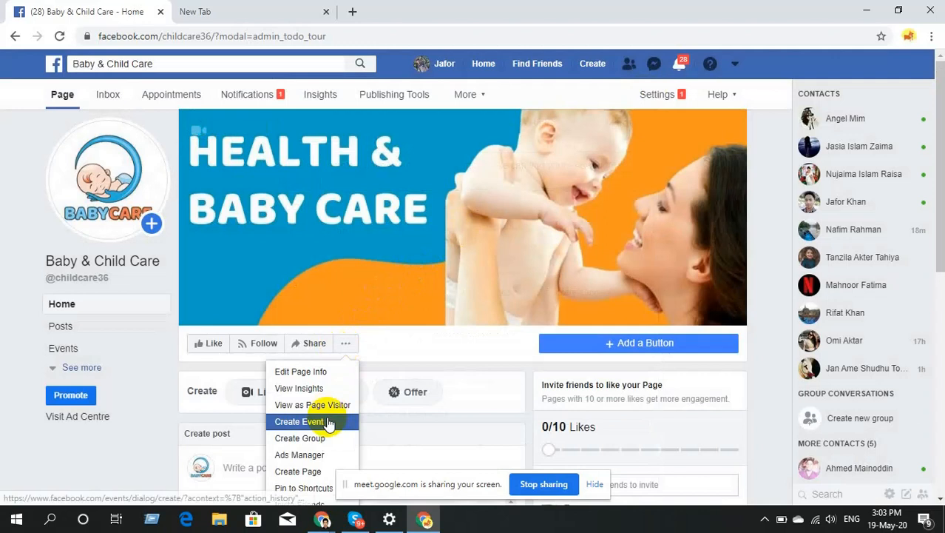
scroll(329, 423, "down", 1)
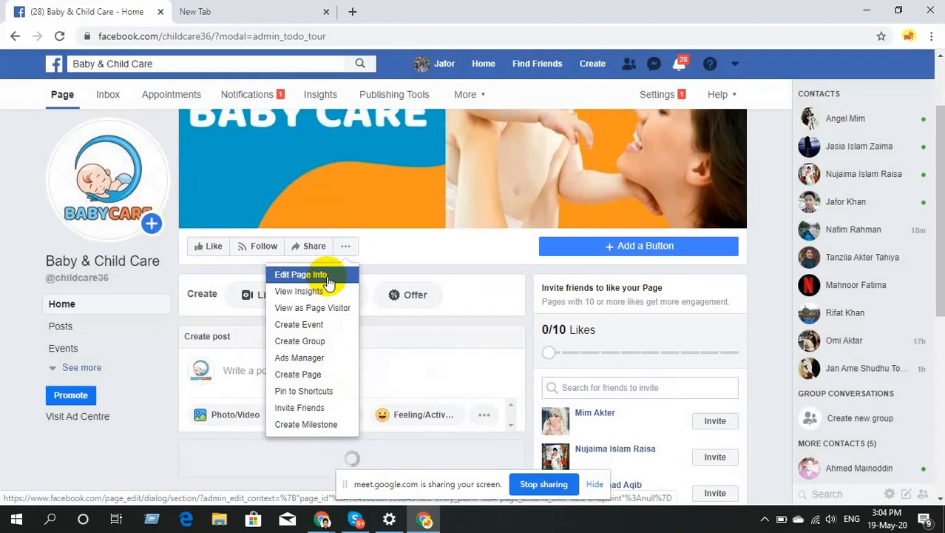
left_click(324, 279)
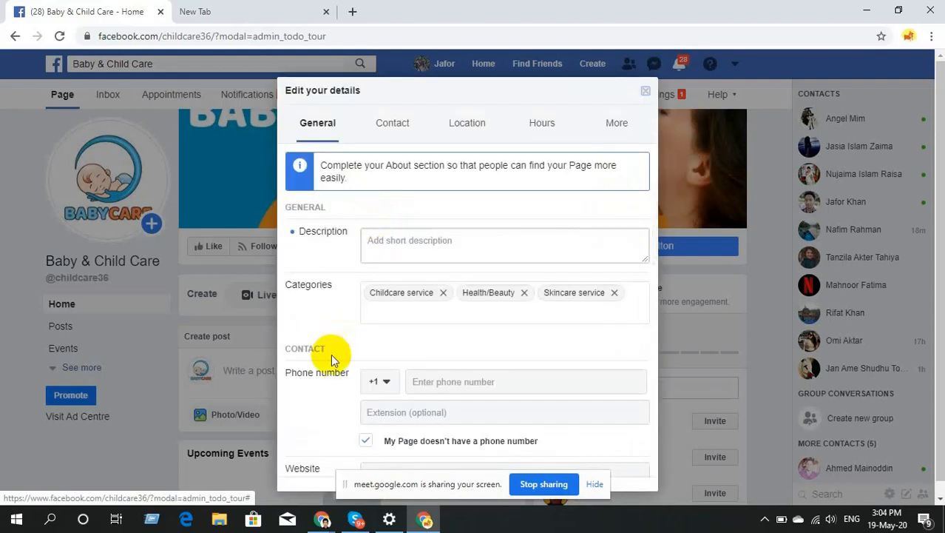
scroll(437, 299, "down", 8)
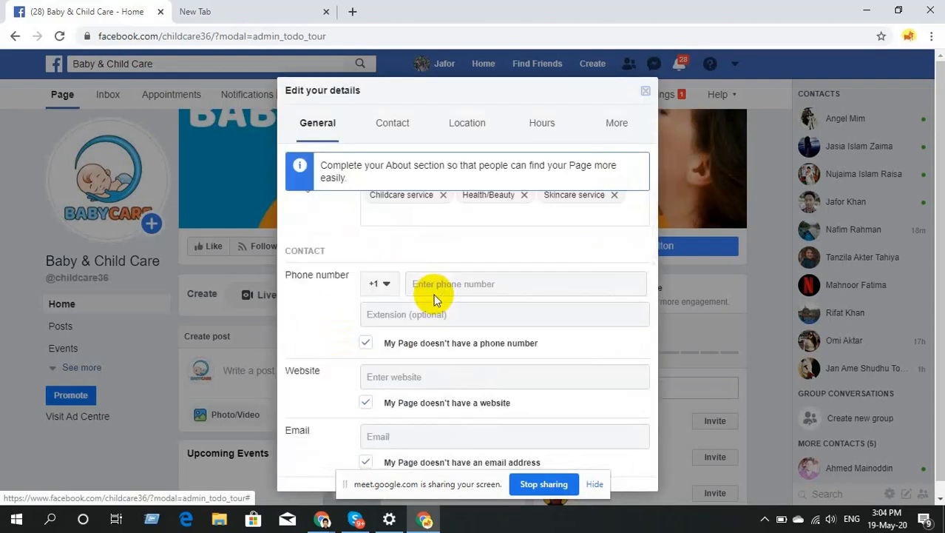
scroll(470, 341, "down", 5)
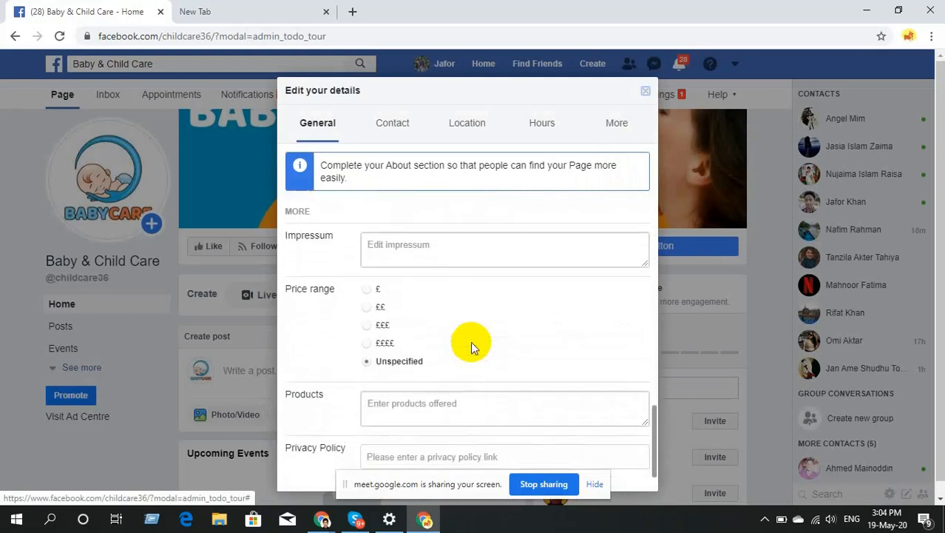
scroll(386, 253, "up", 4)
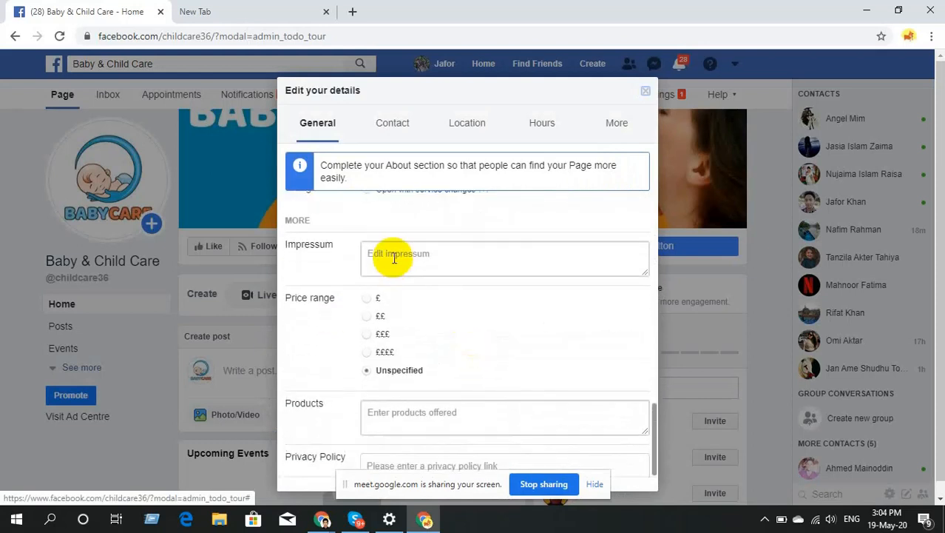
scroll(355, 244, "up", 1)
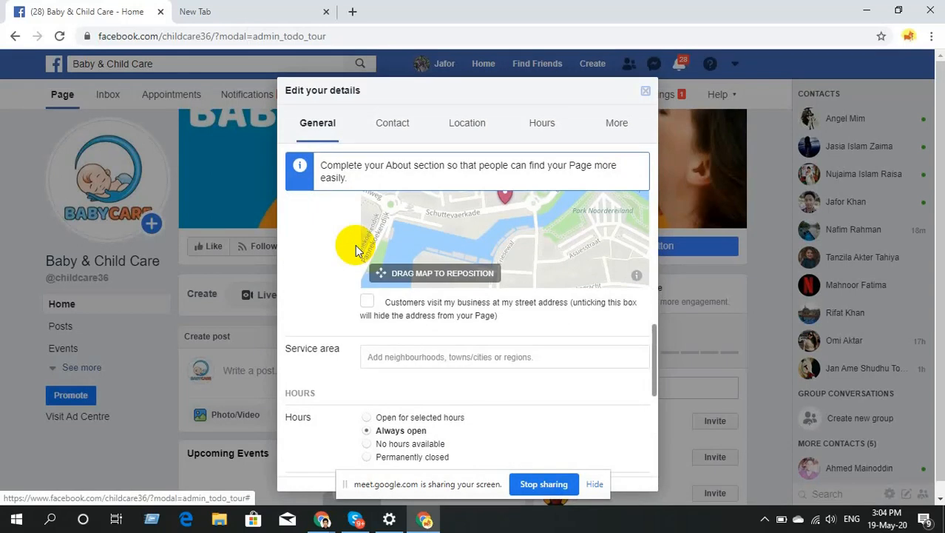
left_click(644, 94)
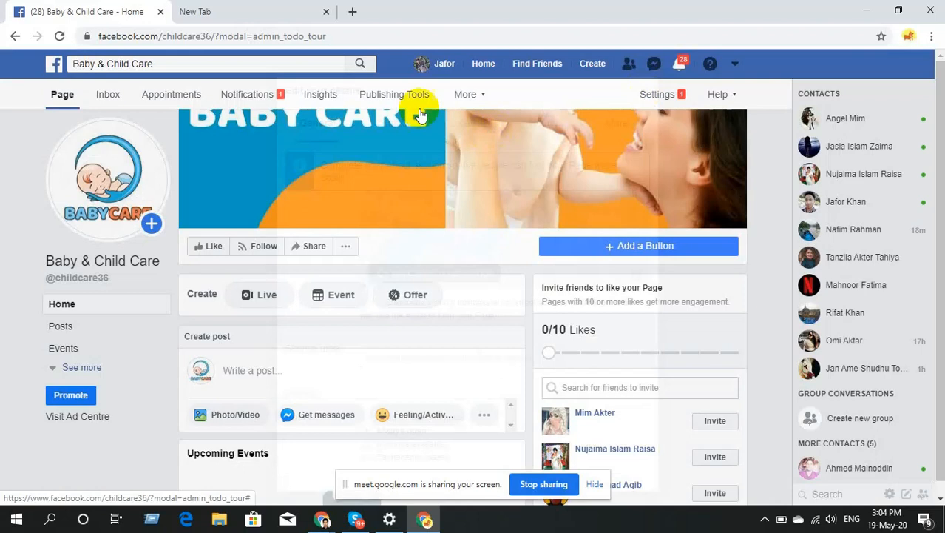
- Expand the page's section list, open About and examine its general, hours, business and contact details
left_click(469, 94)
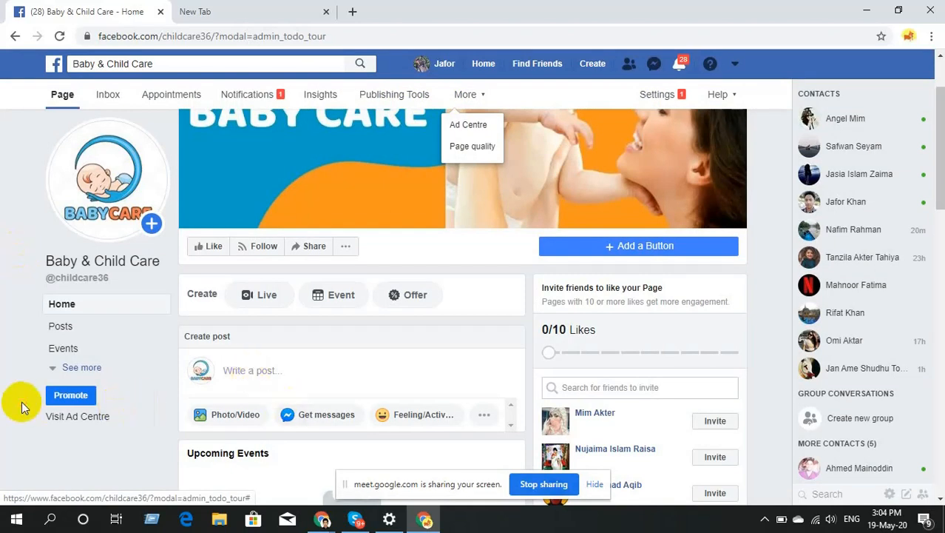
left_click(73, 369)
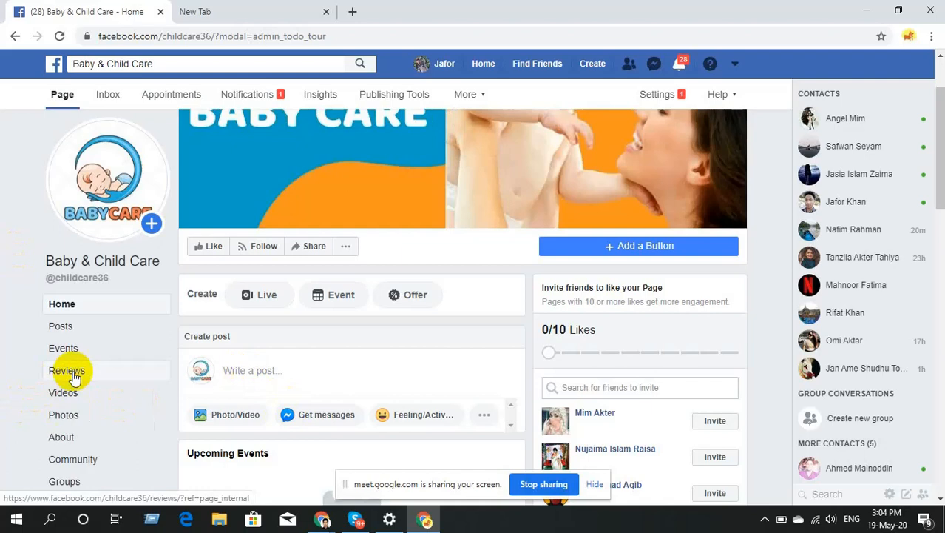
left_click(63, 446)
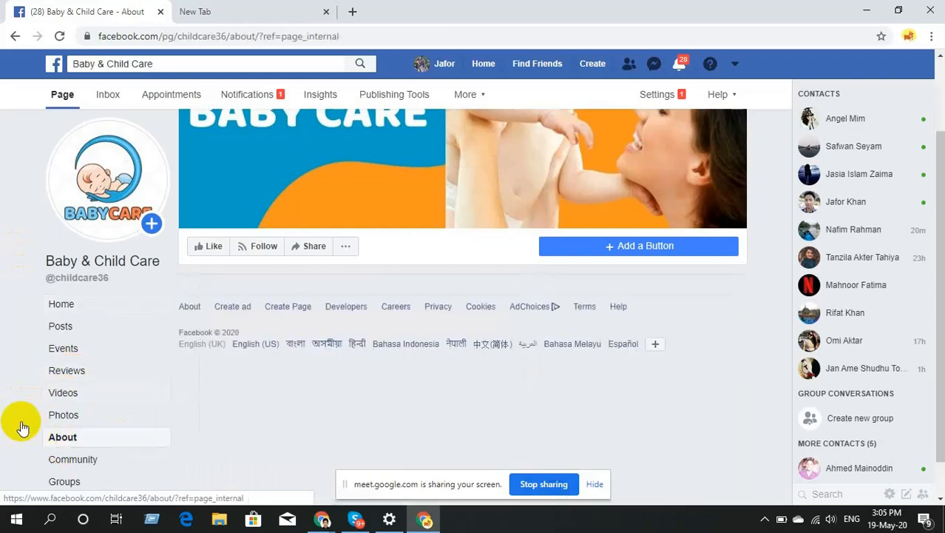
scroll(244, 372, "down", 1)
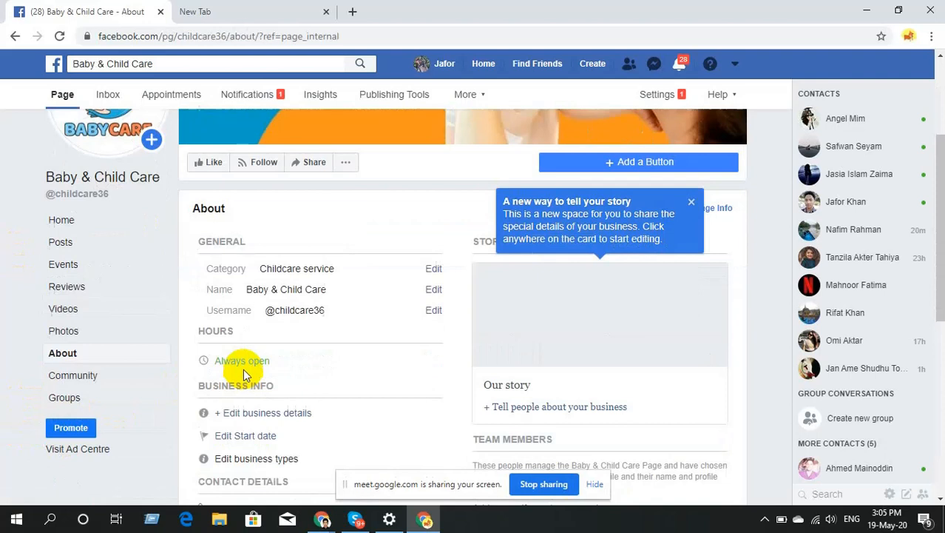
scroll(243, 368, "down", 1)
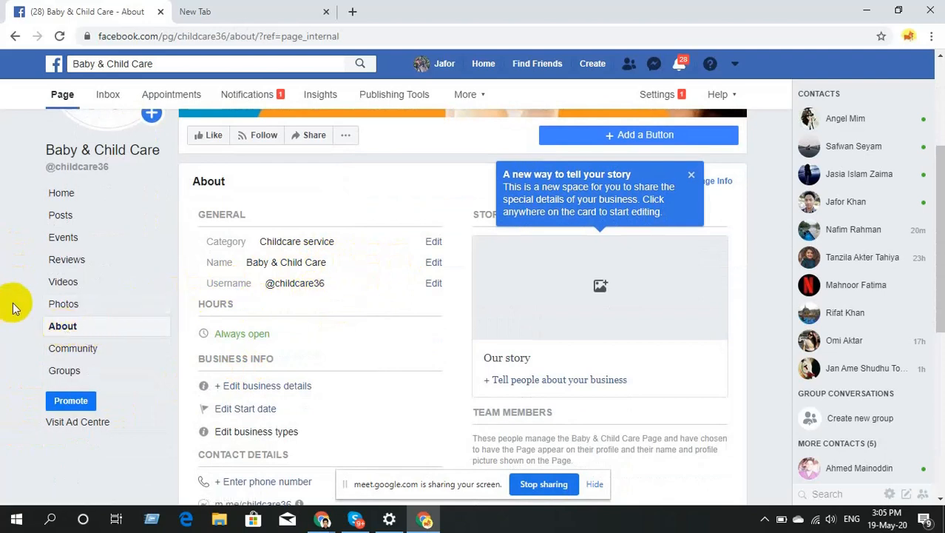
scroll(25, 308, "up", 1)
scroll(211, 282, "up", 3)
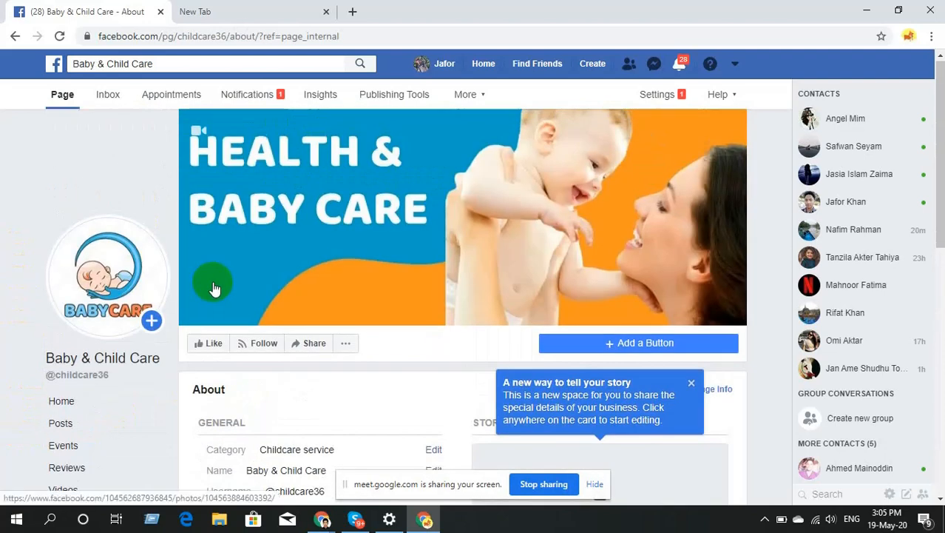
scroll(438, 352, "down", 1)
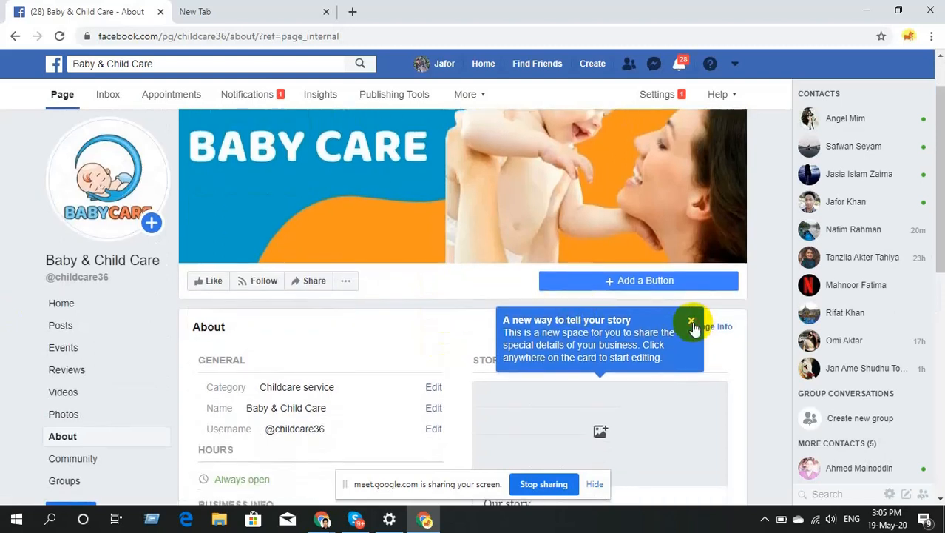
- Dismiss the story tip, start adding a Page button and try the Send Message option for contacting the business
left_click(692, 321)
scroll(666, 318, "down", 1)
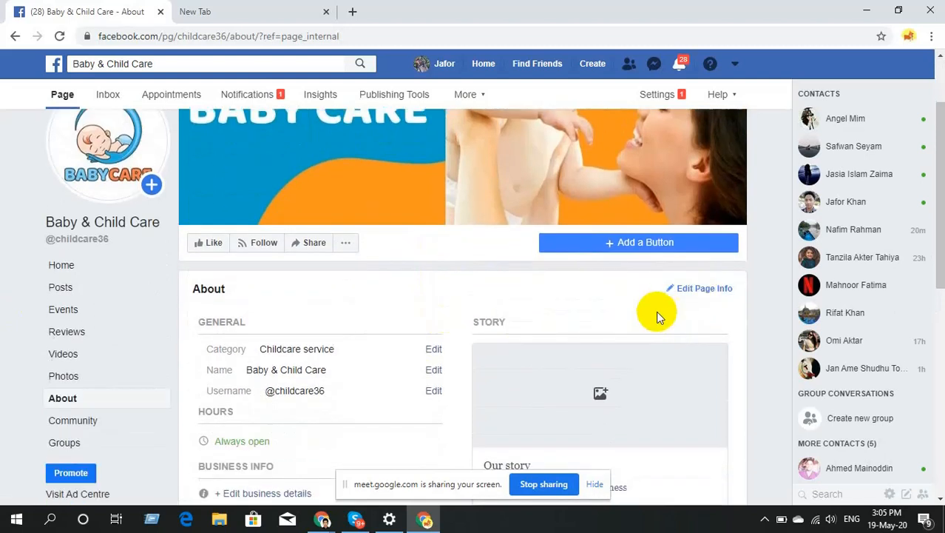
left_click(619, 245)
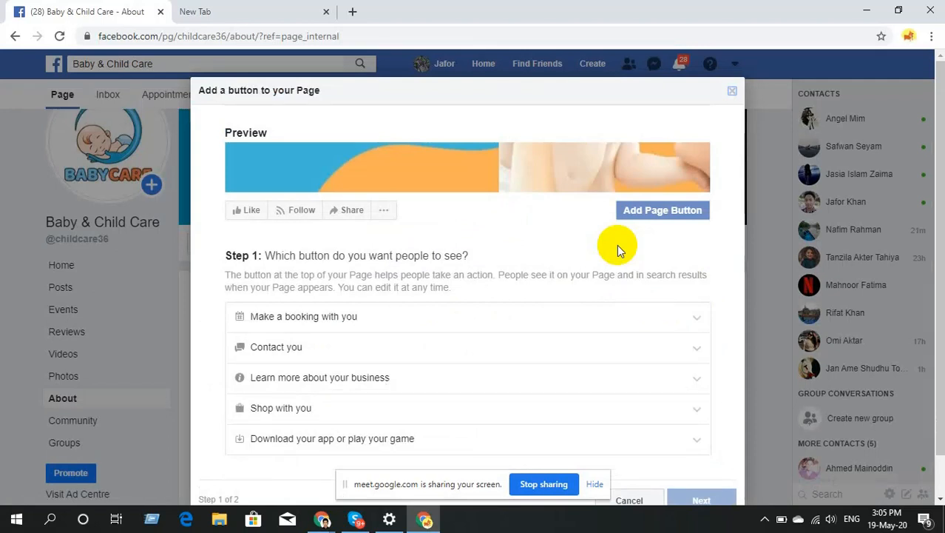
left_click(339, 352)
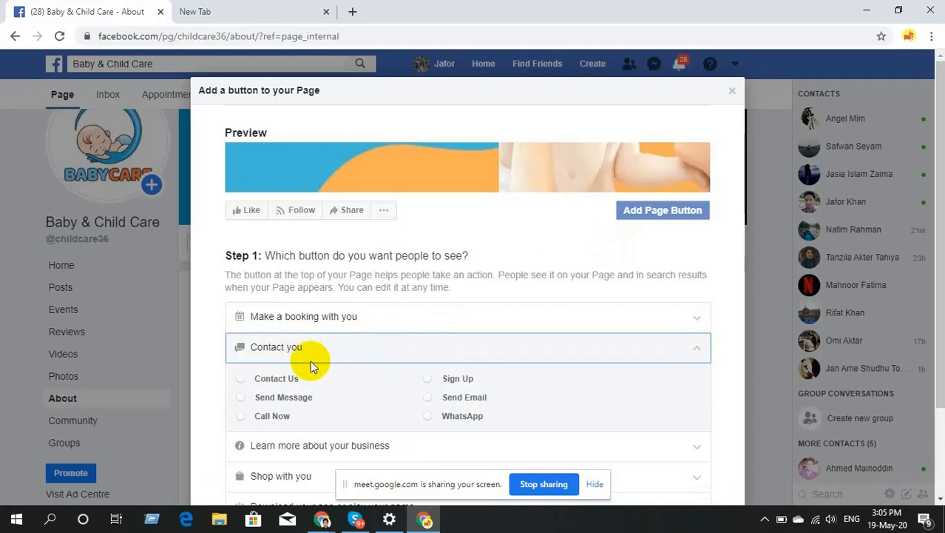
left_click(250, 398)
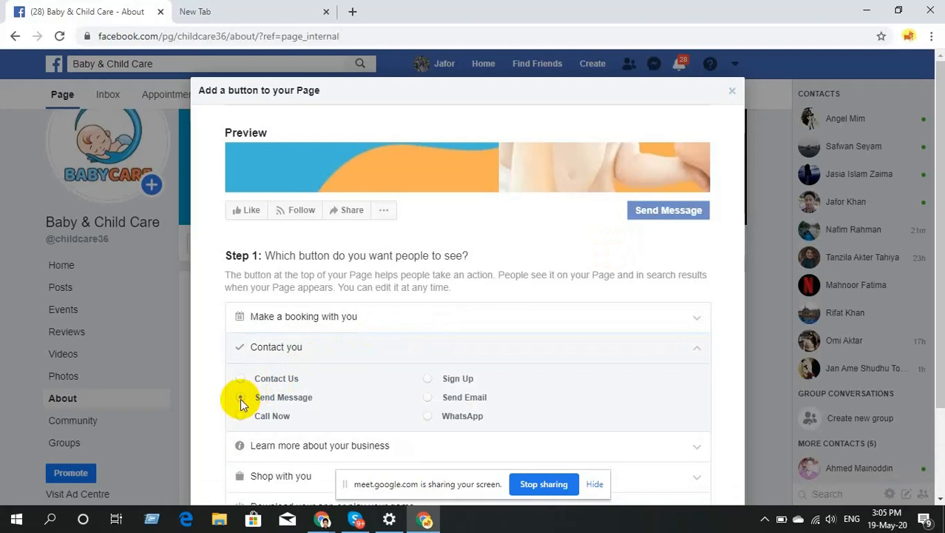
scroll(433, 406, "down", 3)
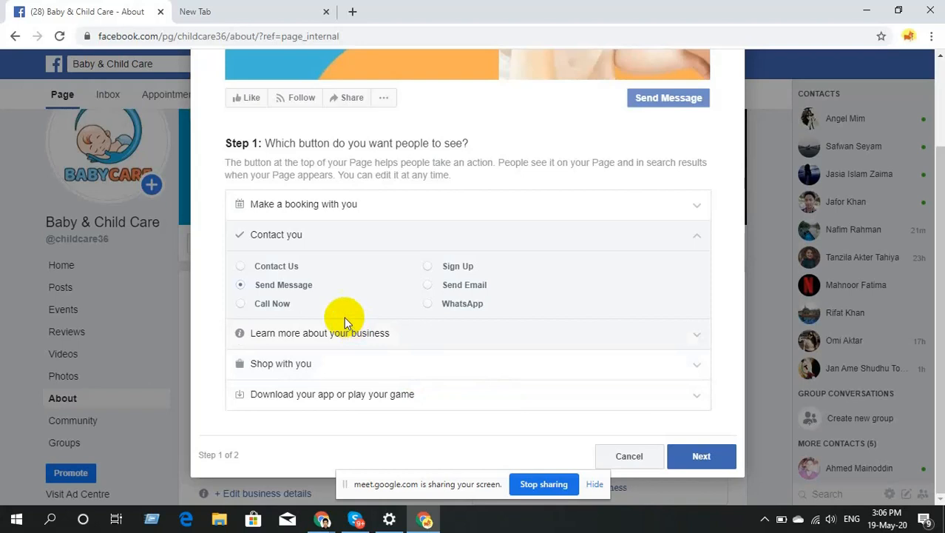
- Try Shop Now as the Page button, open its website link destination and cancel without entering a link
left_click(381, 366)
left_click(245, 347)
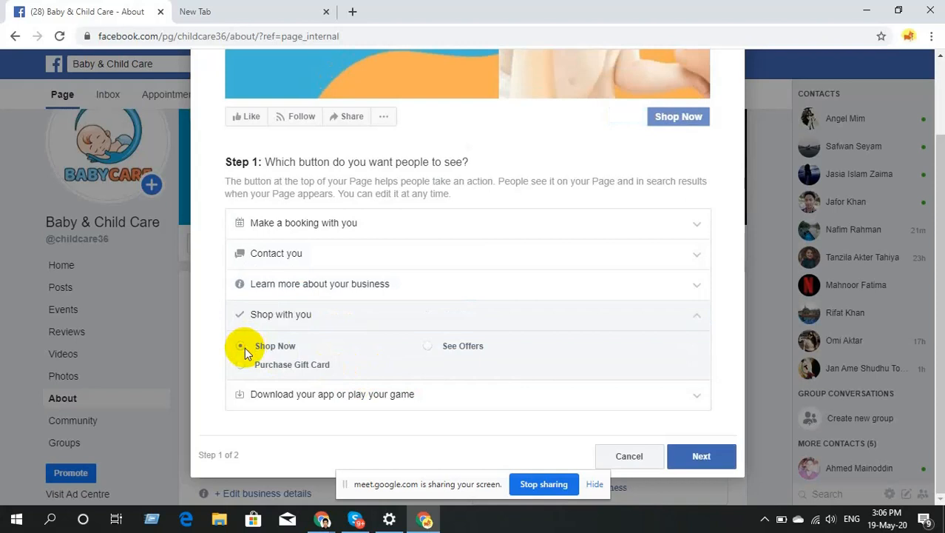
left_click(678, 456)
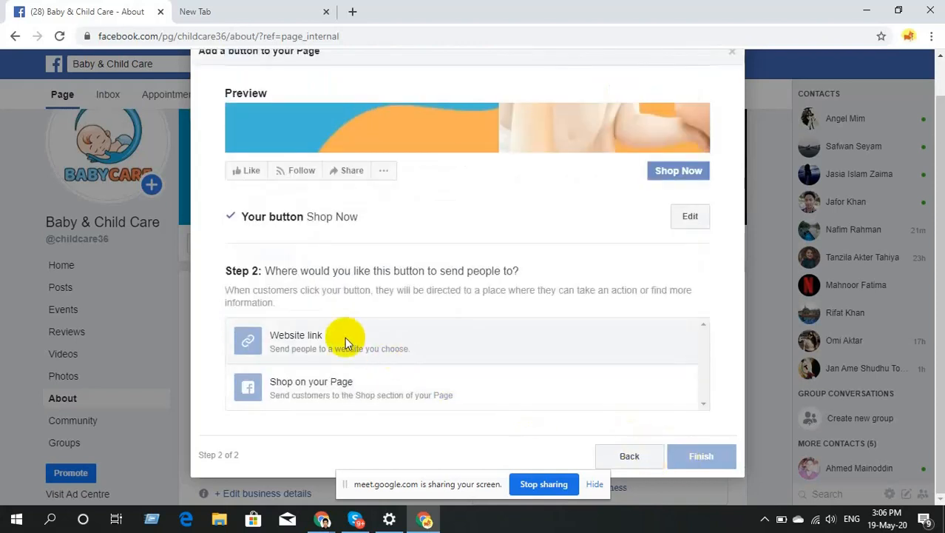
left_click(414, 333)
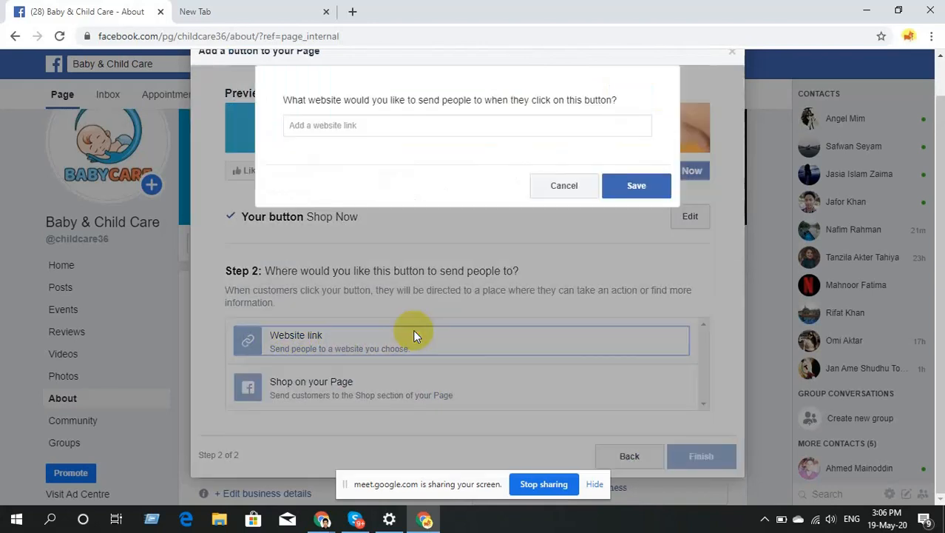
left_click(334, 125)
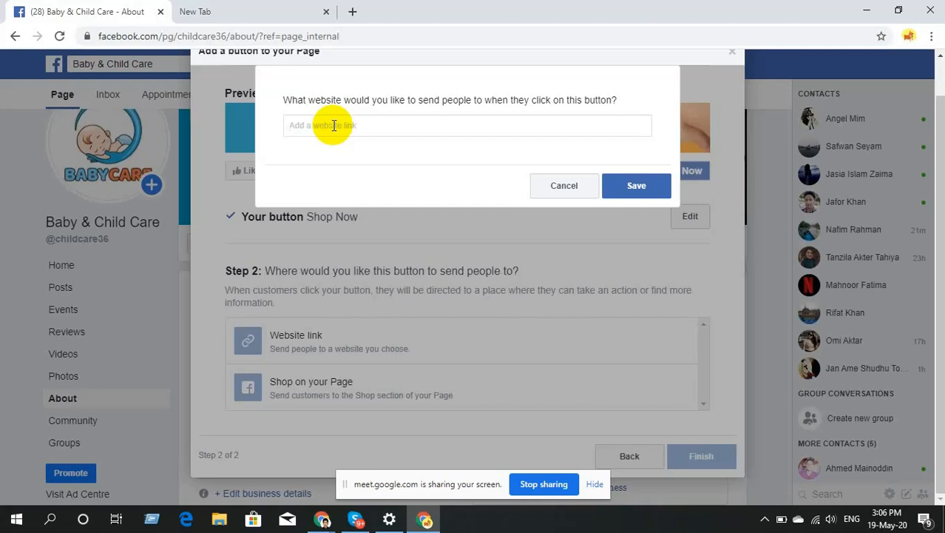
left_click(565, 189)
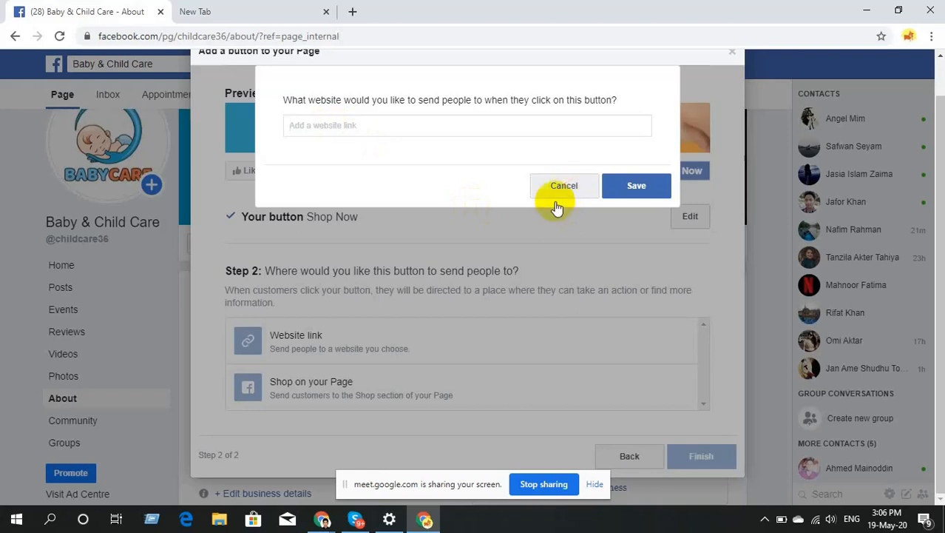
- Switch to the Google Meet call, admit the waiting participant and return to the Facebook page
left_click(332, 521)
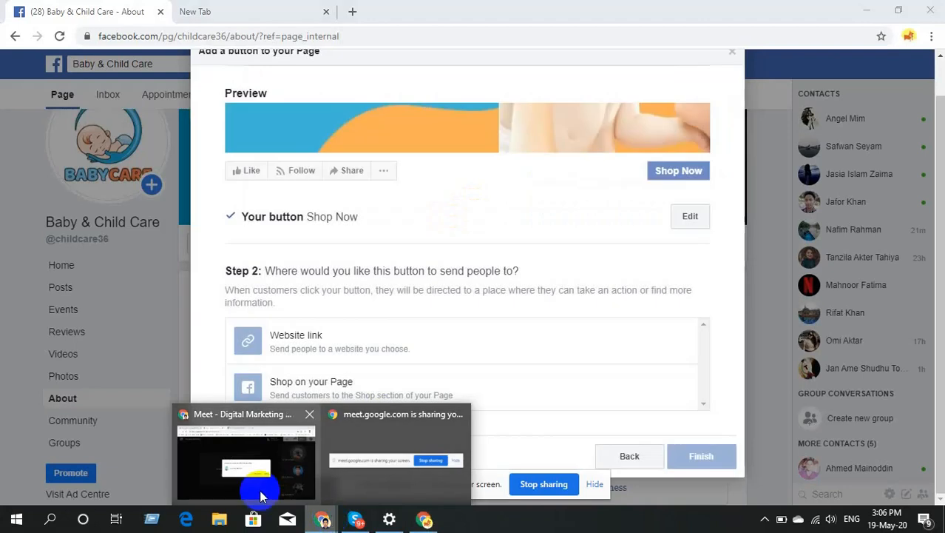
left_click(253, 489)
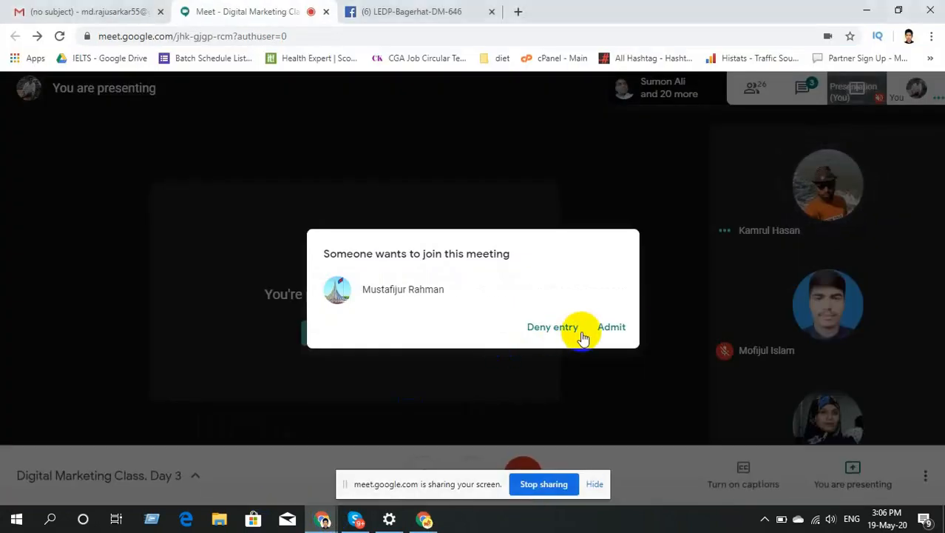
left_click(615, 332)
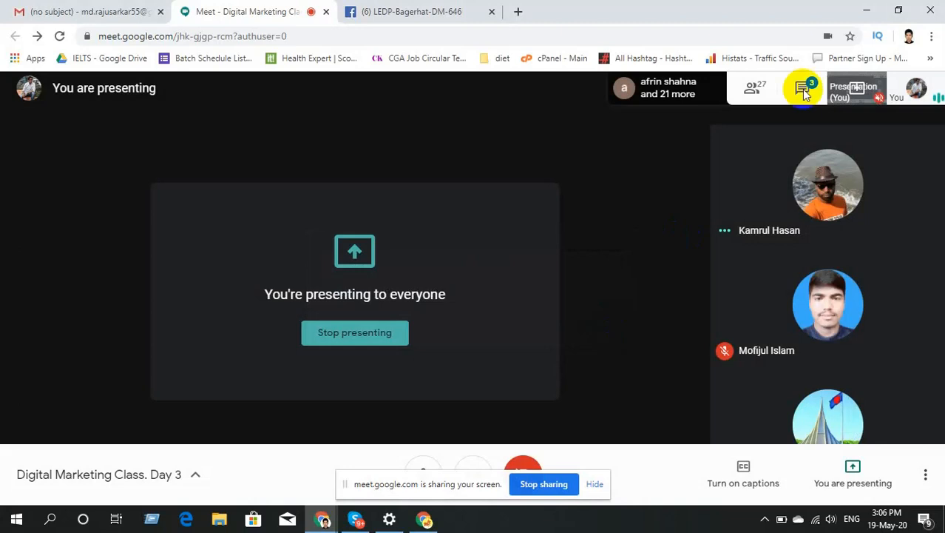
left_click(870, 9)
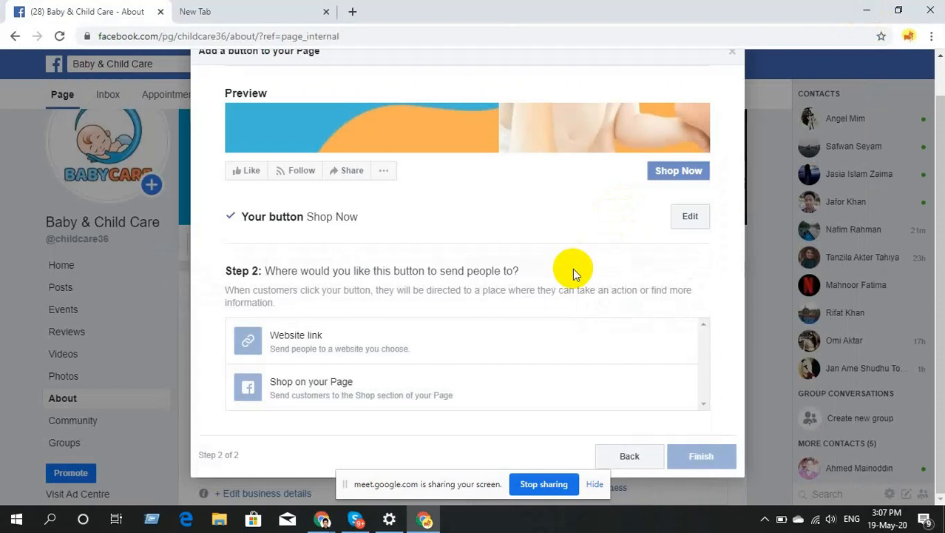
- Admit another waiting participant to the Google Meet class and go back to Facebook's Page button form
scroll(505, 238, "up", 1)
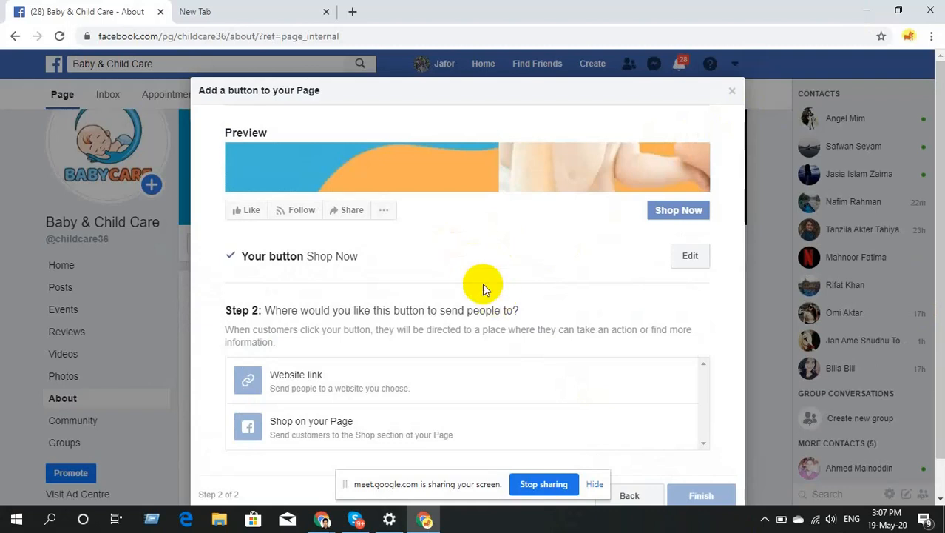
left_click(321, 518)
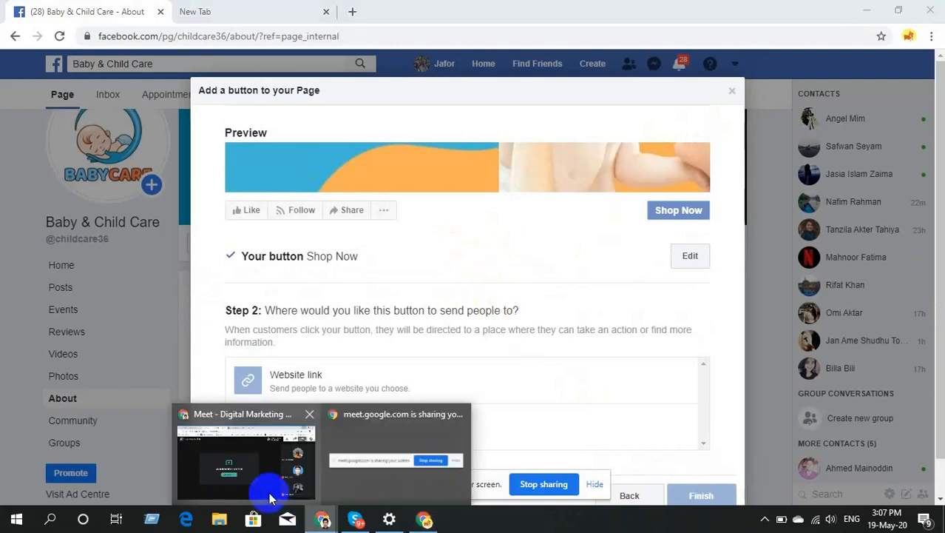
left_click(270, 497)
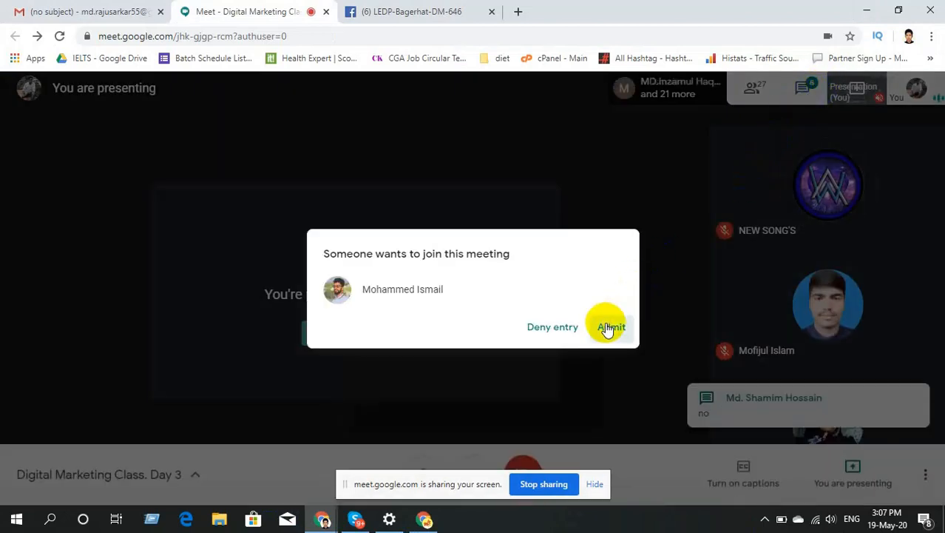
left_click(611, 327)
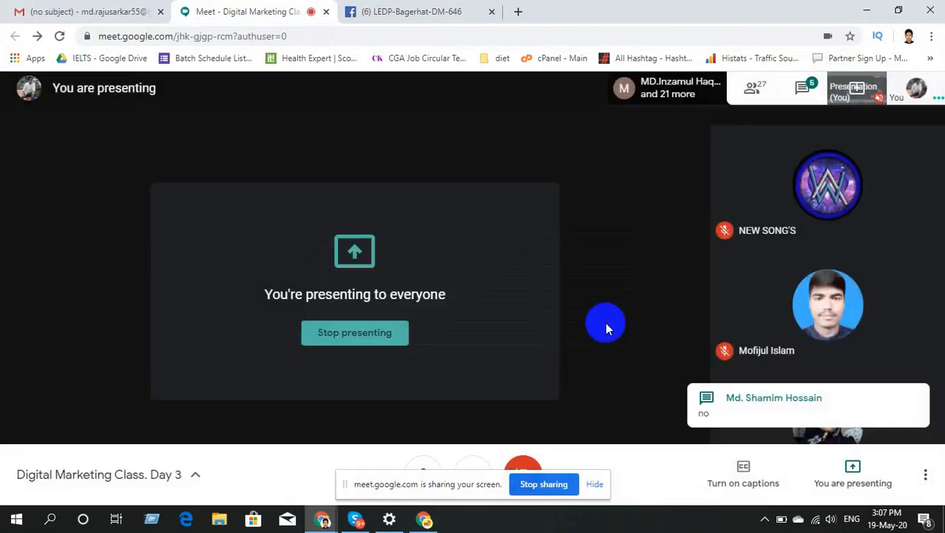
left_click(423, 520)
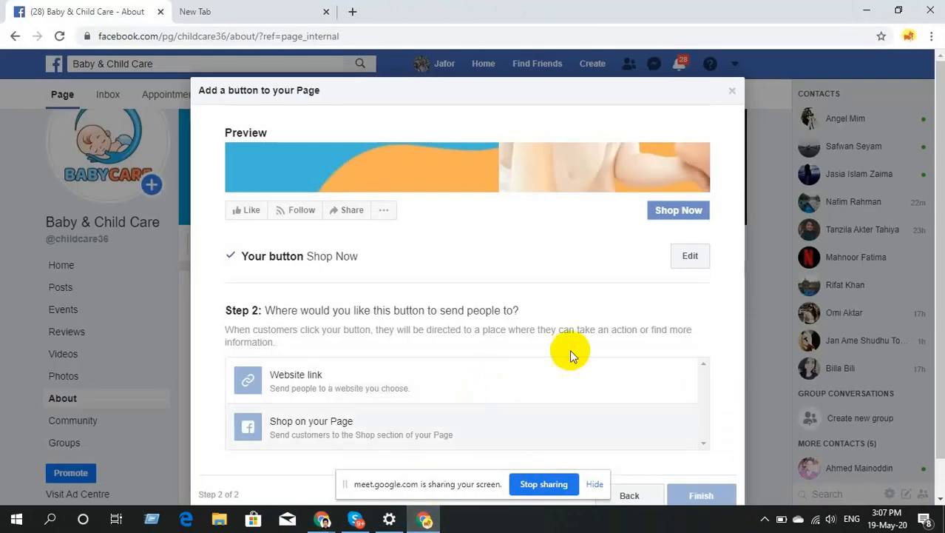
- Close and reopen the Page button form, try Shop on your Page as the Shop Now destination, and close the form without finishing
left_click(733, 93)
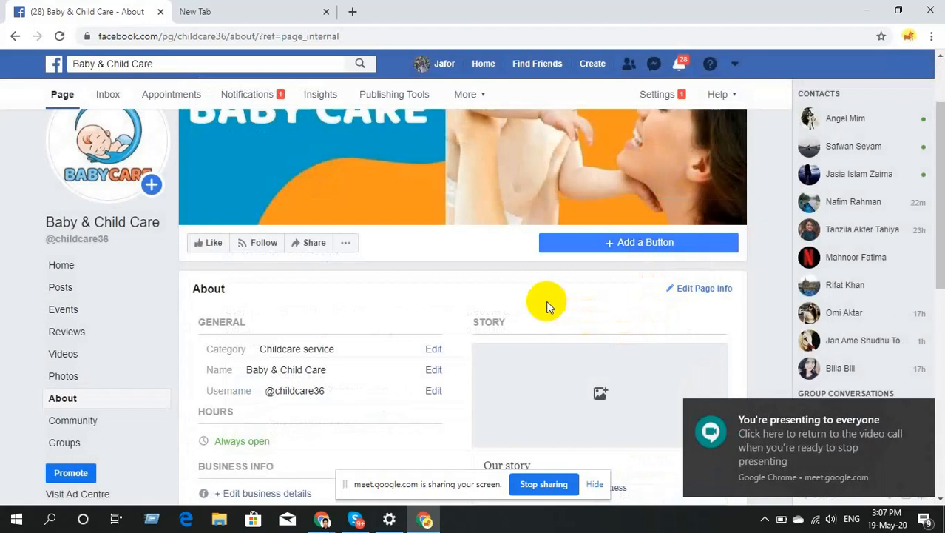
scroll(85, 348, "up", 2)
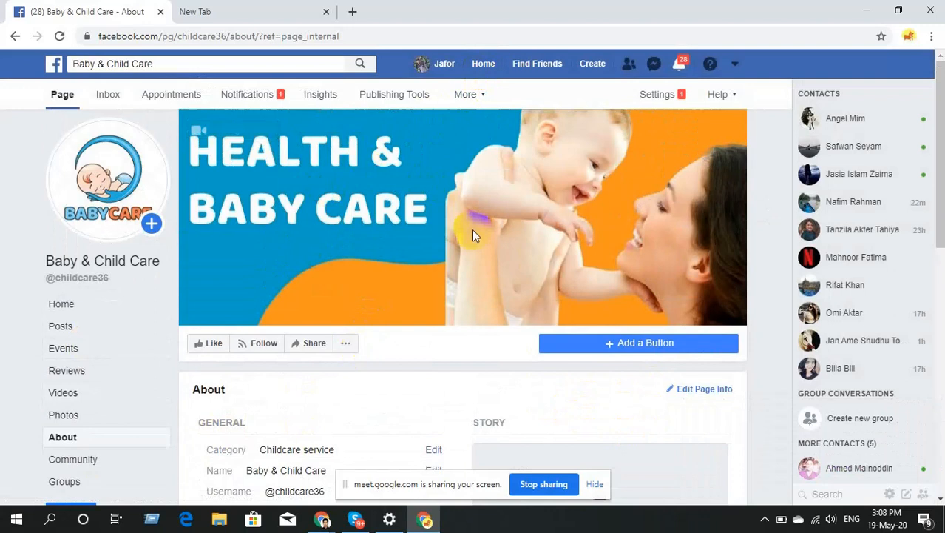
left_click(645, 343)
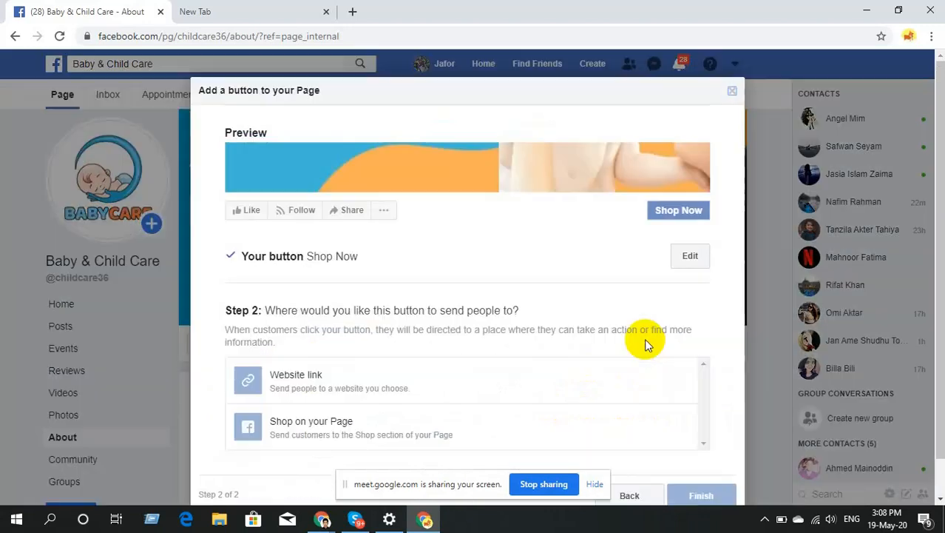
scroll(287, 451, "down", 2)
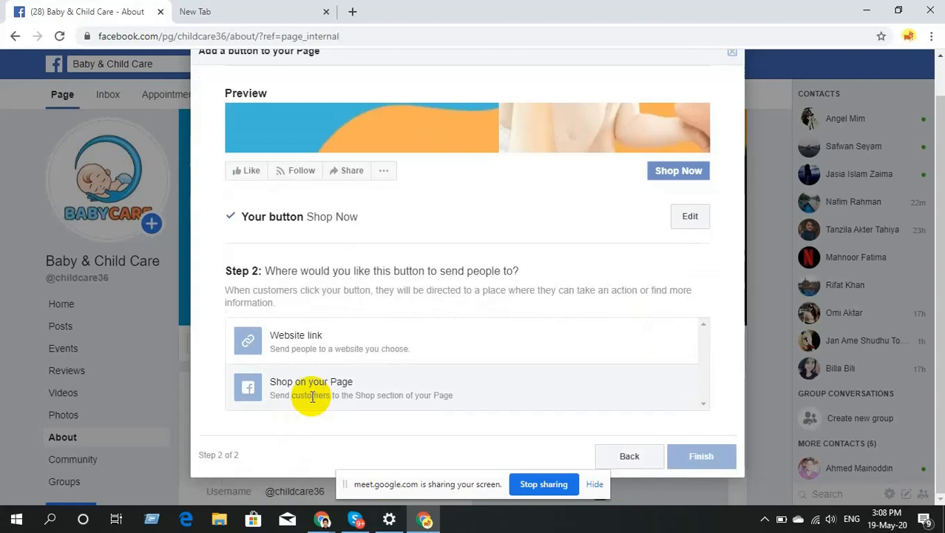
left_click(312, 396)
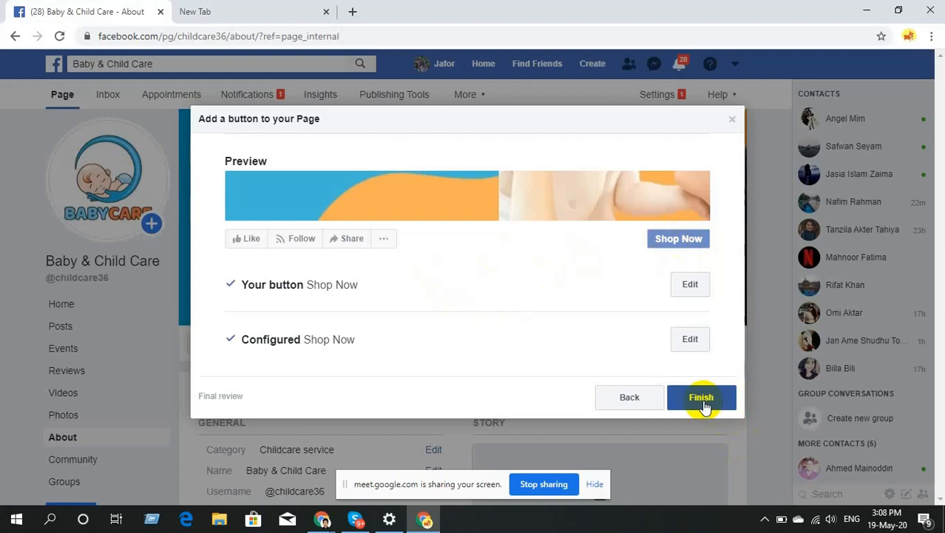
left_click(646, 401)
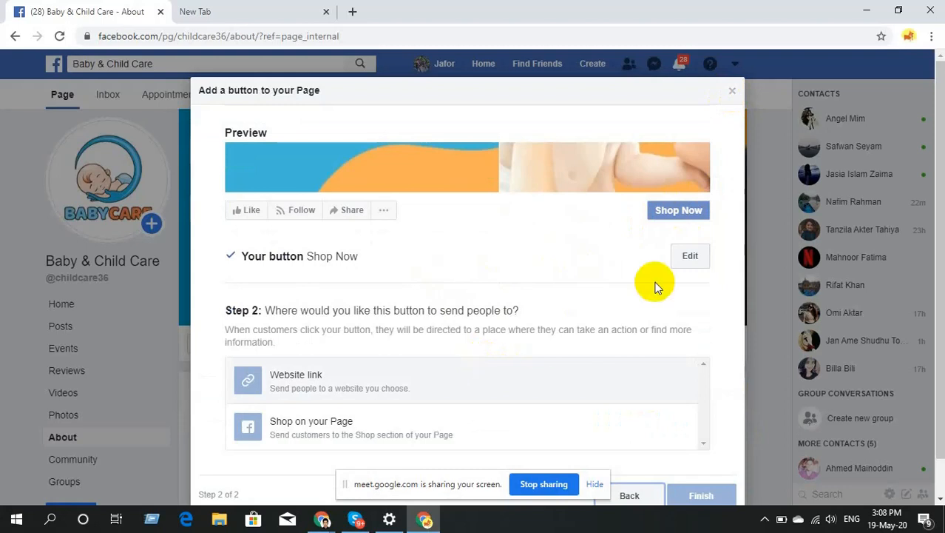
left_click(734, 97)
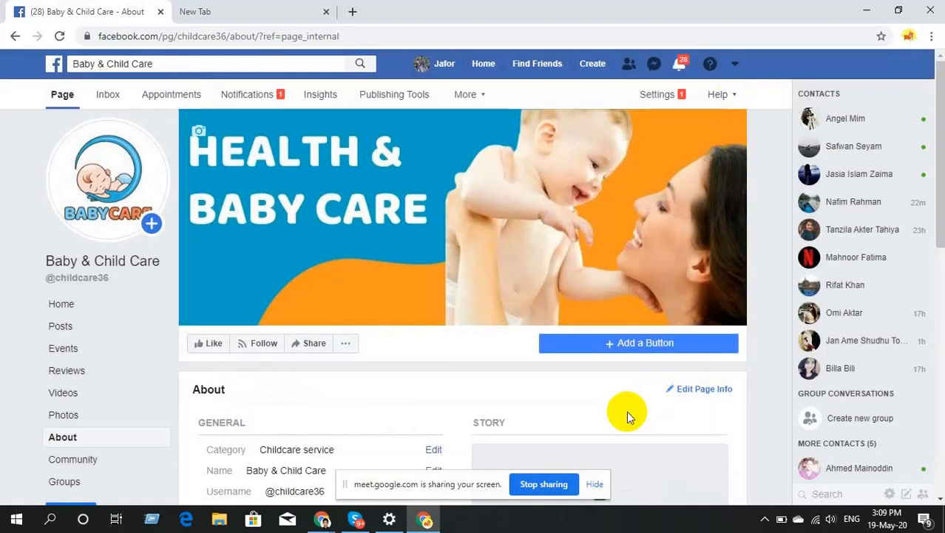
- Open the Page's Templates and tabs settings, review the tab list and move the Posts tab below Events
left_click(660, 99)
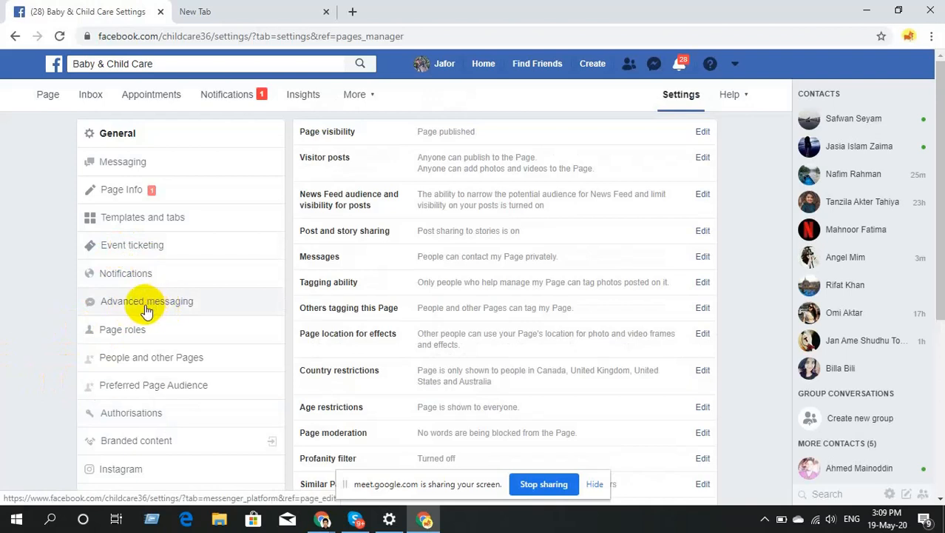
left_click(130, 224)
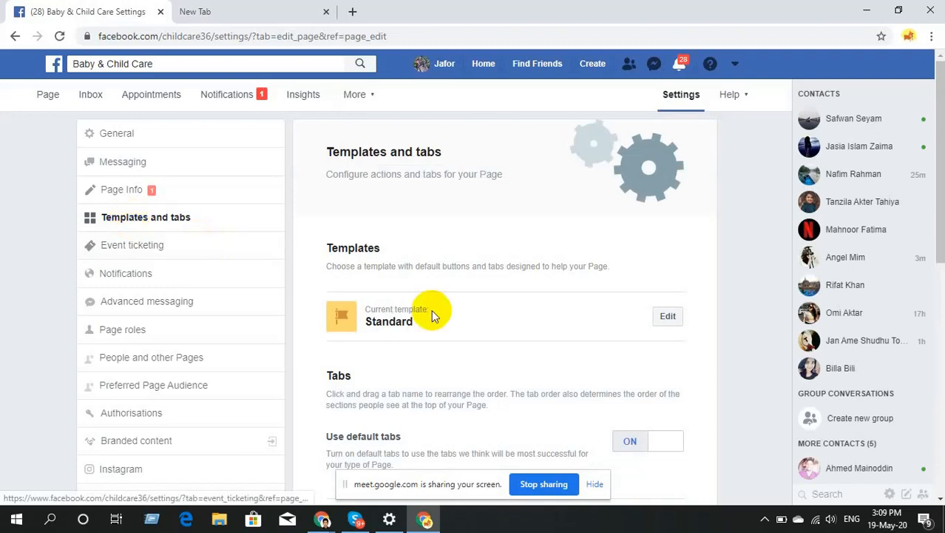
scroll(463, 338, "down", 4)
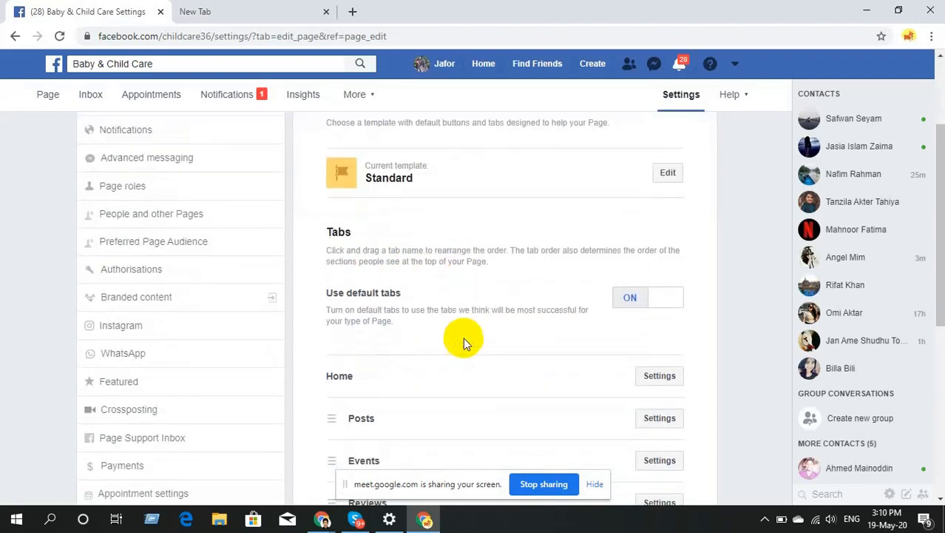
scroll(463, 338, "down", 4)
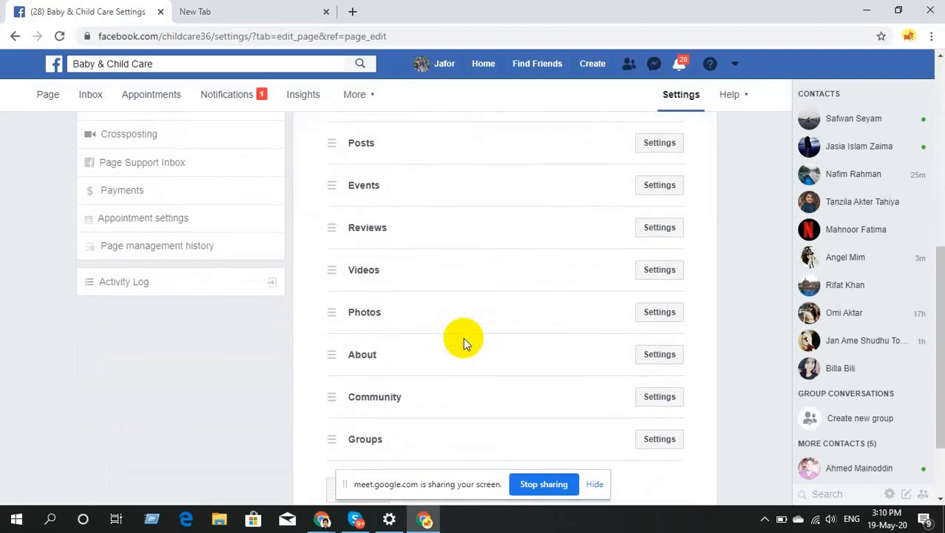
scroll(463, 337, "up", 3)
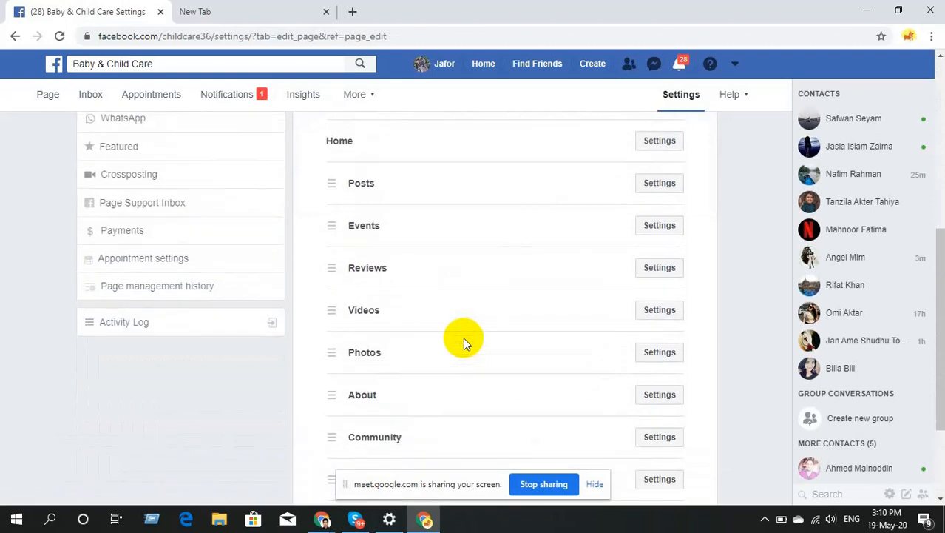
scroll(422, 271, "up", 2)
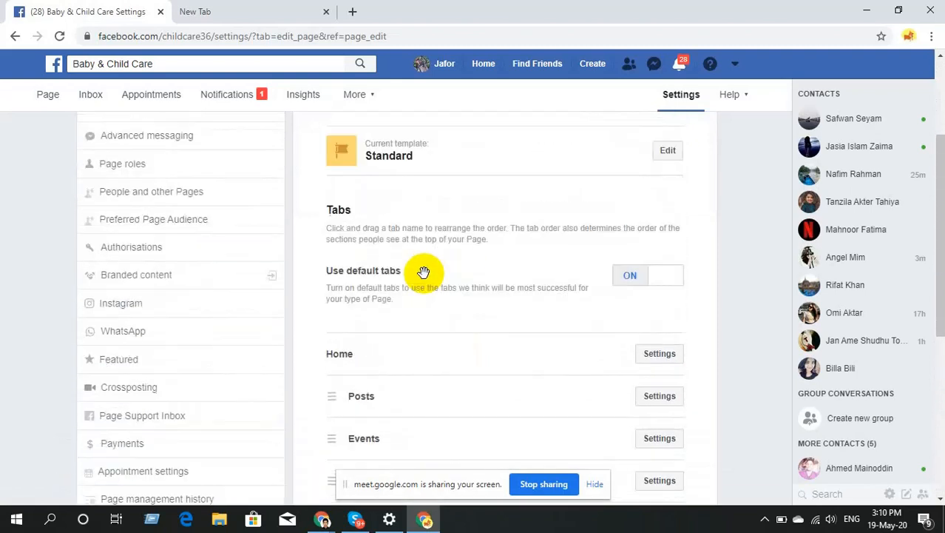
scroll(425, 279, "down", 3)
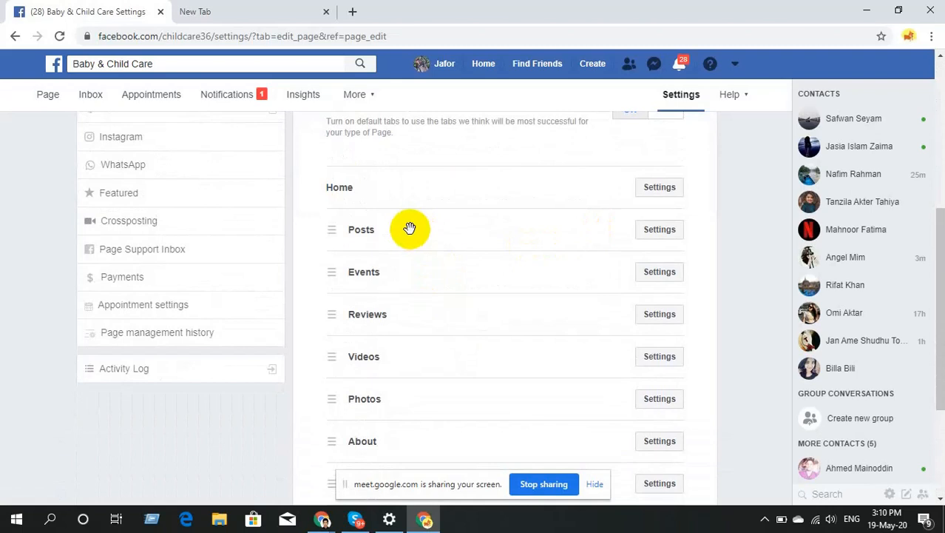
left_click_drag(410, 228, 411, 298)
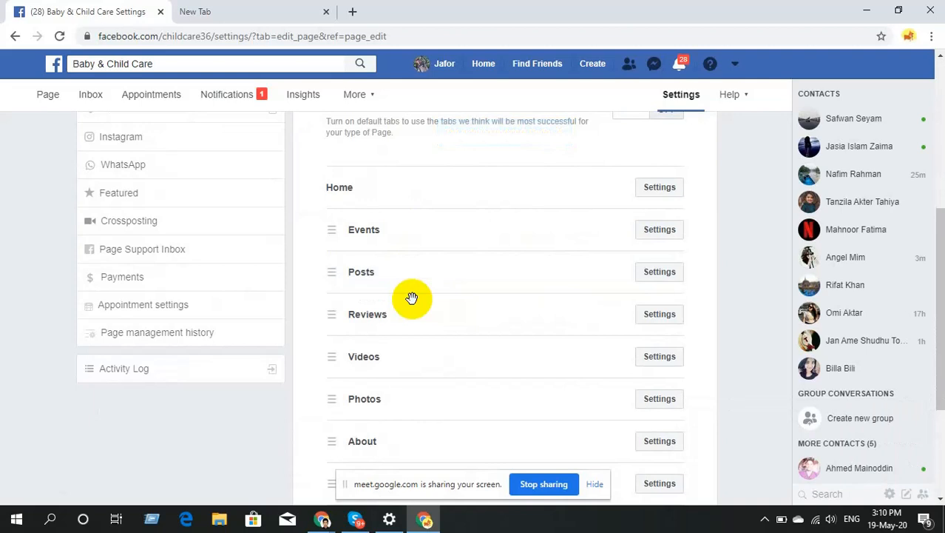
scroll(412, 298, "up", 2)
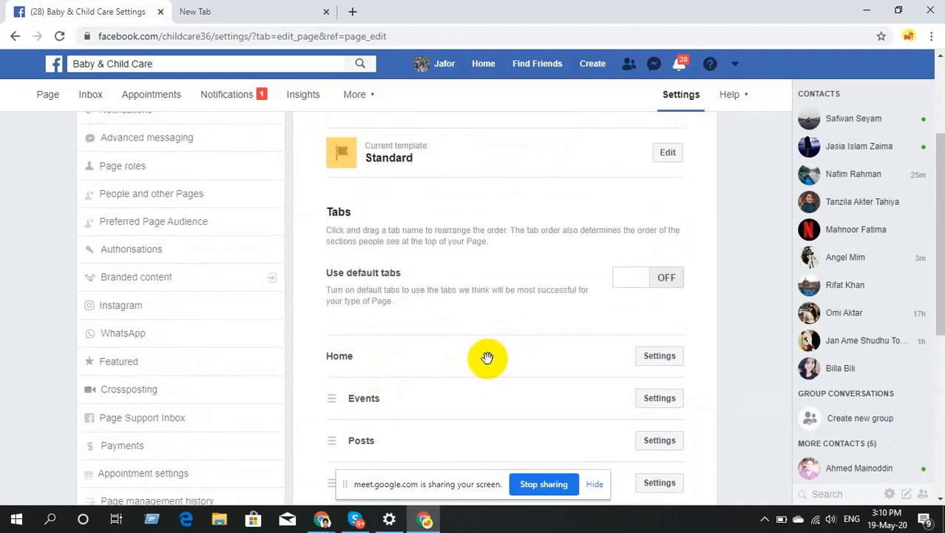
- Reset the Page's tab order by turning Use default tabs on and back off
scroll(488, 358, "up", 2)
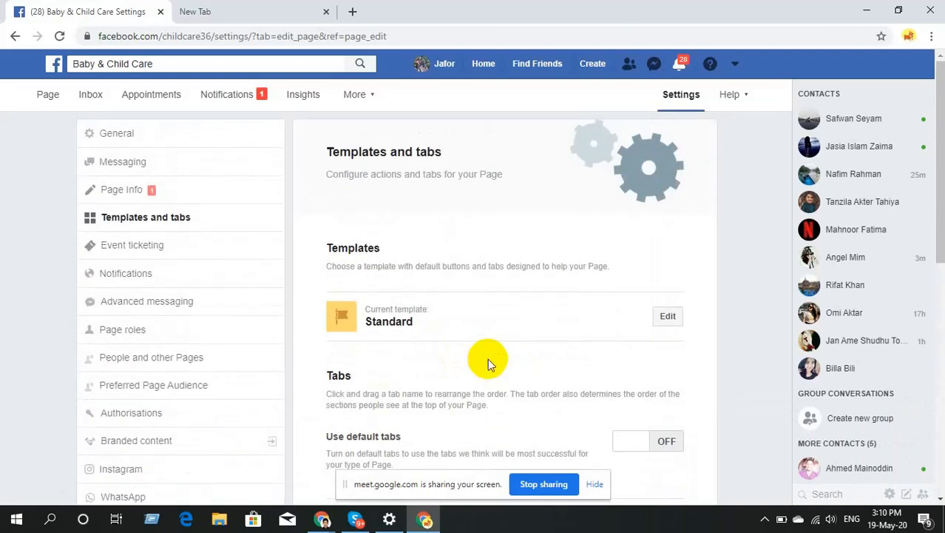
scroll(487, 358, "down", 1)
scroll(486, 334, "down", 1)
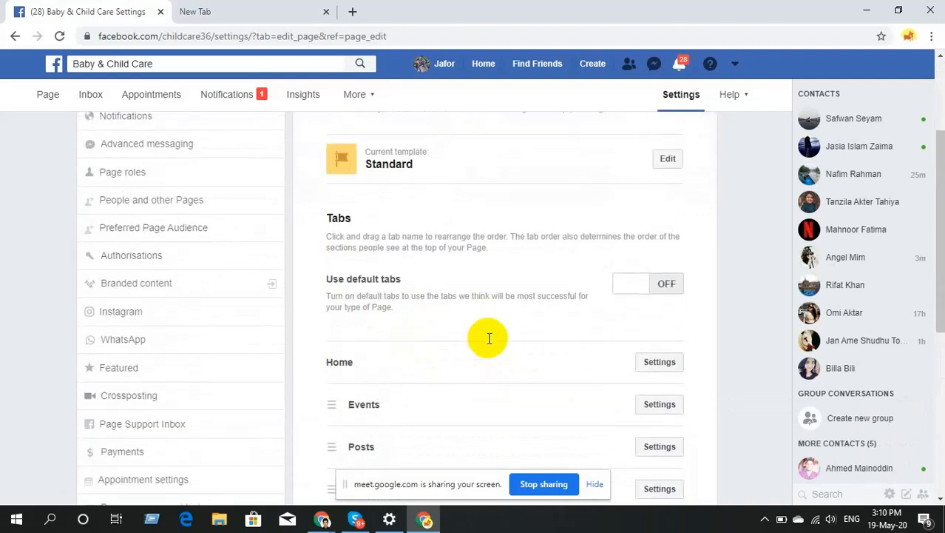
left_click(617, 296)
left_click(656, 286)
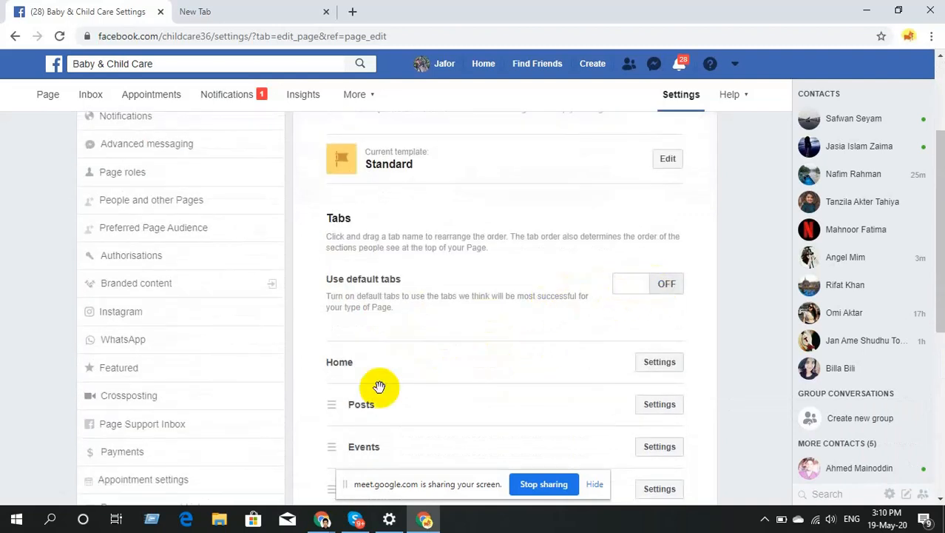
- Review the Page's full tab list down to Add a Tab and open the Advanced messaging settings
scroll(428, 366, "down", 5)
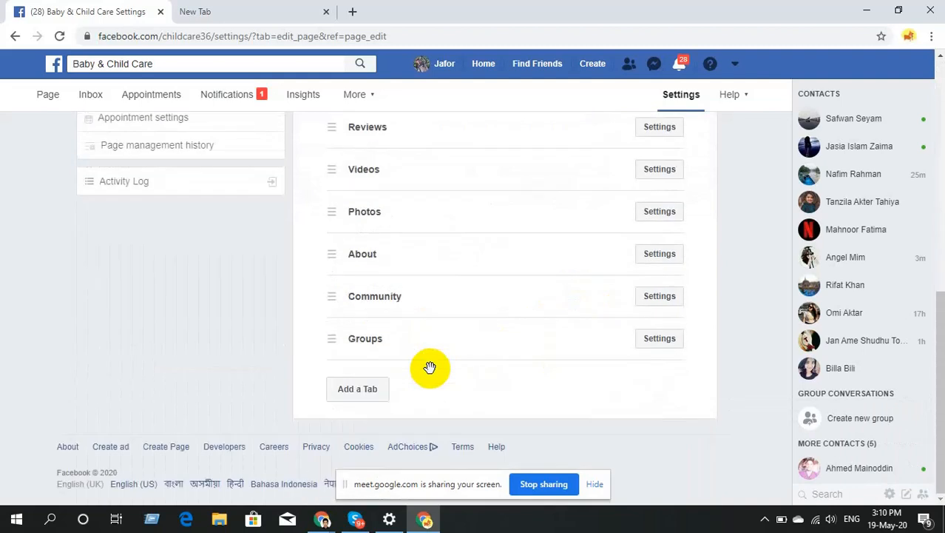
scroll(430, 368, "up", 2)
scroll(430, 368, "down", 2)
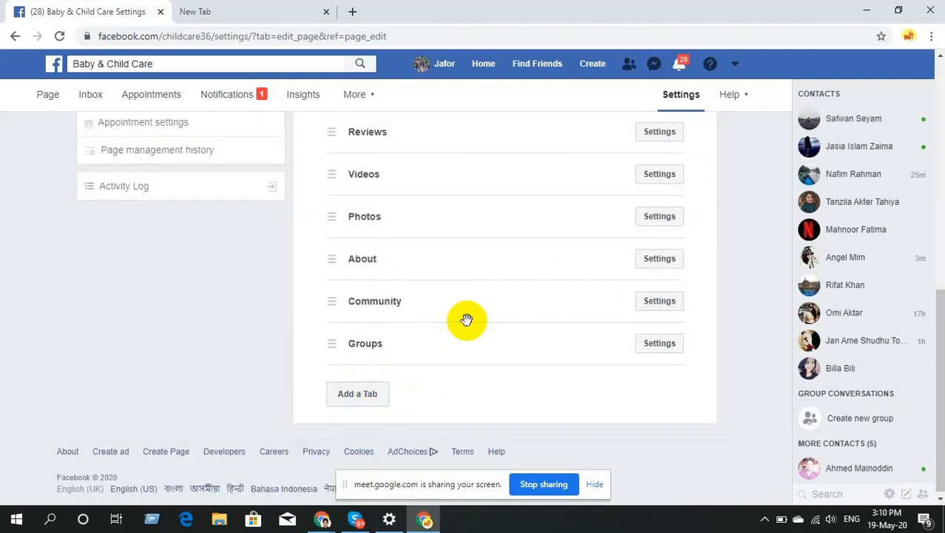
scroll(466, 318, "up", 3)
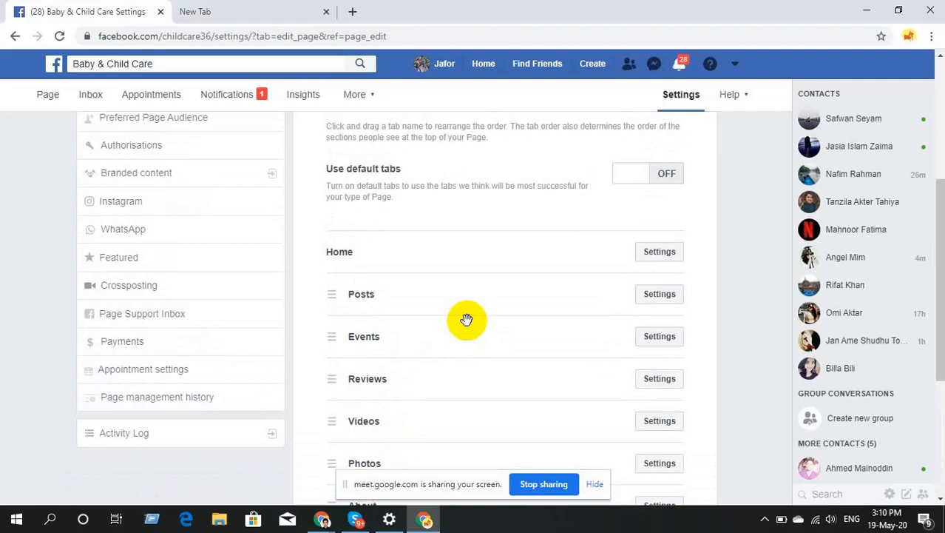
scroll(466, 319, "up", 3)
scroll(34, 332, "up", 1)
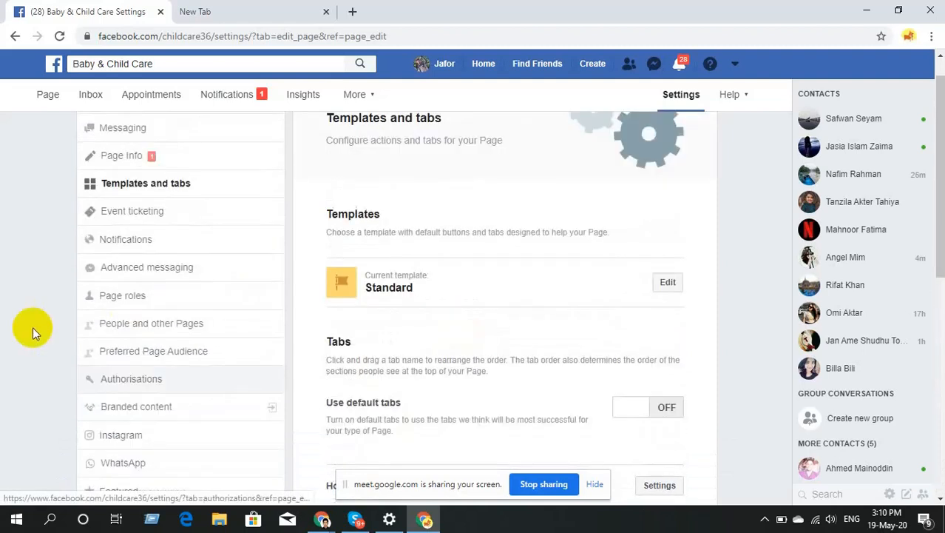
scroll(33, 326, "up", 1)
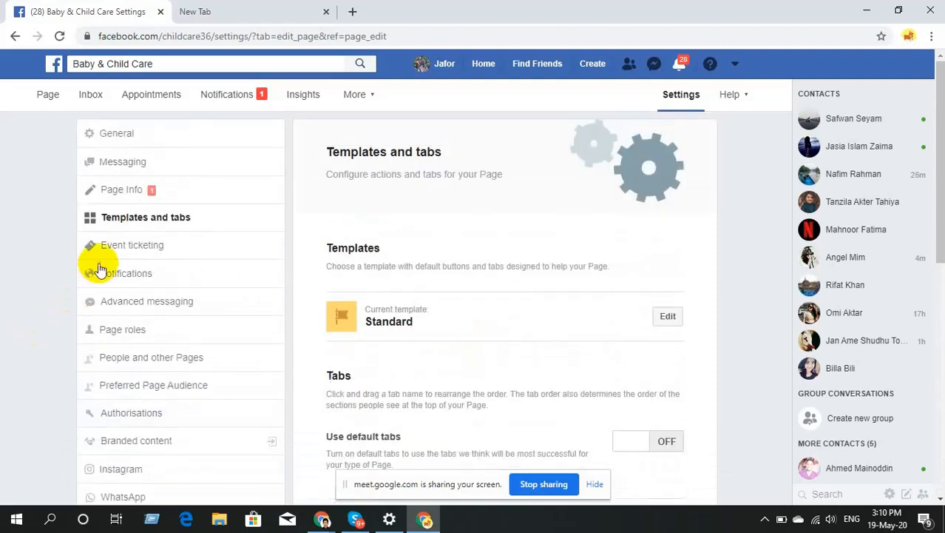
left_click(136, 302)
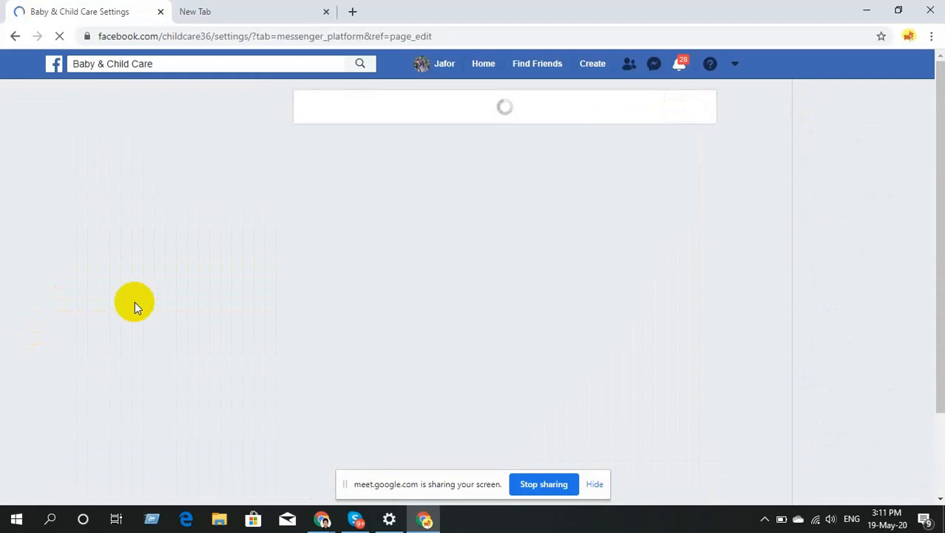
left_click(762, 524)
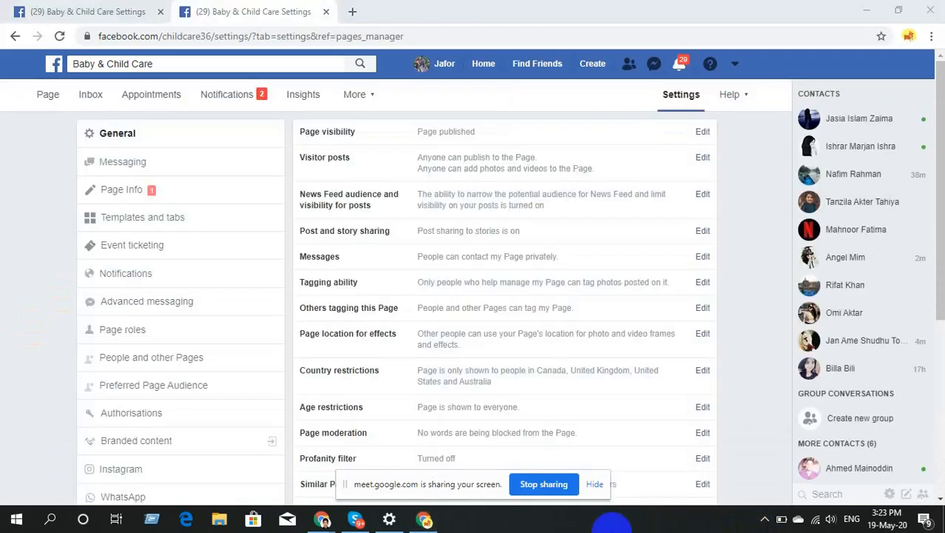
- Open the Page Info settings, review the fields from Description to Privacy Policy, and return to the General settings
left_click(134, 193)
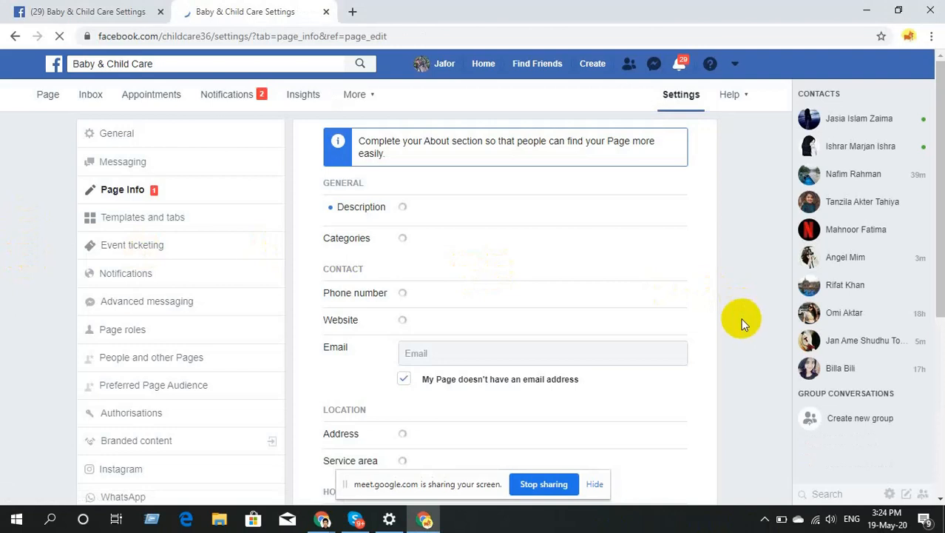
scroll(742, 322, "down", 3)
scroll(742, 322, "down", 2)
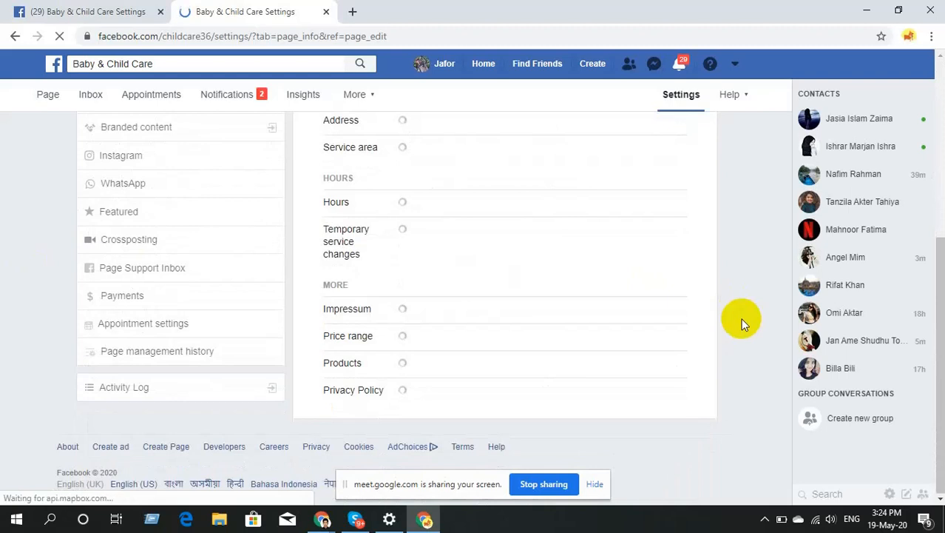
scroll(743, 322, "up", 2)
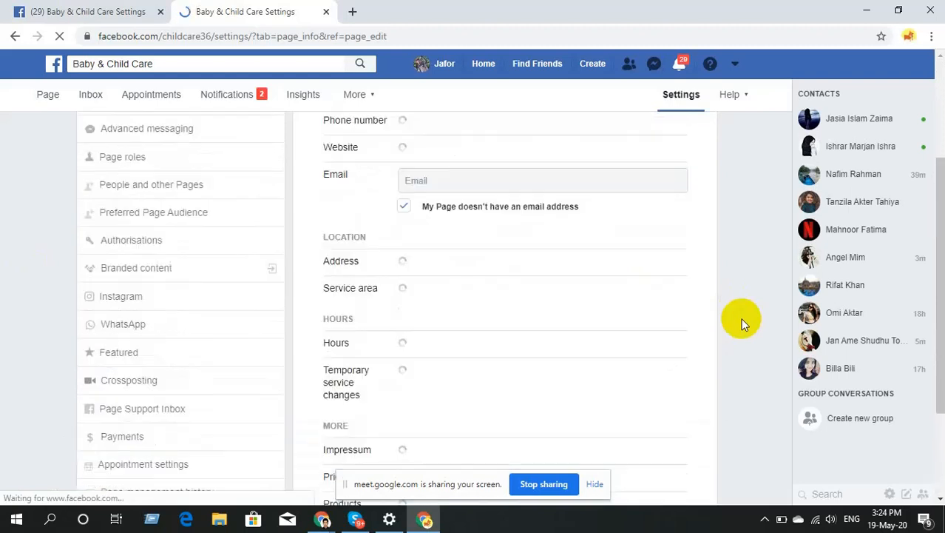
scroll(743, 322, "up", 2)
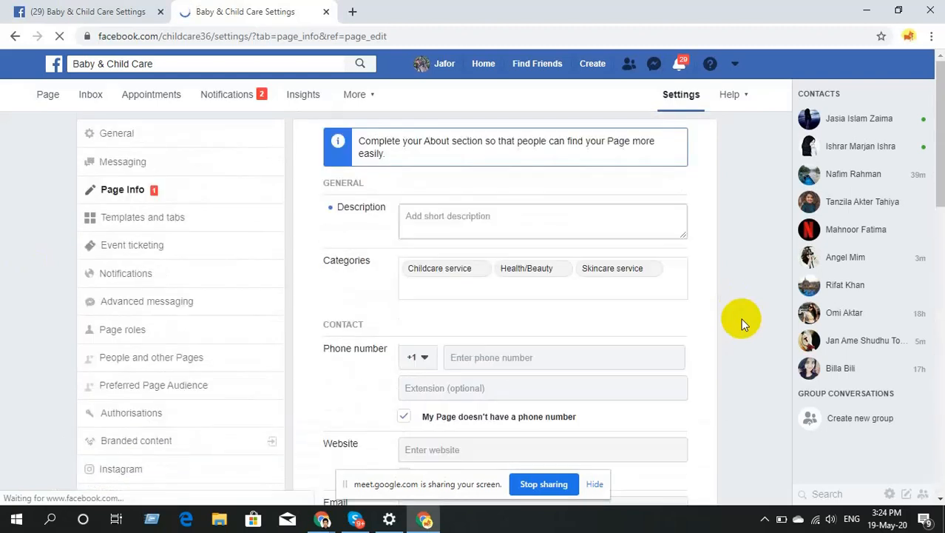
scroll(743, 323, "down", 2)
scroll(742, 323, "down", 1)
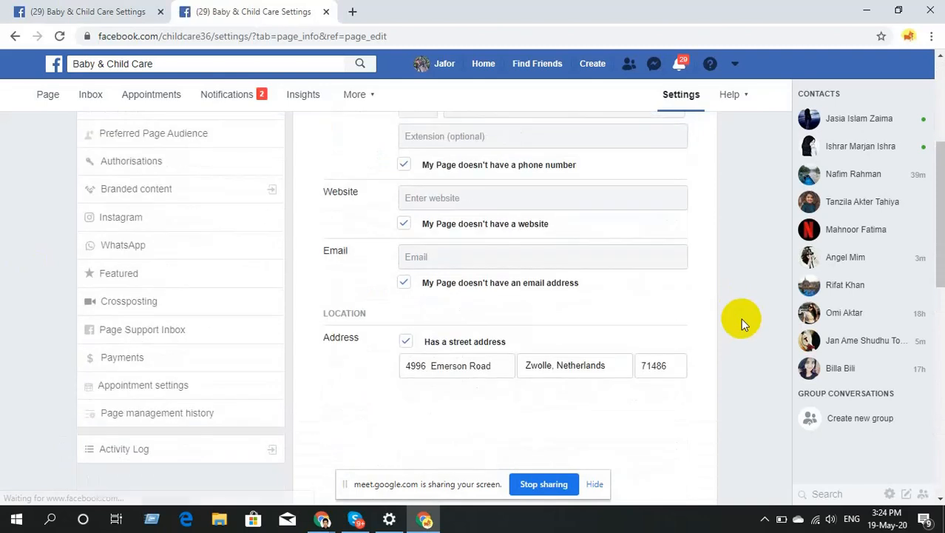
scroll(742, 322, "down", 1)
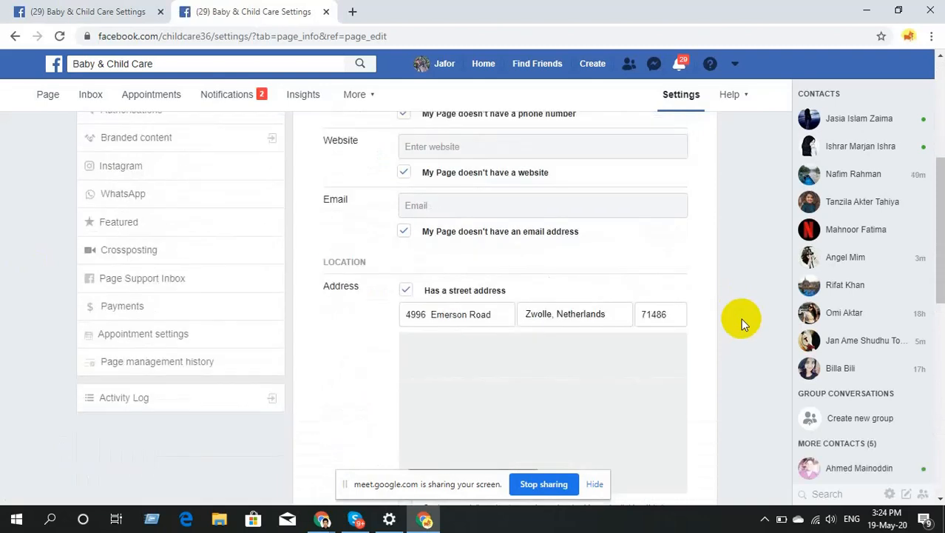
scroll(747, 344, "down", 5)
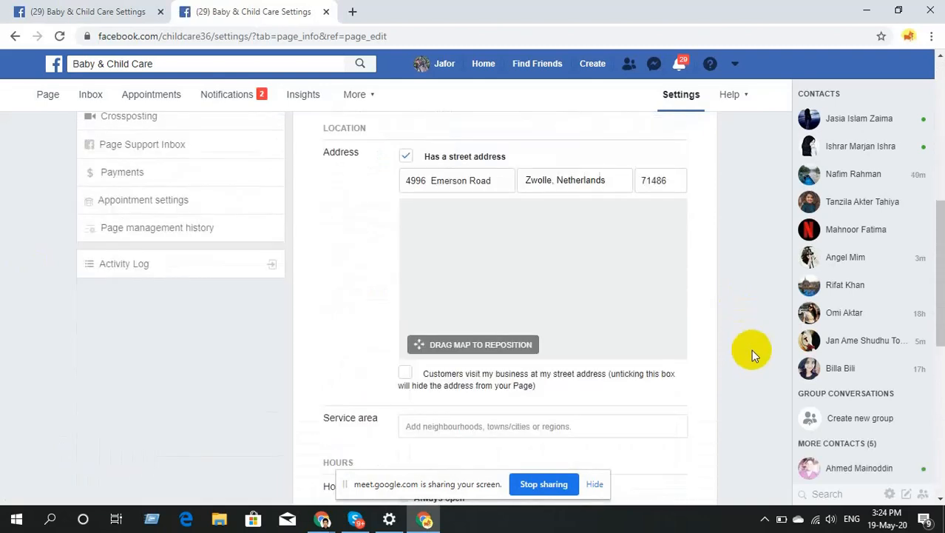
scroll(751, 349, "down", 3)
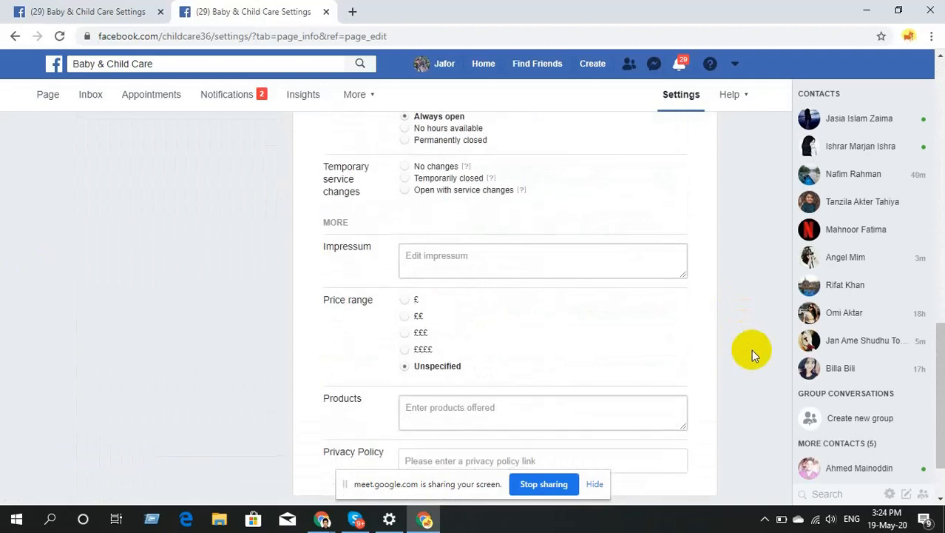
scroll(751, 349, "up", 12)
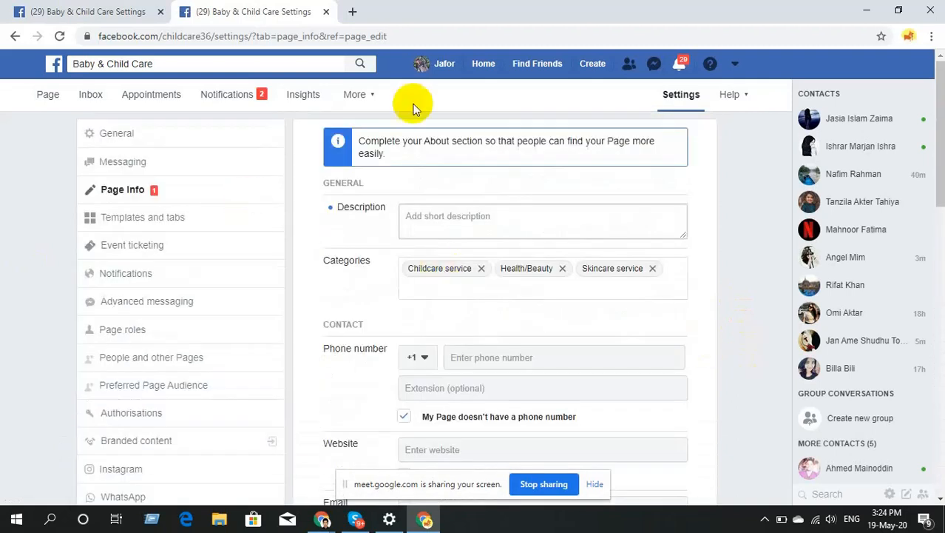
left_click(108, 138)
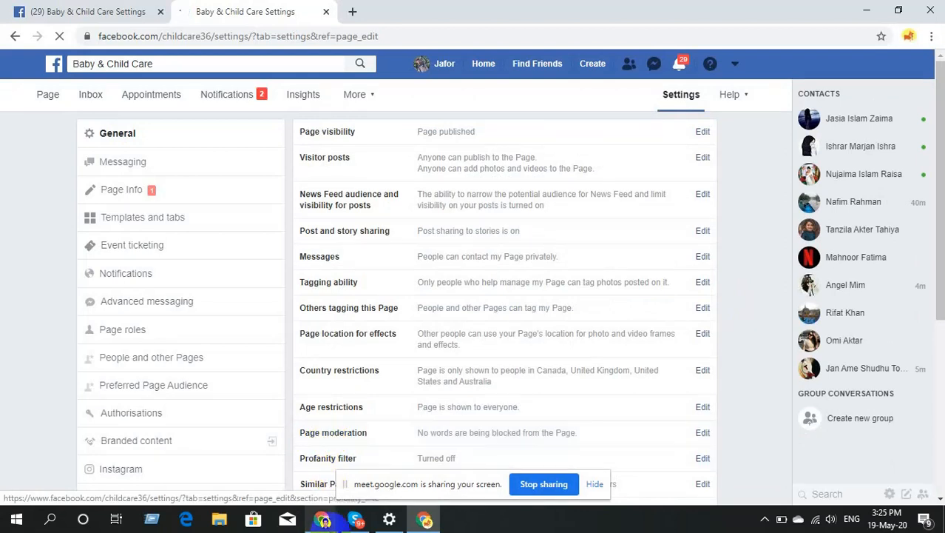
- Switch to the Google Meet call, open the class chat to read the messages, and return to the Facebook Page settings
mouse_move(322, 519)
left_click(265, 471)
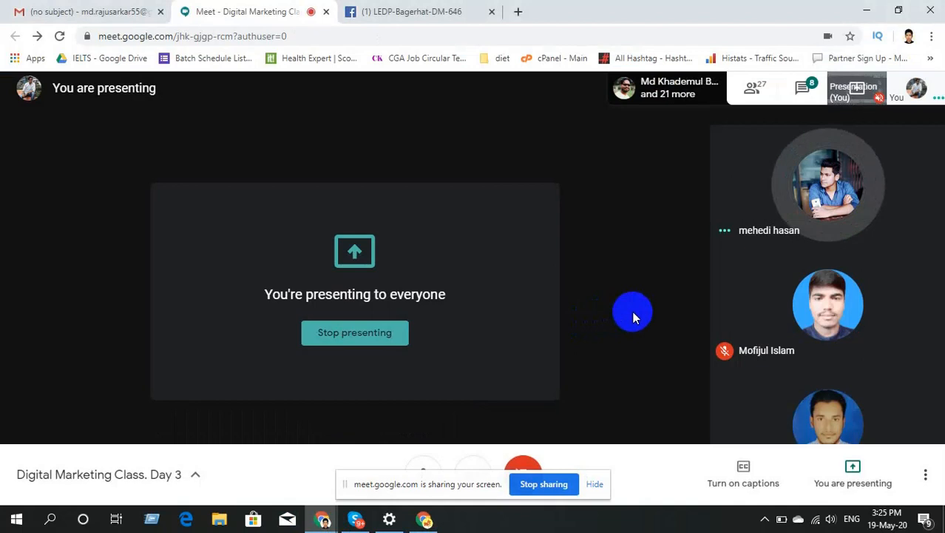
left_click(809, 87)
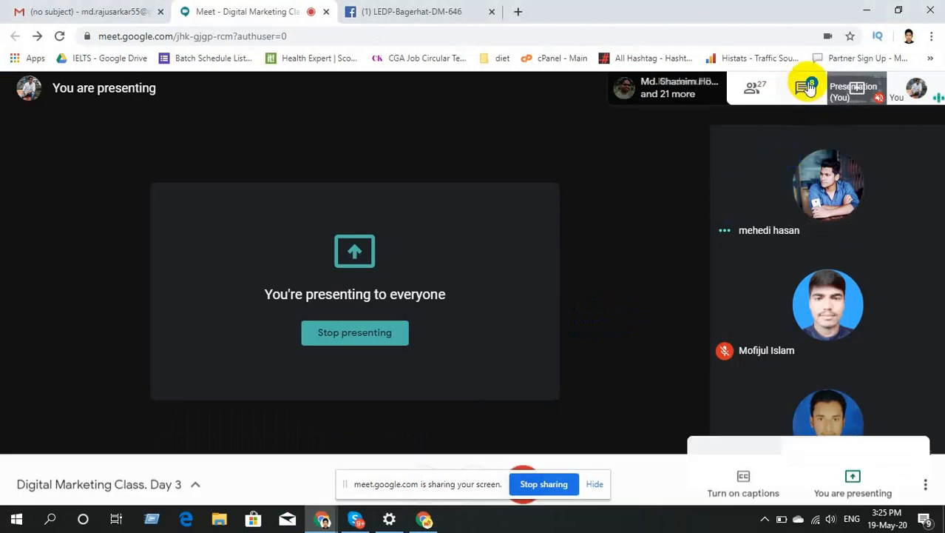
left_click(810, 88)
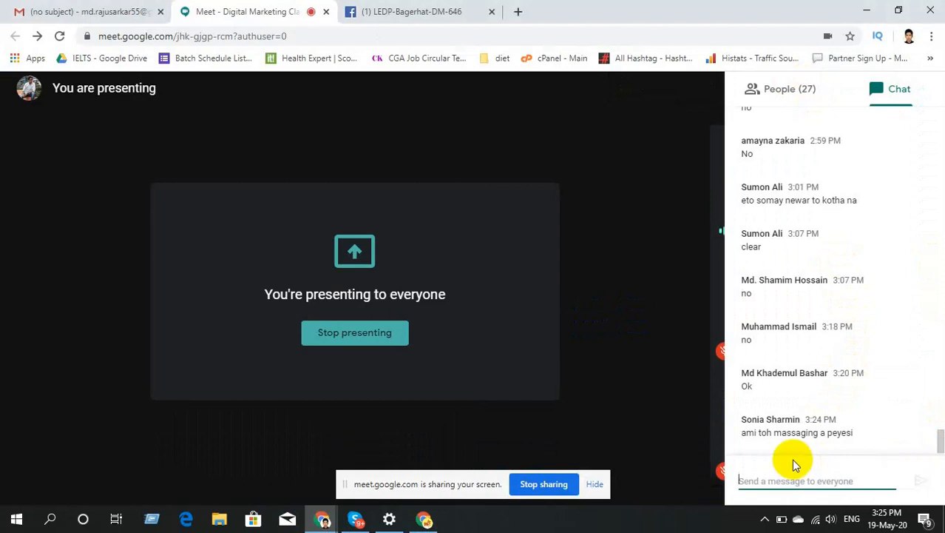
left_click(424, 520)
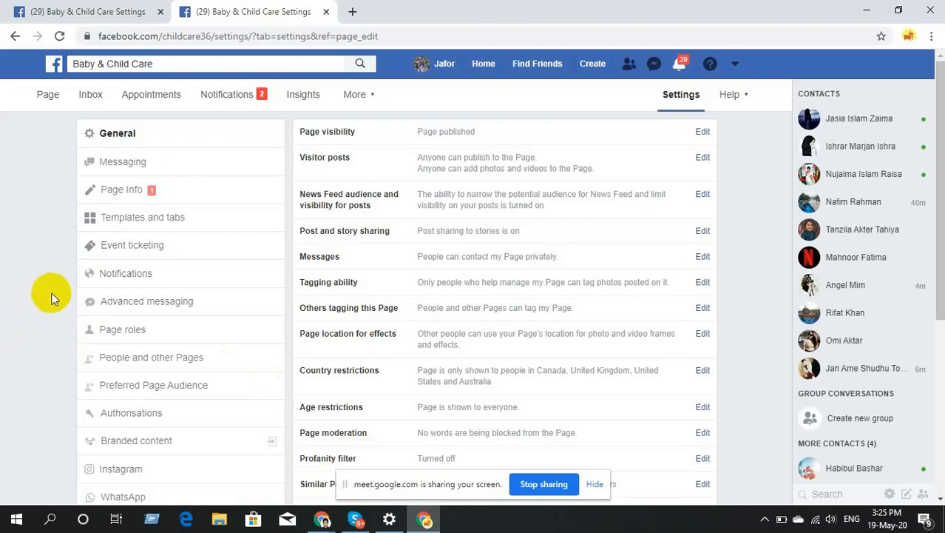
- Open the account's personal profile and go back to the Page's General settings
left_click(444, 67)
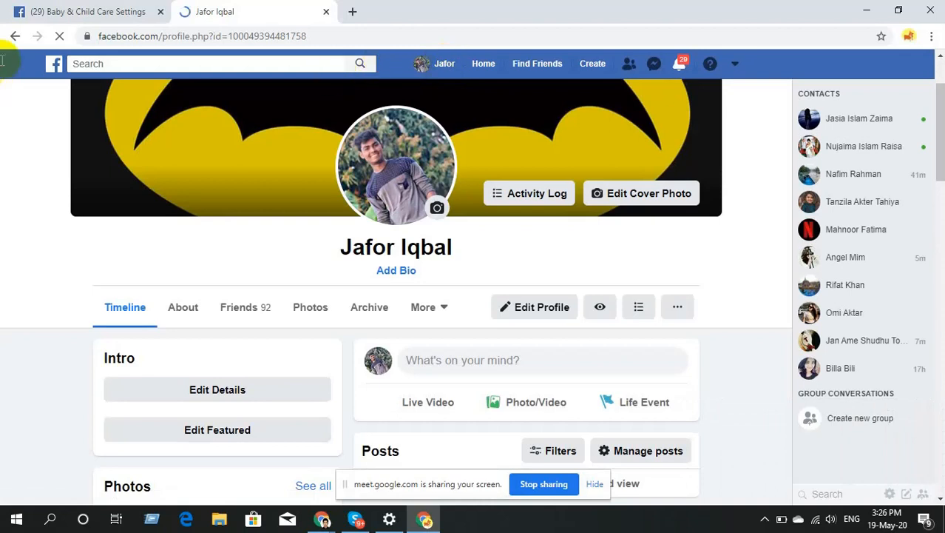
left_click(13, 37)
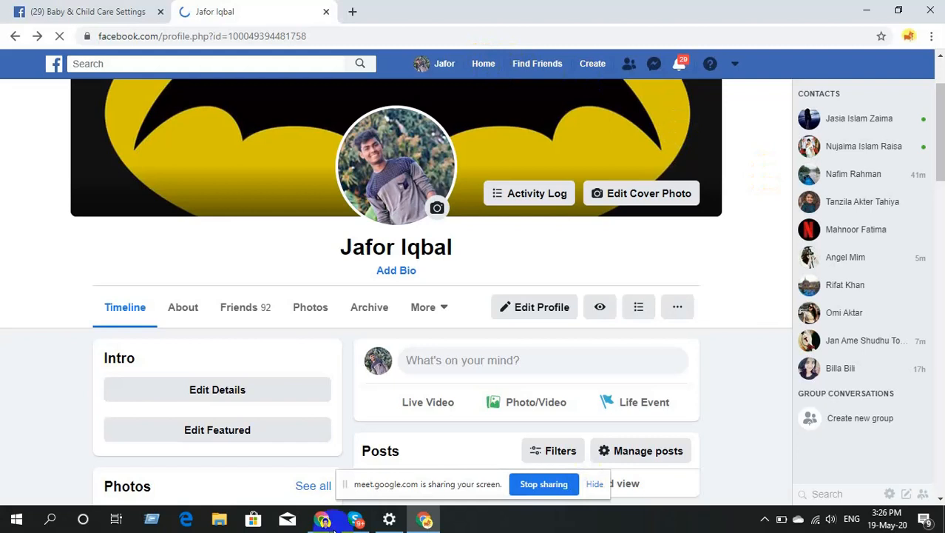
- Switch to the Google Meet call, check the chat and the participant list, and return to the Facebook Page settings
mouse_move(361, 522)
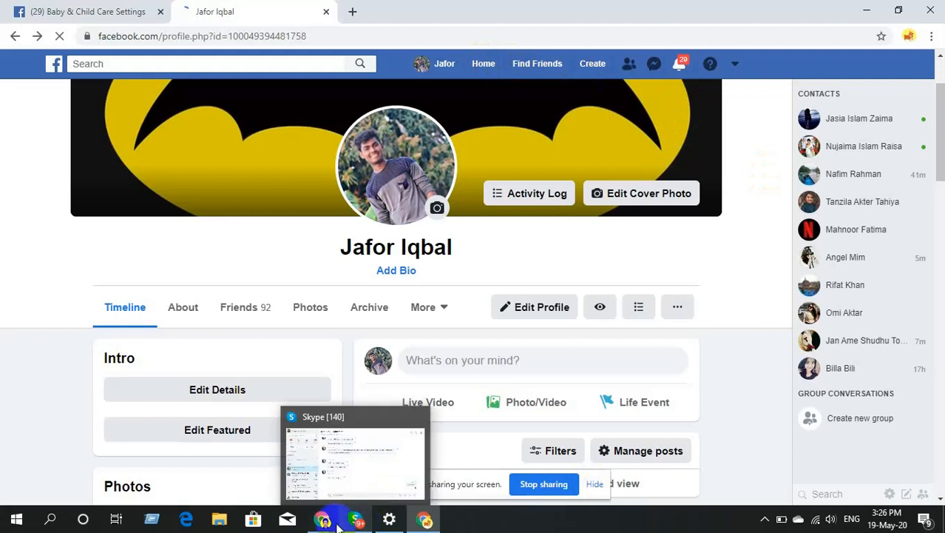
mouse_move(323, 519)
left_click(270, 494)
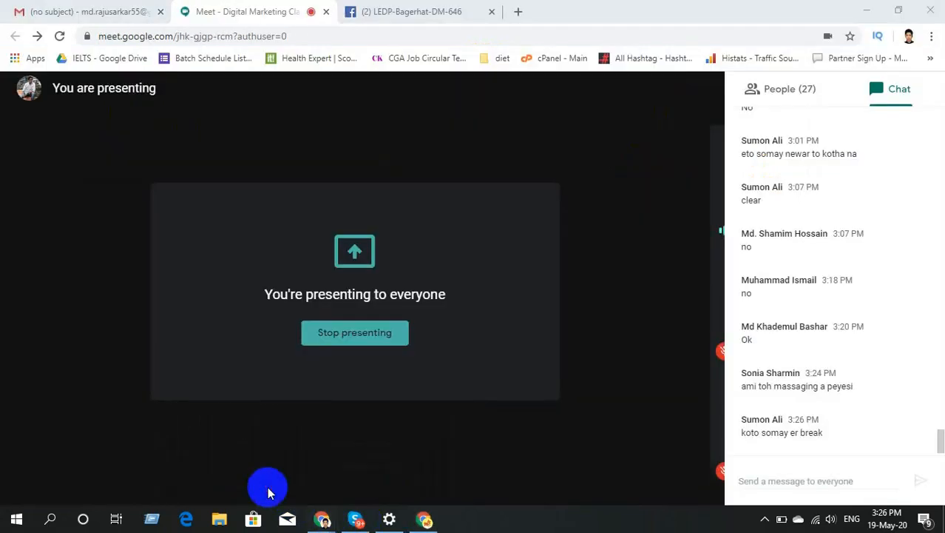
left_click(795, 92)
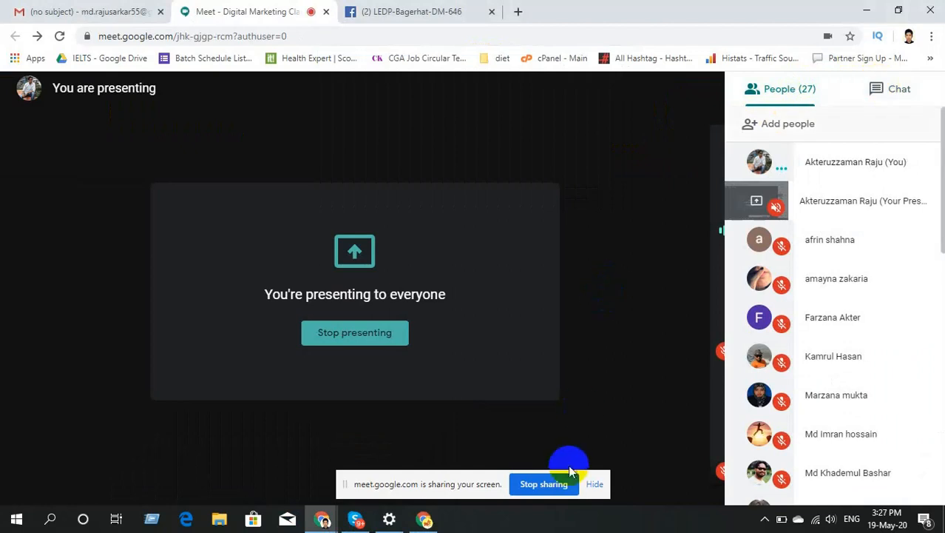
left_click(427, 521)
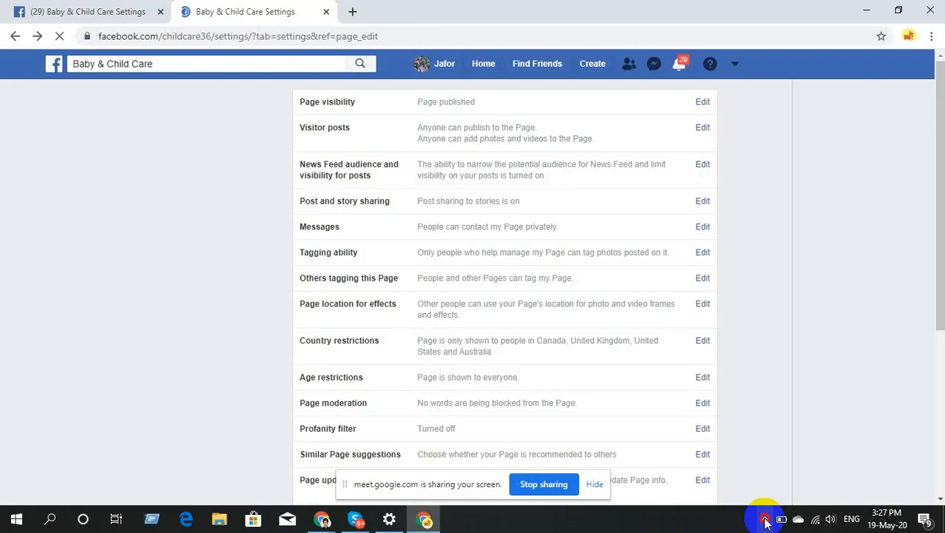
left_click(766, 520)
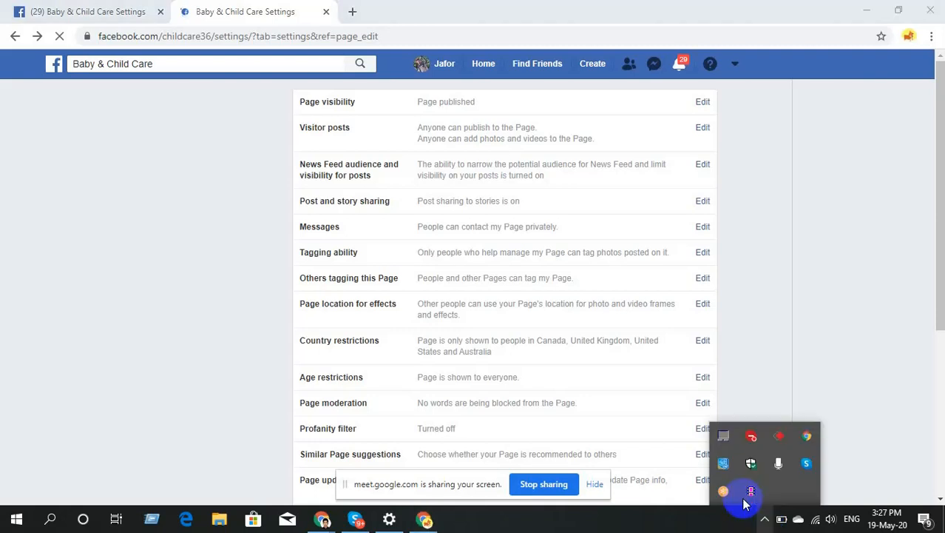